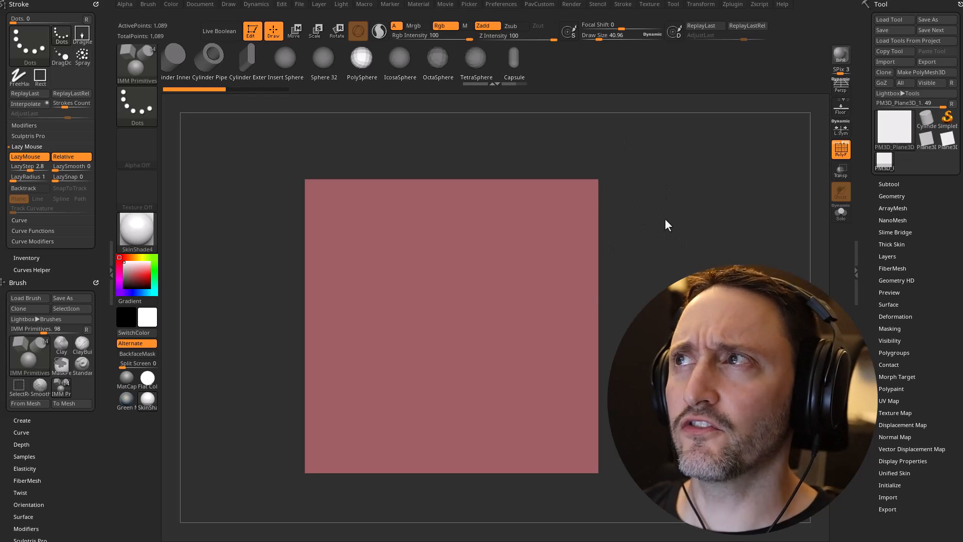
Draw three curved rows of PolySphere inserts across the plane, each at a different draw size, and clear the mask.
left_click_drag(620, 231, 706, 247)
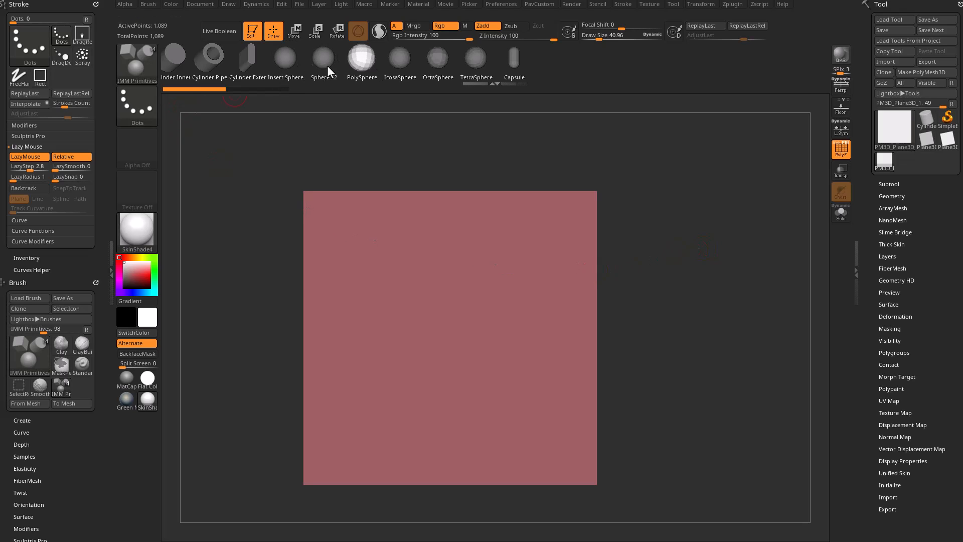
mouse_move(385, 226)
left_mouse_down()
mouse_move(326, 297)
mouse_move(518, 303)
mouse_move(505, 412)
left_mouse_up()
key("ctrl+z")
left_click_drag(715, 290, 719, 255, "alt")
left_click_drag(713, 194, 702, 177, "alt")
mouse_move(396, 159)
left_mouse_down()
mouse_move(314, 280)
mouse_move(462, 245)
mouse_move(568, 237)
left_mouse_up()
key("s")
mouse_move(432, 229)
left_mouse_down()
mouse_move(528, 185)
mouse_move(532, 378)
left_mouse_up()
key("s")
left_click_drag(448, 380, 438, 382)
left_click_drag(340, 375, 698, 294)
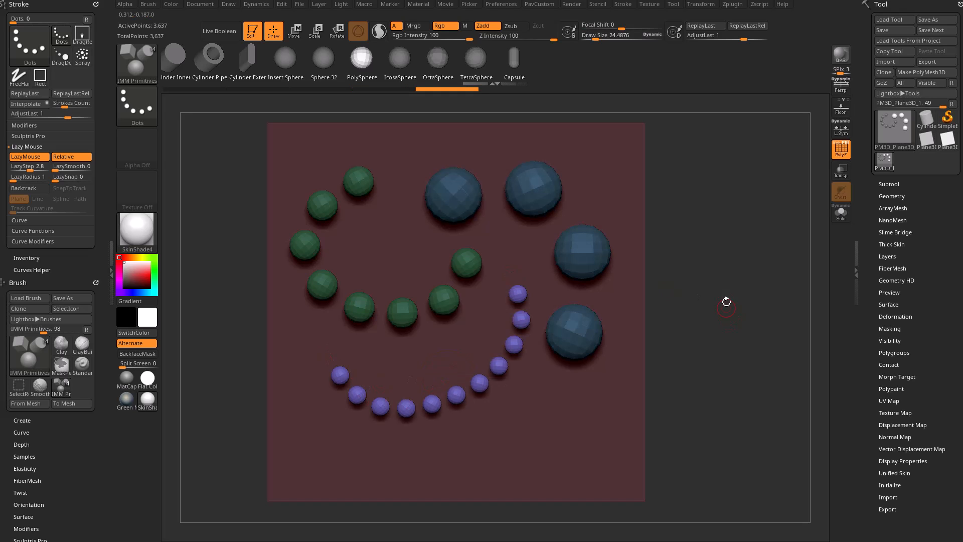
left_click(726, 310, "ctrl")
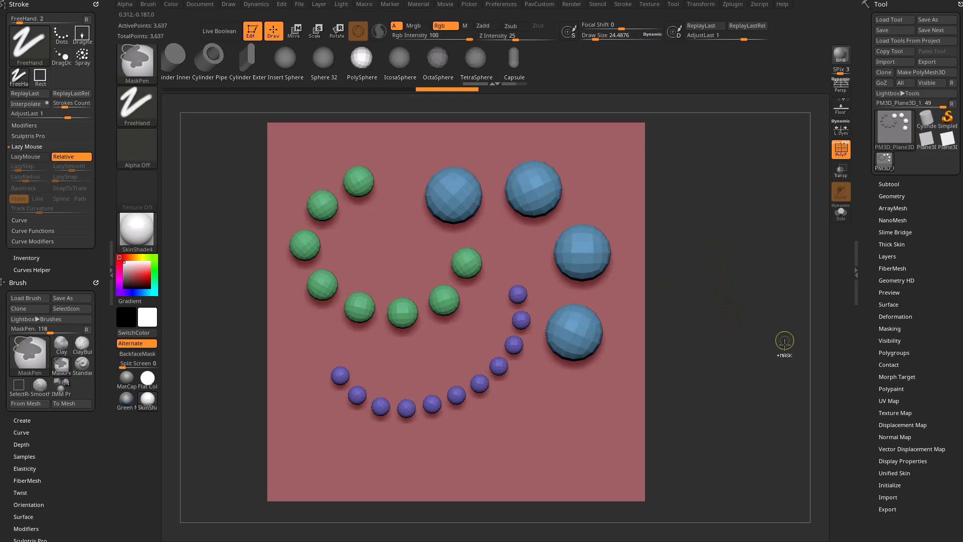
Isolate the plane's polygroup and use Split Hidden to separate the spheres into their own subtool.
left_click(642, 126, "ctrl+shift")
left_click(888, 184)
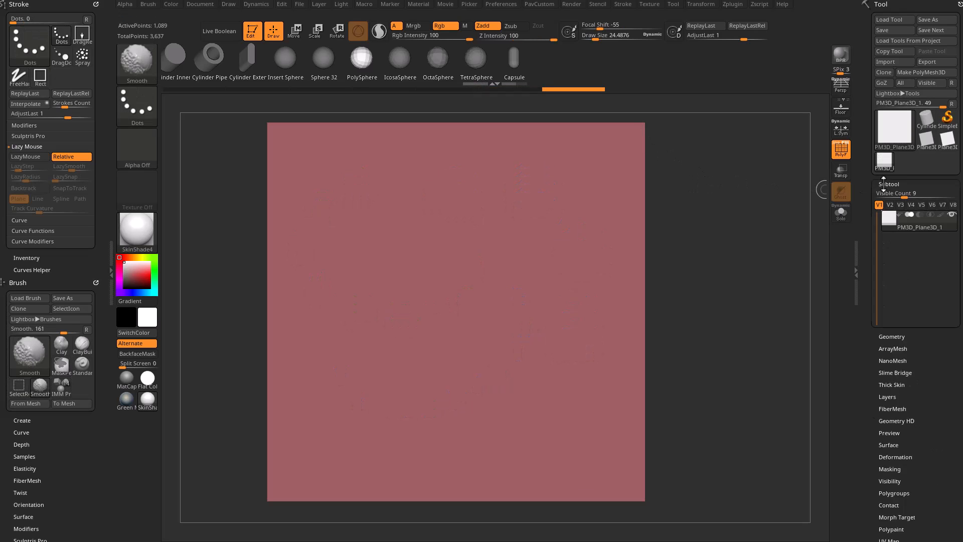
left_click(882, 425)
left_click(892, 369)
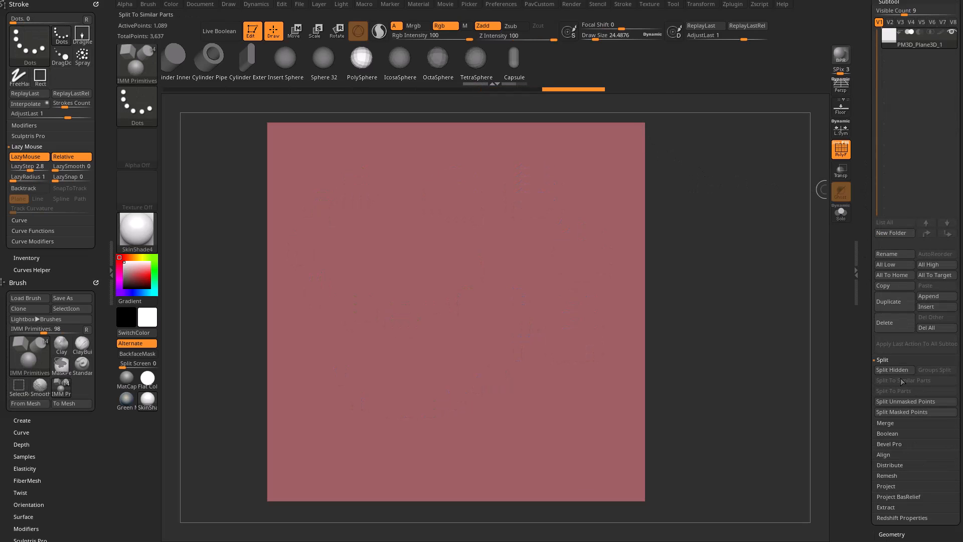
Make the spheres subtool active and hide the plane subtool.
left_click(902, 65)
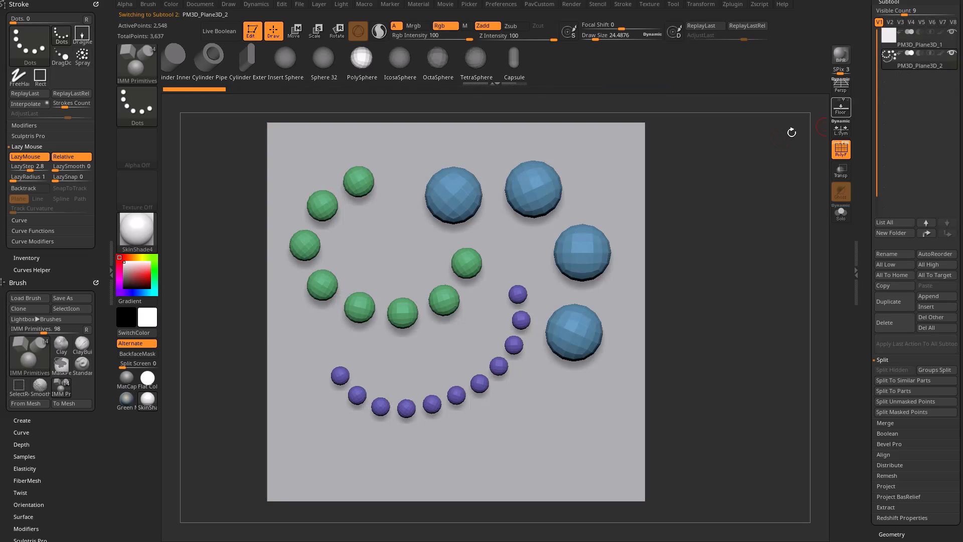
mouse_move(805, 277)
left_mouse_down("alt")
mouse_move(729, 260)
mouse_move(669, 269)
mouse_move(808, 267)
left_mouse_up("alt")
left_click_drag(873, 65, 873, 83)
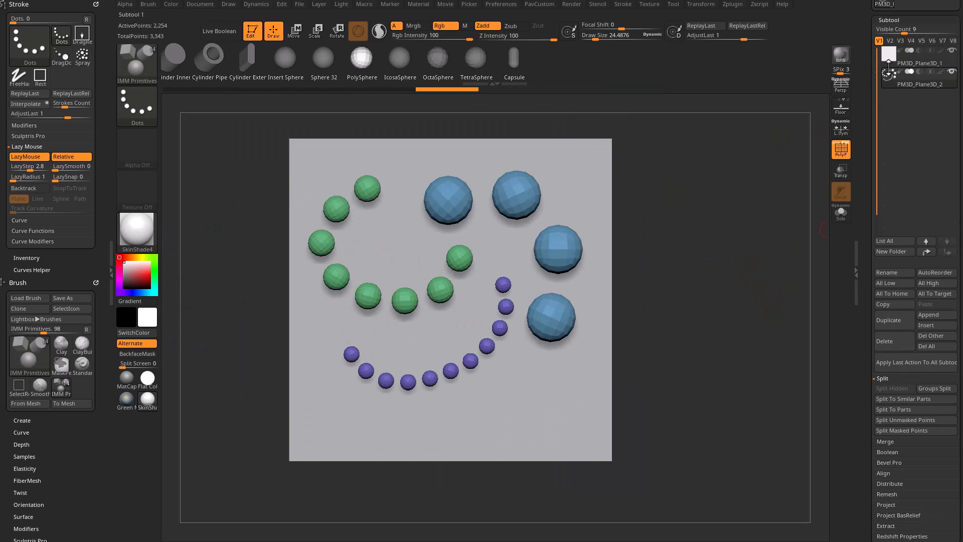
left_click(951, 51)
left_click_drag(675, 212, 697, 234, "alt")
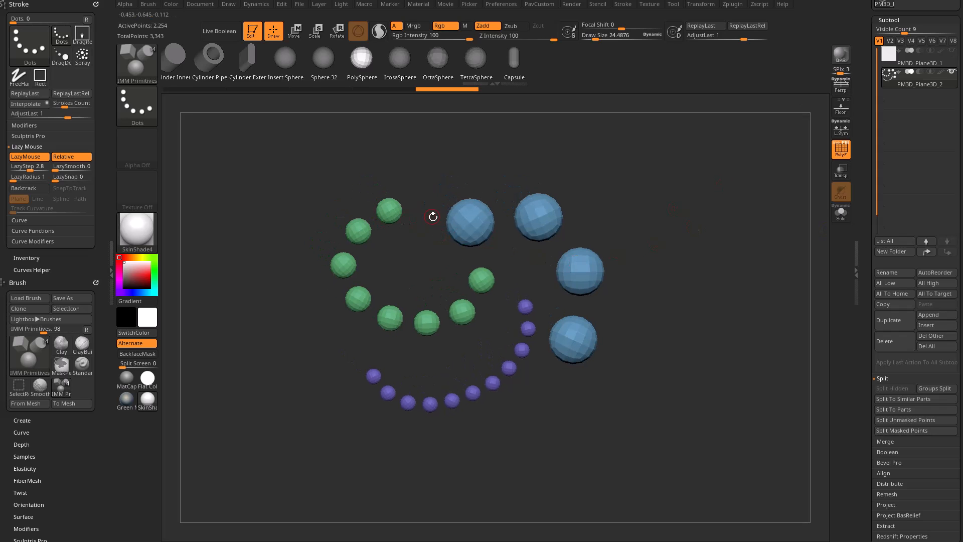
left_click_drag(666, 288, 718, 180, "alt")
Open the Repeat To Similar Parts options in the spheres' geometry settings.
left_click_drag(864, 222, 869, 166)
left_click_drag(869, 335, 870, 140)
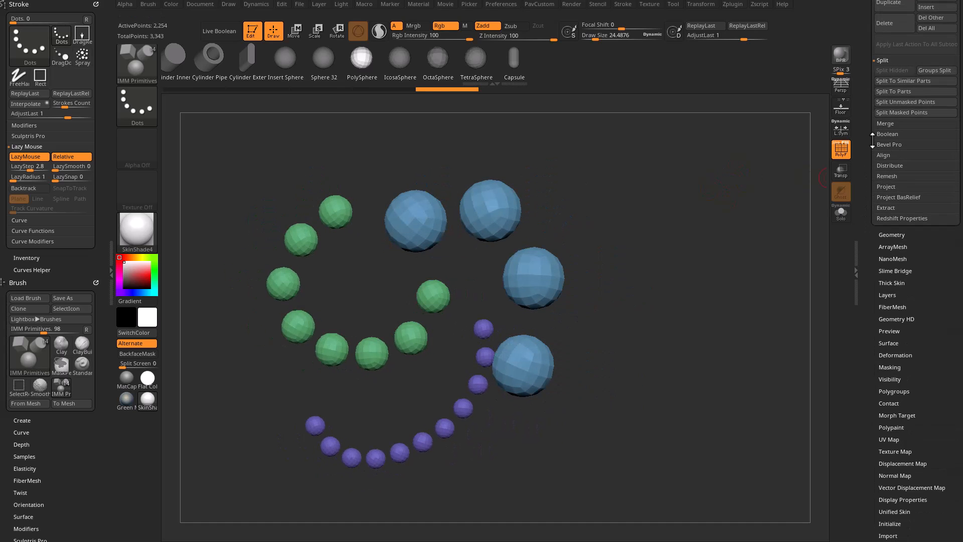
left_click(884, 234, "shift")
left_click_drag(867, 251, 866, 502)
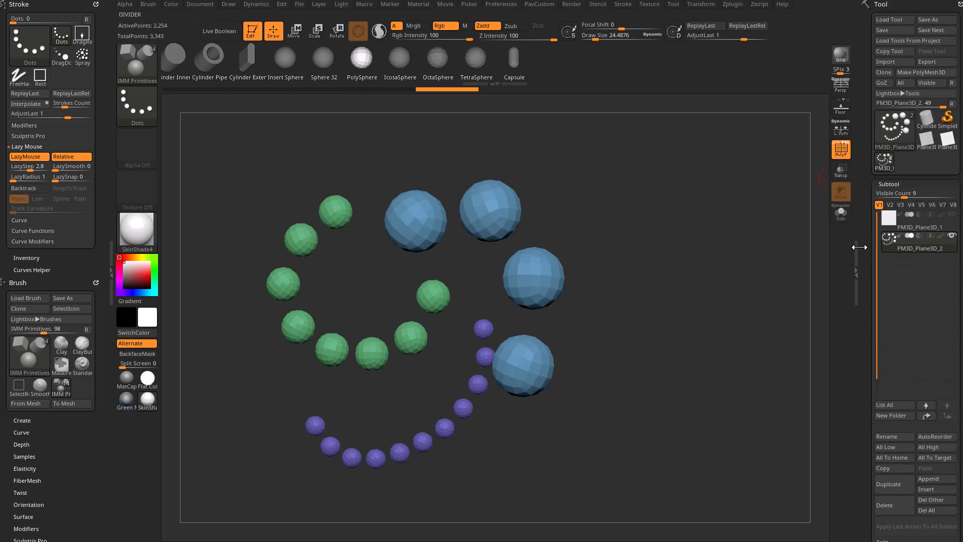
left_click_drag(858, 248, 865, 139)
left_click_drag(865, 273, 867, 191)
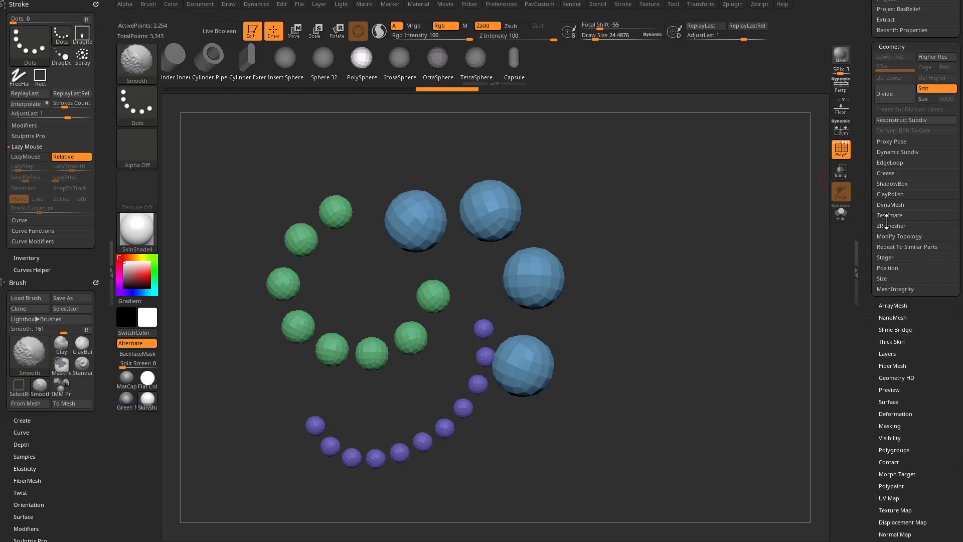
left_click(890, 246)
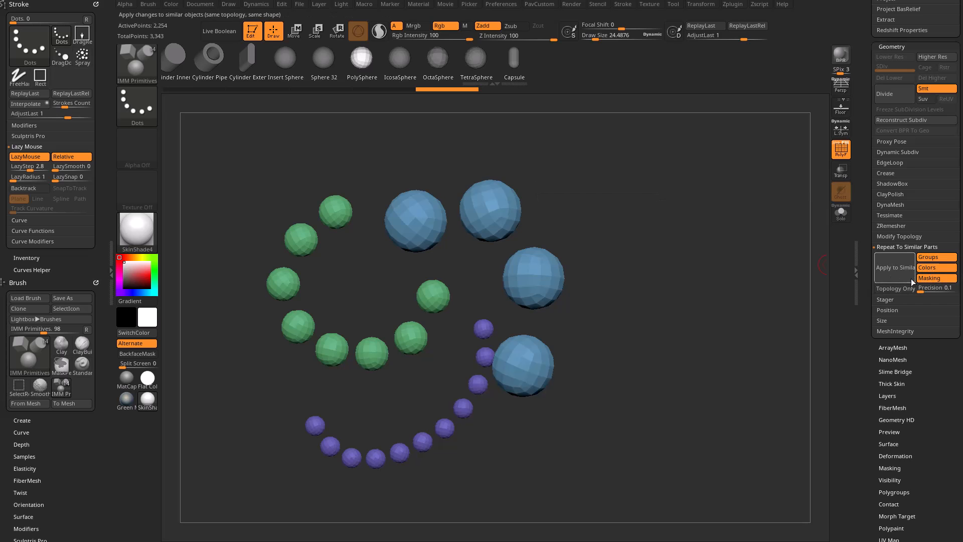
left_click_drag(625, 202, 649, 228, "alt")
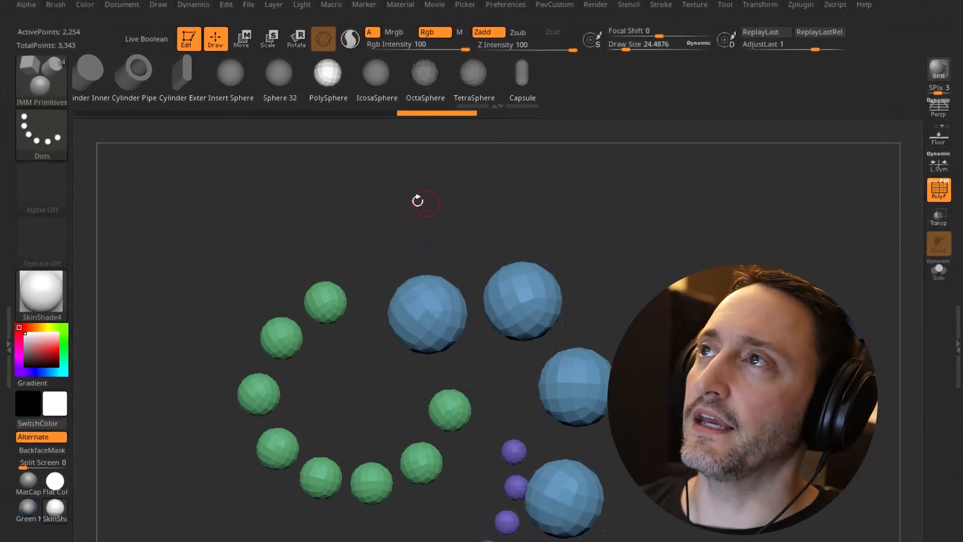
left_click(463, 92, "ctrl")
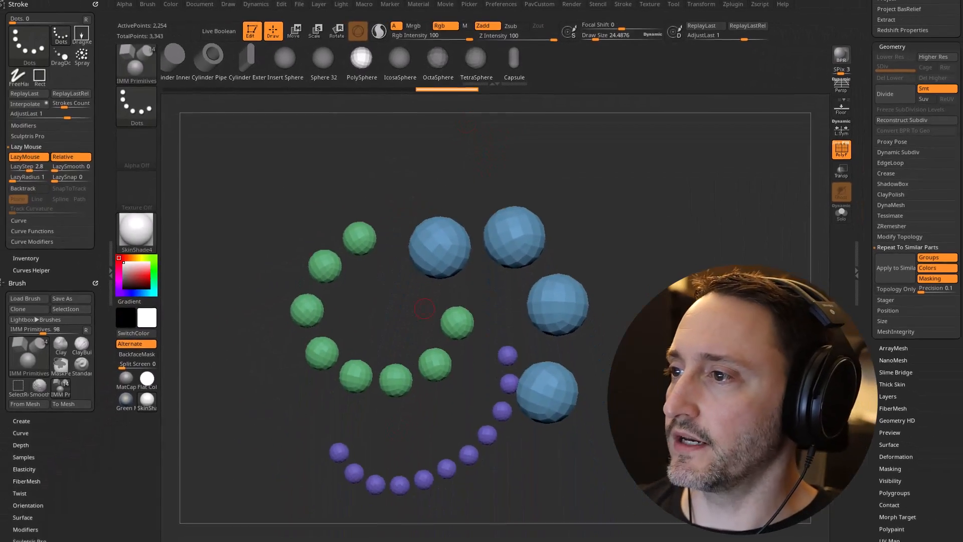
Switch to the browser, search the YouTube channel for "history", look through the videos and return to ZBrush.
left_click_drag(0, 65, 313, 43)
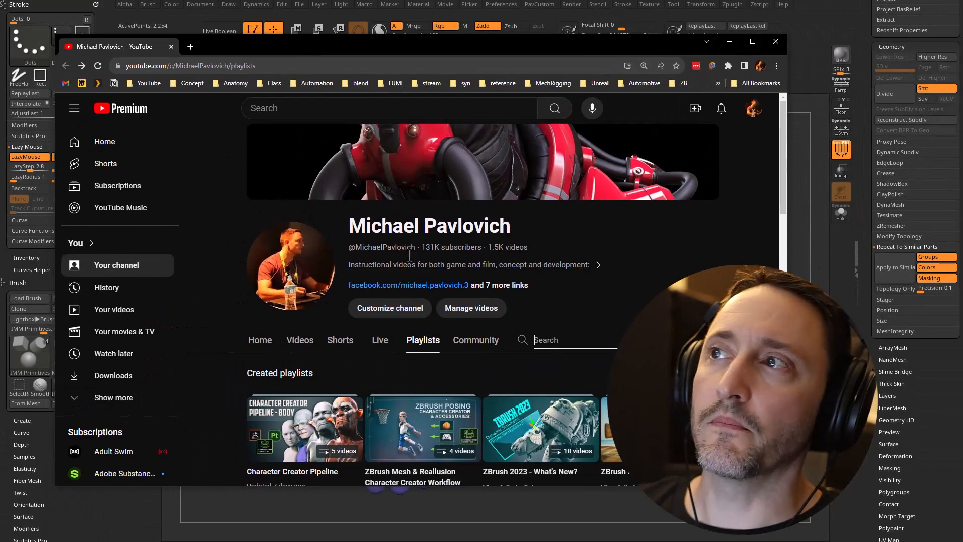
left_click(546, 346)
type("history")
key("Return")
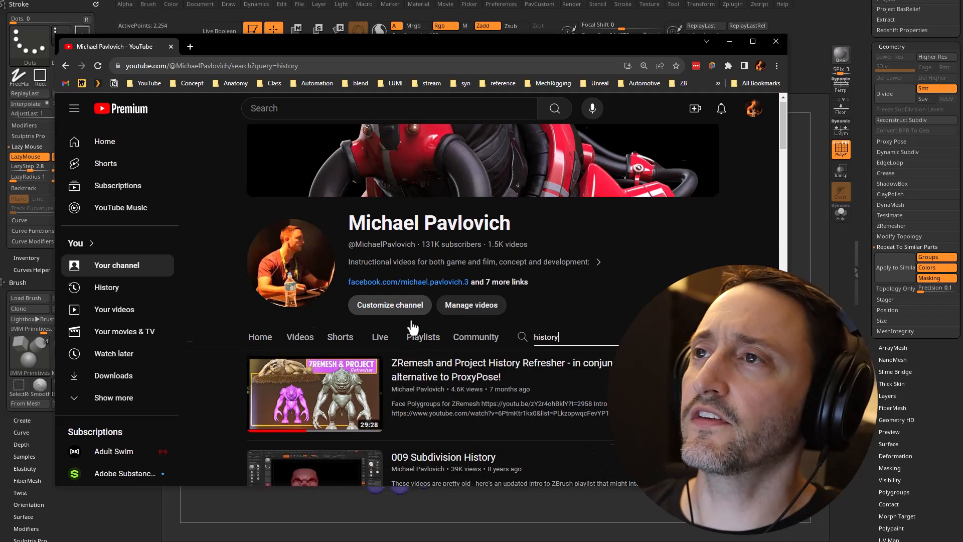
scroll(445, 407, "down", 4)
scroll(538, 339, "down", 5)
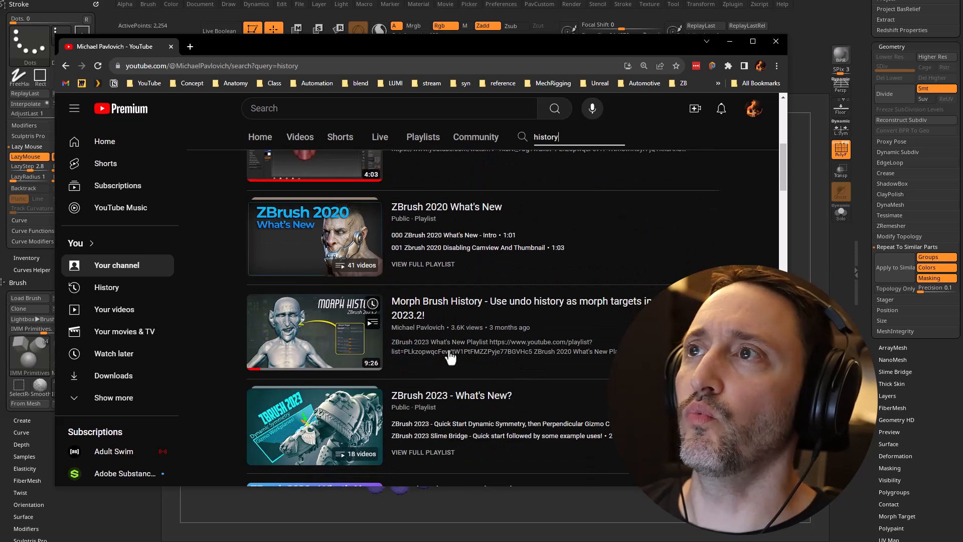
scroll(459, 331, "down", 3)
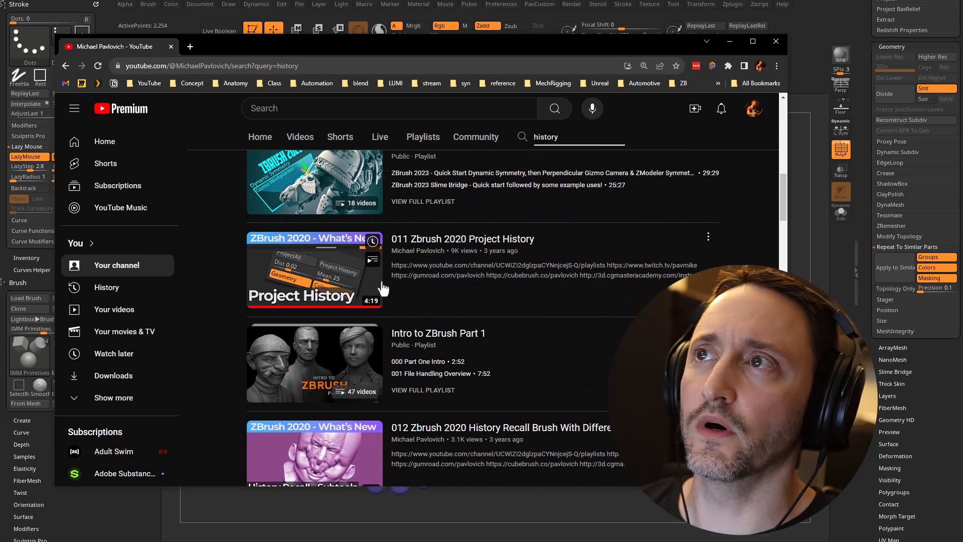
key("alt+Tab")
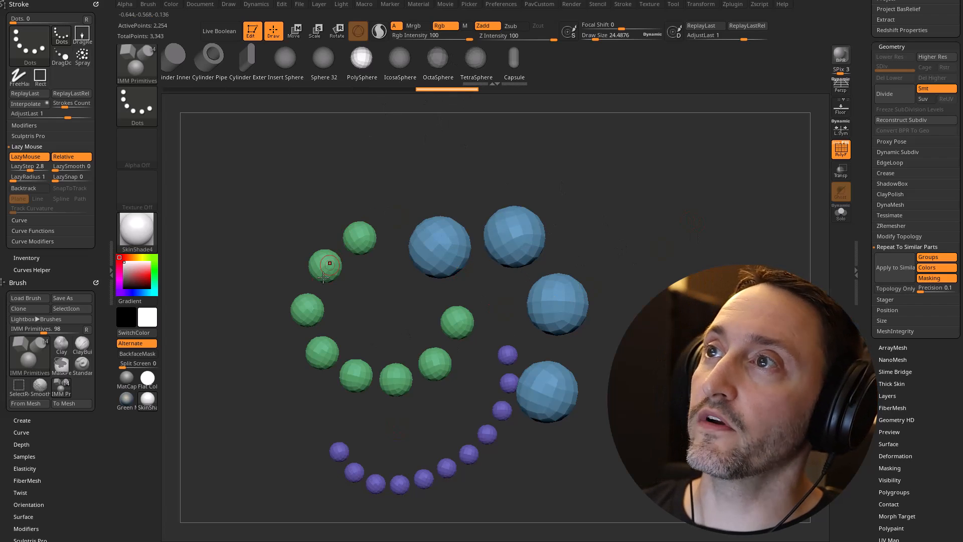
Select the Move brush and set its draw size to about 55.
left_click_drag(624, 328, 660, 321)
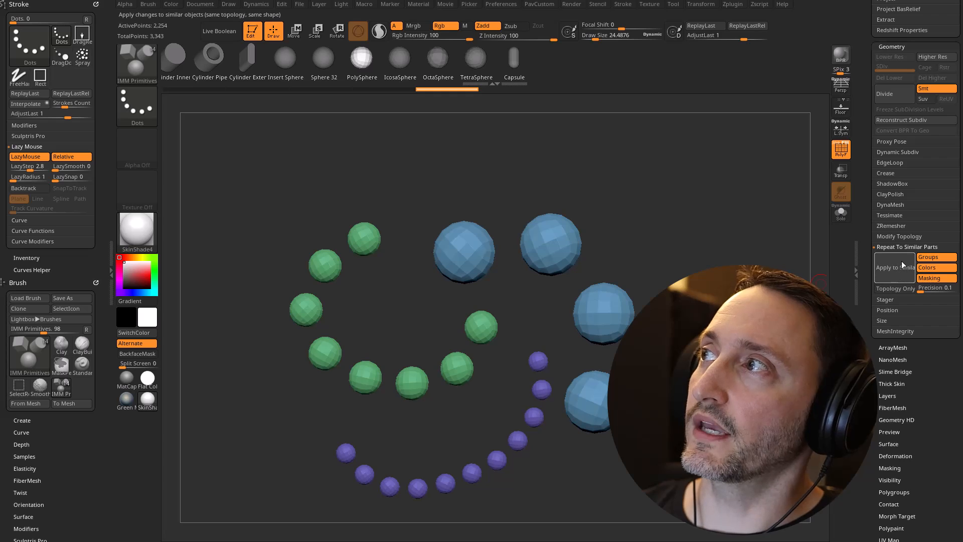
left_click_drag(749, 238, 745, 251)
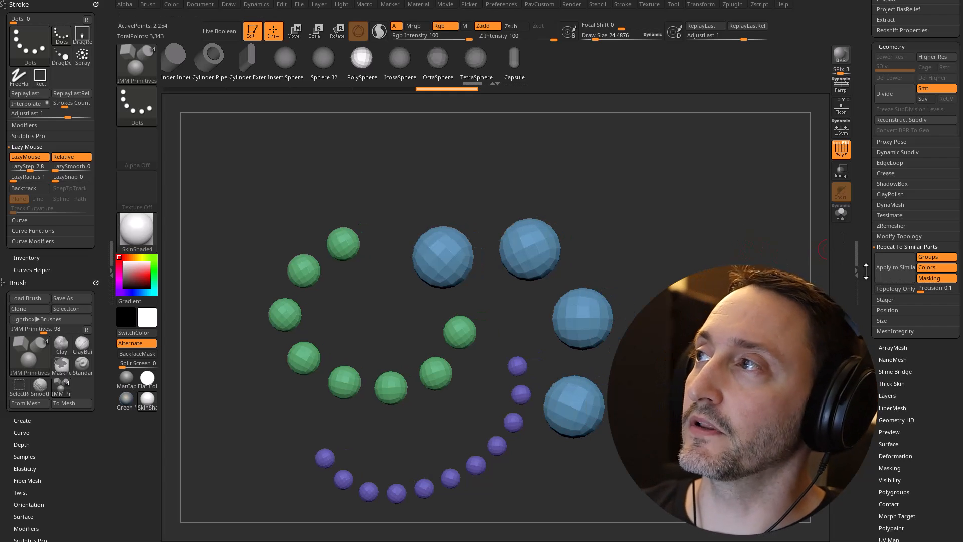
left_click_drag(693, 217, 631, 227)
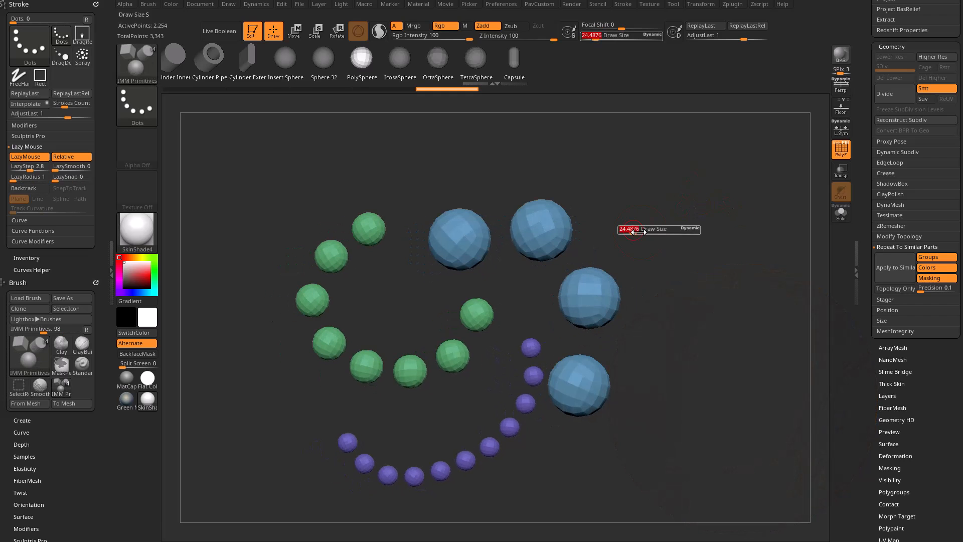
key("b")
key("m")
key("v")
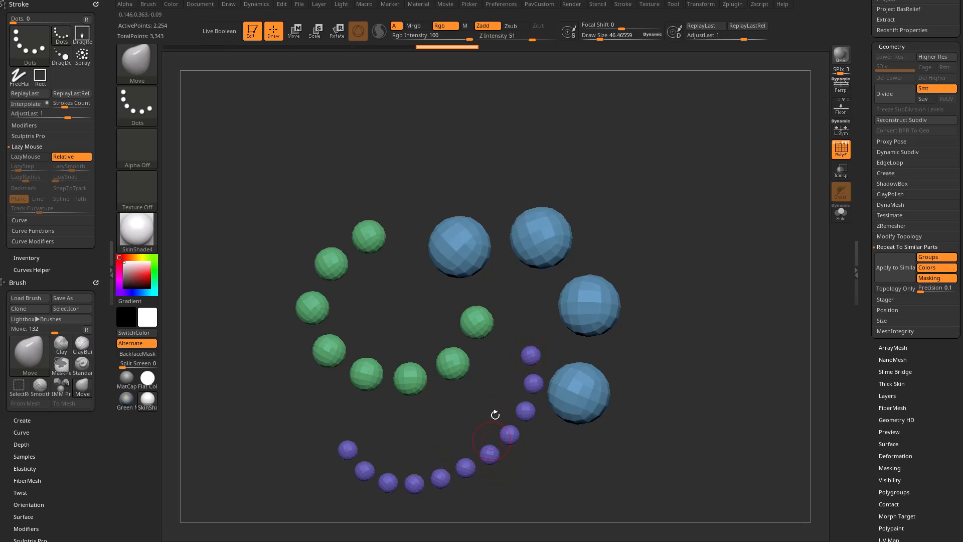
mouse_move(726, 245)
left_mouse_down("alt")
mouse_move(697, 226)
mouse_move(719, 229)
left_mouse_up("alt")
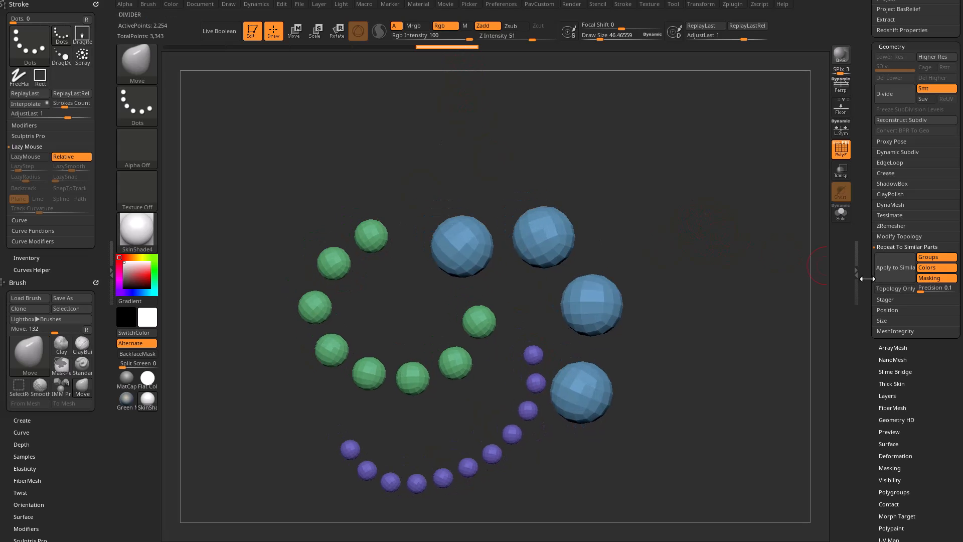
key("s")
left_click_drag(471, 237, 476, 236)
left_click_drag(663, 234, 641, 192, "alt")
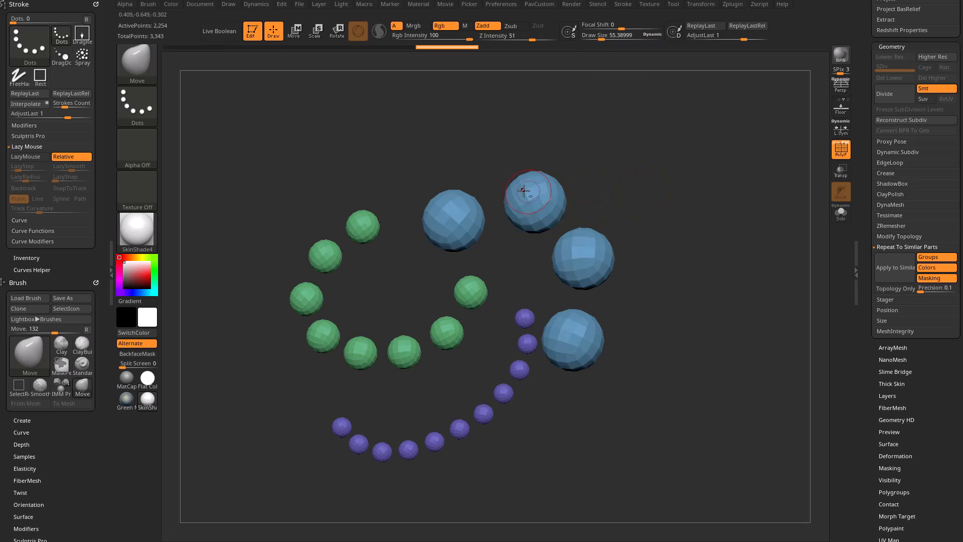
Pull a spike out of the second blue sphere and apply the change to all similar parts.
left_click_drag(522, 192, 470, 137)
left_click_drag(717, 227, 703, 225)
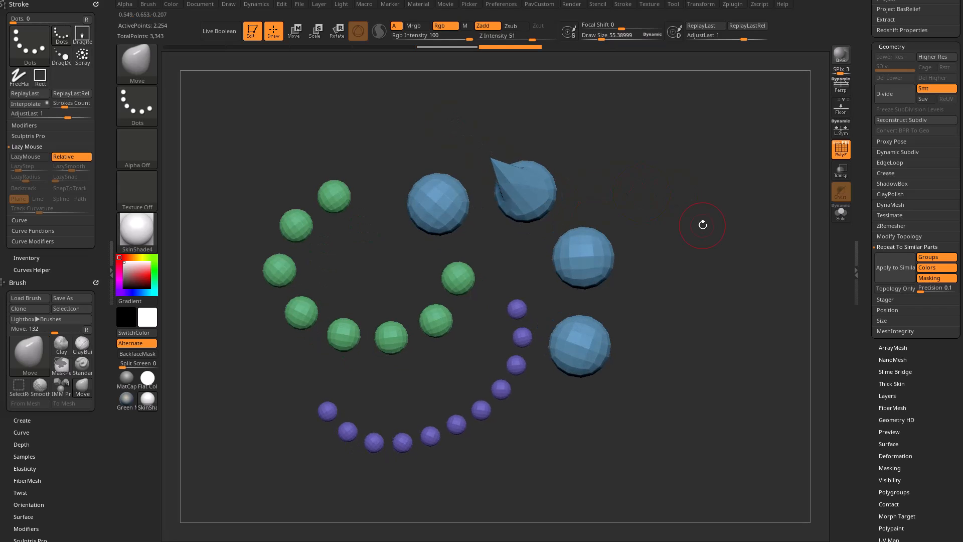
left_click(881, 266)
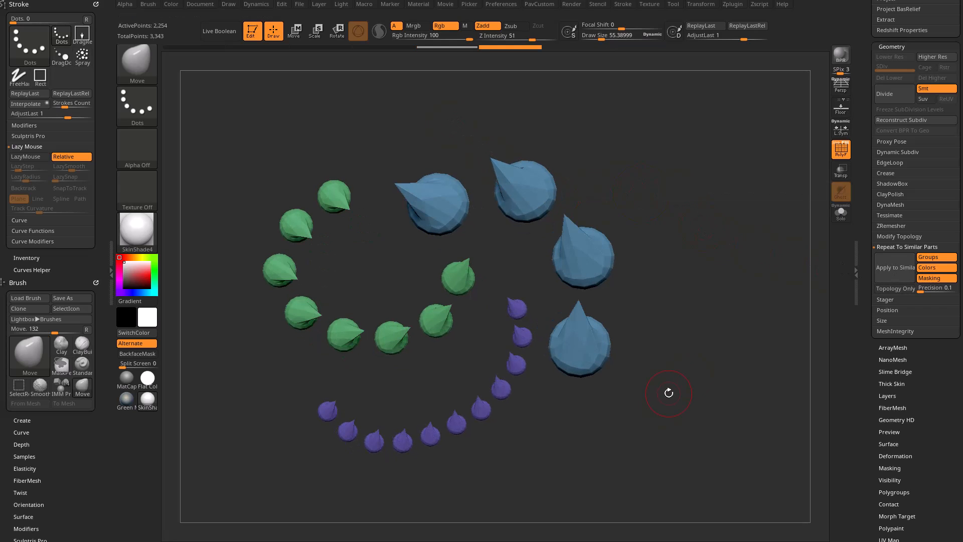
Undo the spike deformation on all the spheres.
left_click_drag(337, 309, 390, 203)
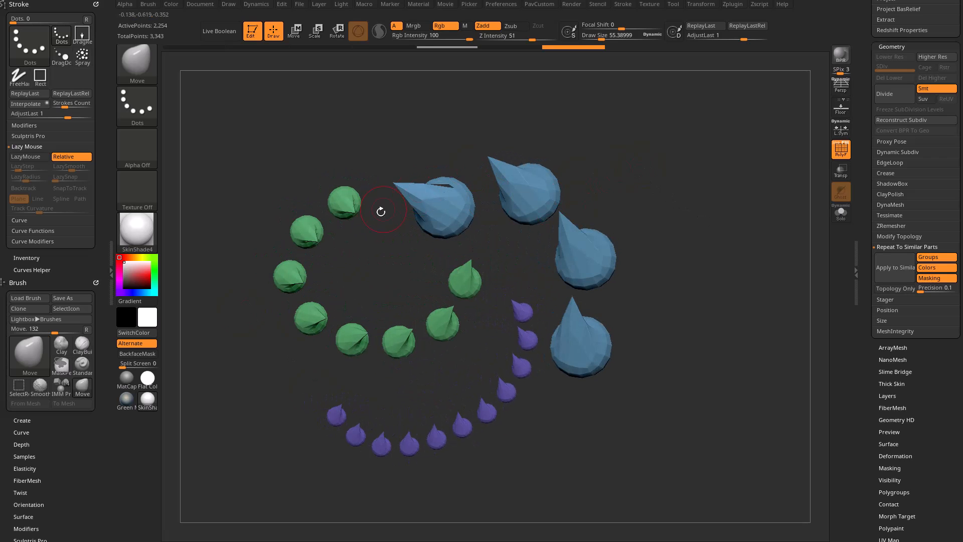
key("ctrl+z")
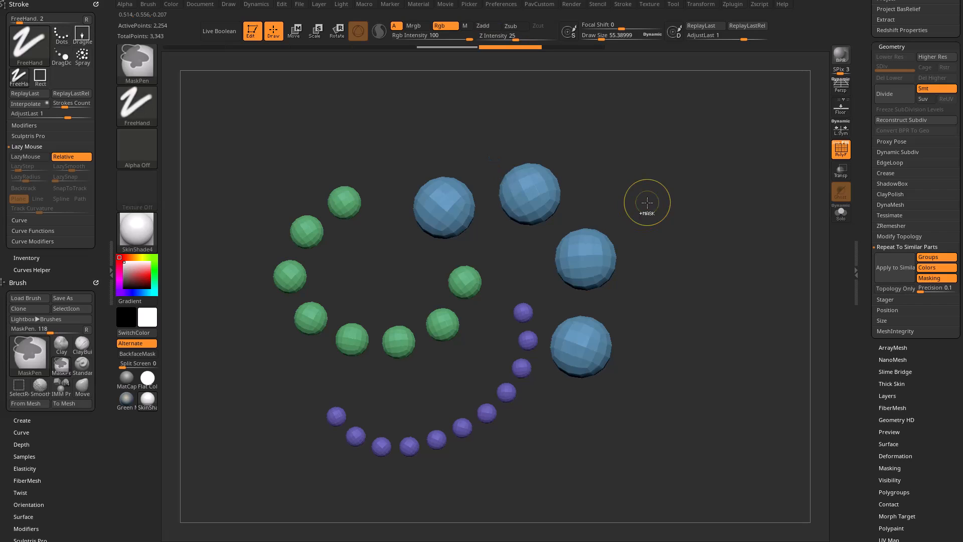
key("ctrl+z")
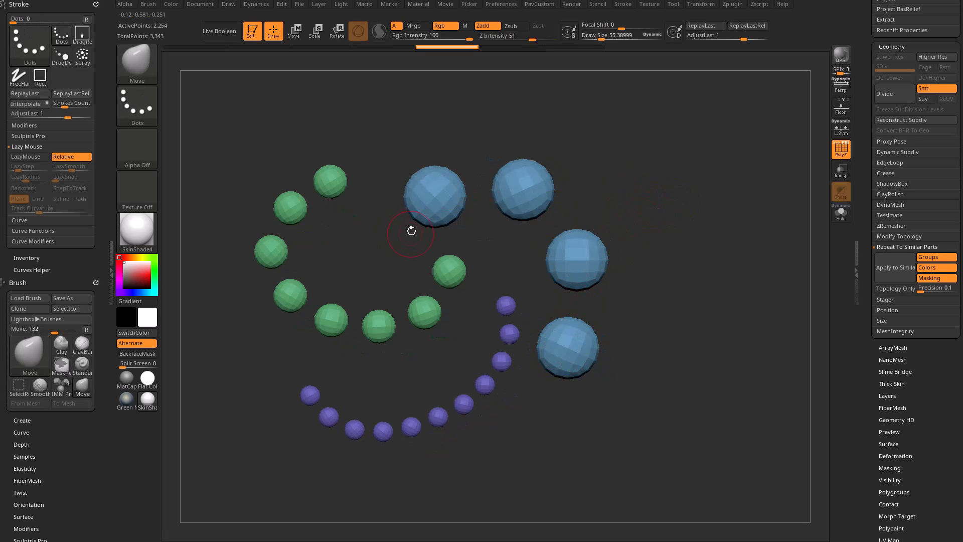
Mask every sphere except the first blue one and orient the Transpose gizmo on that sphere.
left_click_drag(677, 196, 666, 165)
left_click_drag(397, 118, 495, 237, "ctrl")
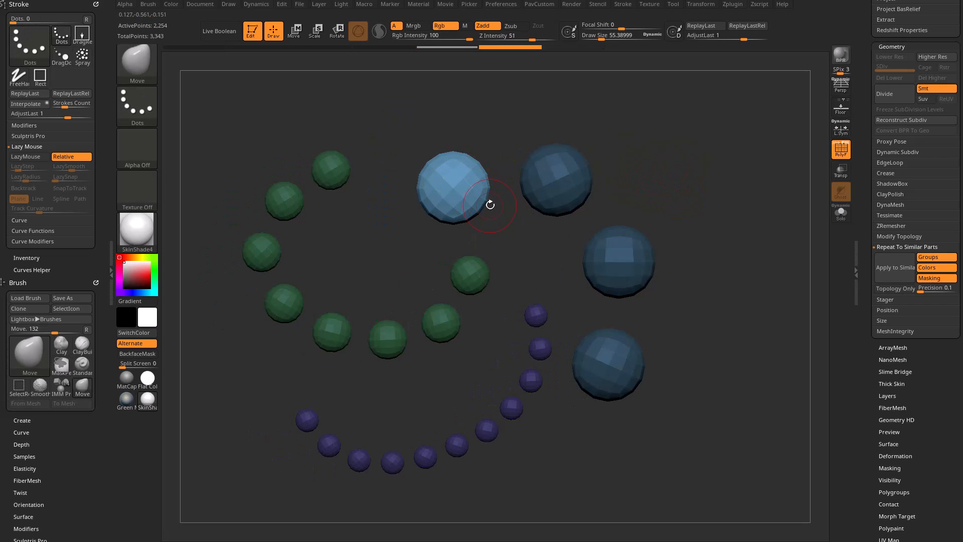
key("w")
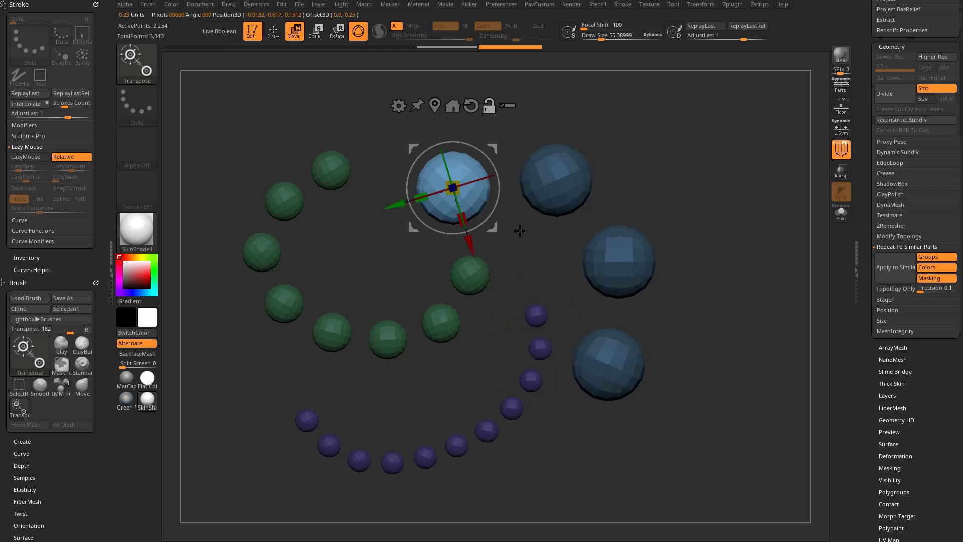
left_click_drag(474, 179, 501, 211)
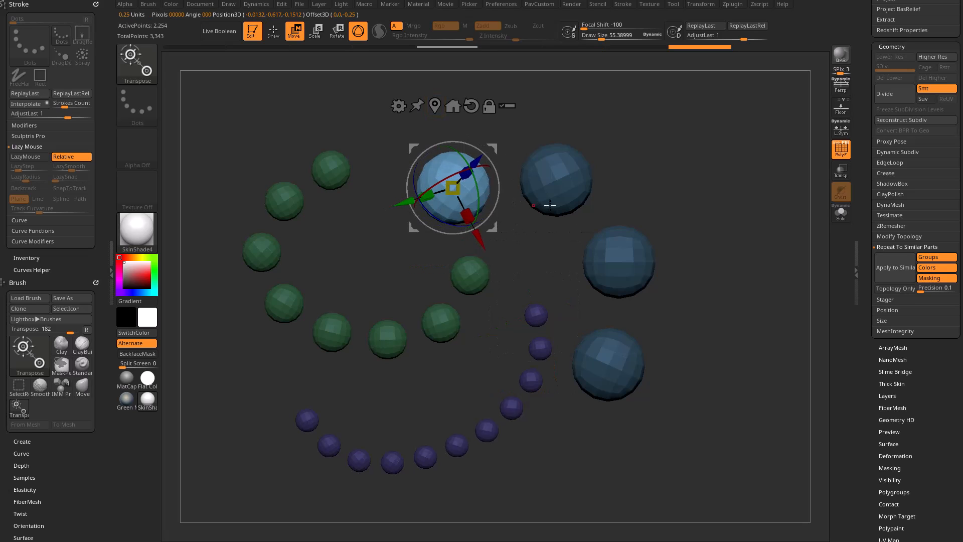
Mask every sphere except the third blue one and centre the Transpose gizmo on that sphere.
left_click_drag(715, 211, 590, 302, "ctrl")
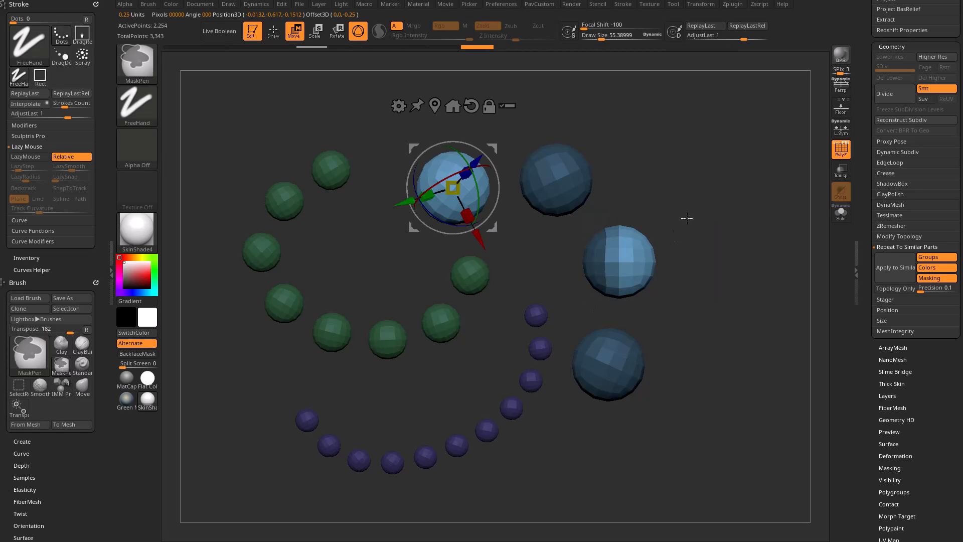
left_click_drag(700, 229, 578, 313, "ctrl")
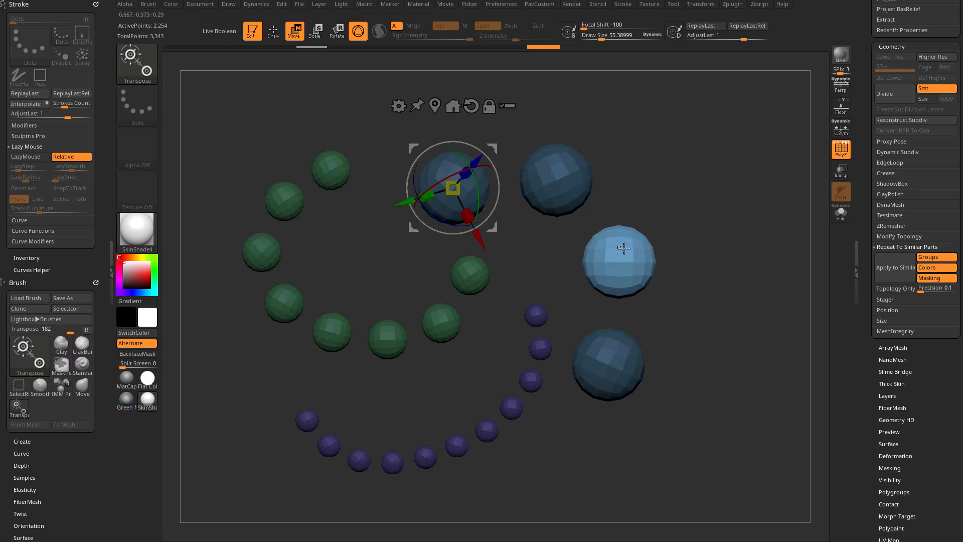
left_click(435, 105)
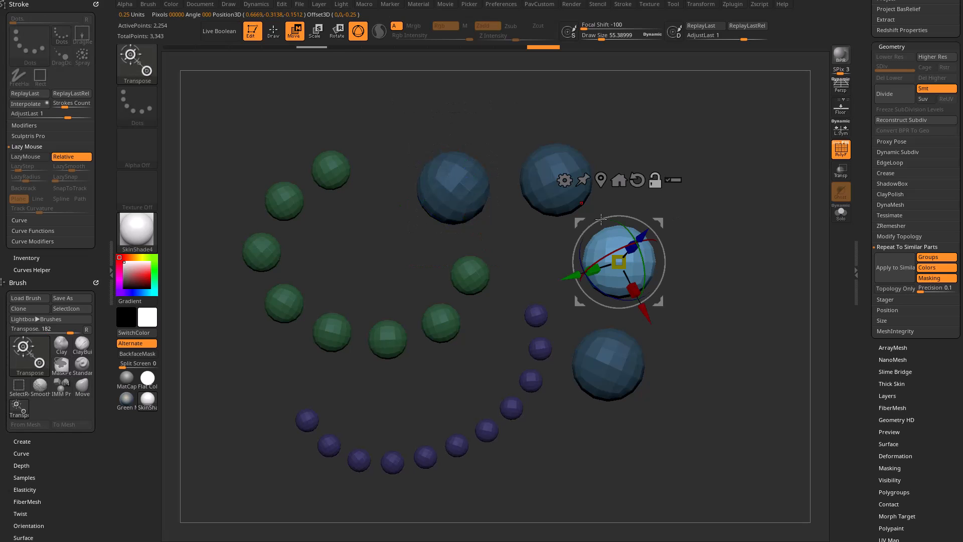
left_click(620, 180)
left_click_drag(606, 241, 606, 280)
Return to Draw mode and clear the mask from all the spheres.
key("q")
left_click_drag(735, 261, 748, 276, "ctrl")
mouse_move(737, 265)
right_mouse_down("ctrl")
mouse_move(735, 244)
mouse_move(710, 262)
mouse_move(675, 263)
mouse_move(689, 250)
right_mouse_up("ctrl")
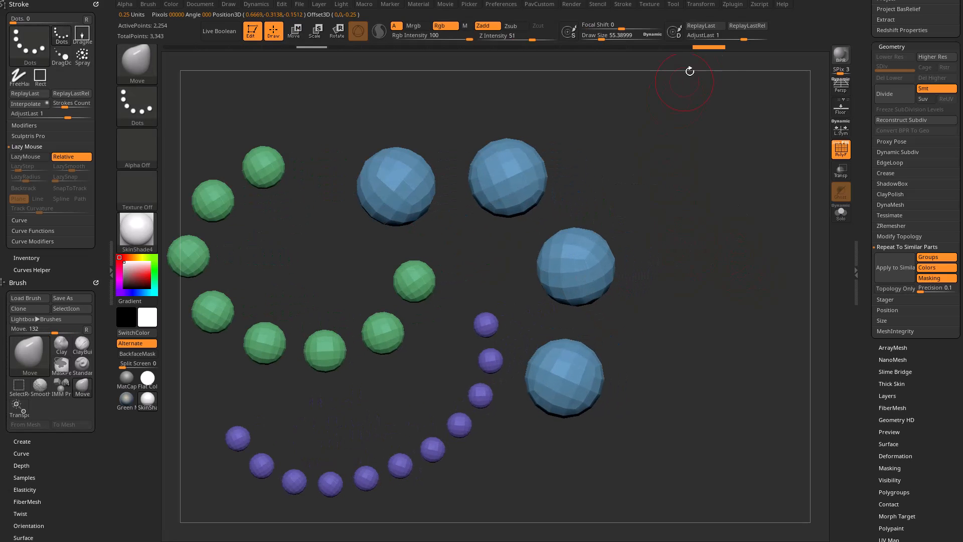
Set the Move brush's draw size to about 62 and try a pull on the lower-left green sphere.
left_click_drag(559, 196, 534, 244)
key("s")
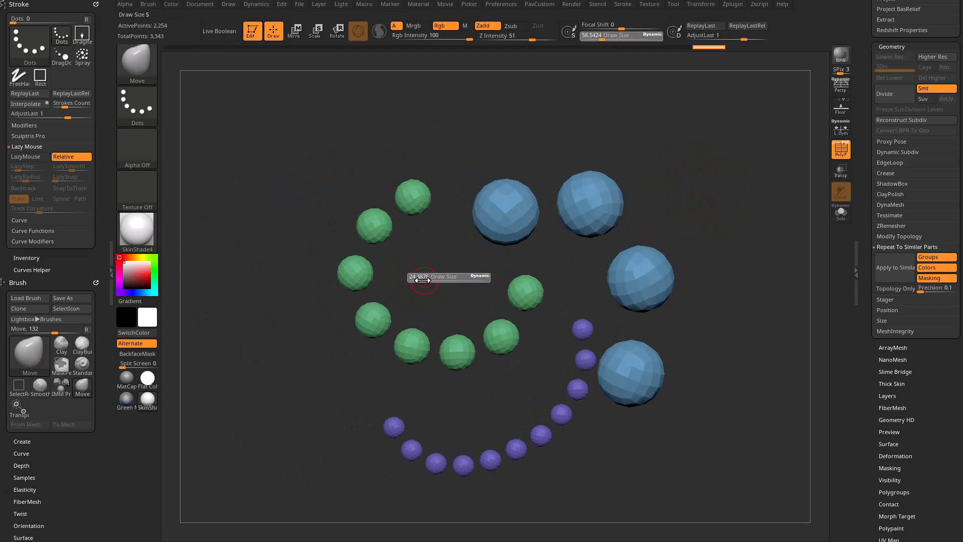
left_click(422, 277)
left_click_drag(423, 275, 462, 258, "alt")
key("s")
left_click(294, 306)
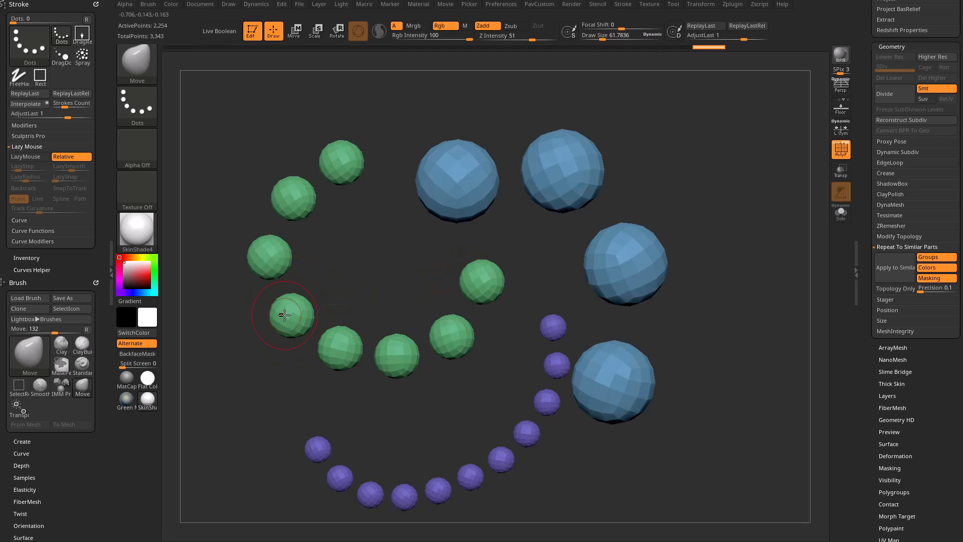
mouse_move(271, 311)
left_mouse_down()
mouse_move(221, 285)
mouse_move(356, 289)
left_mouse_up()
key("ctrl+z")
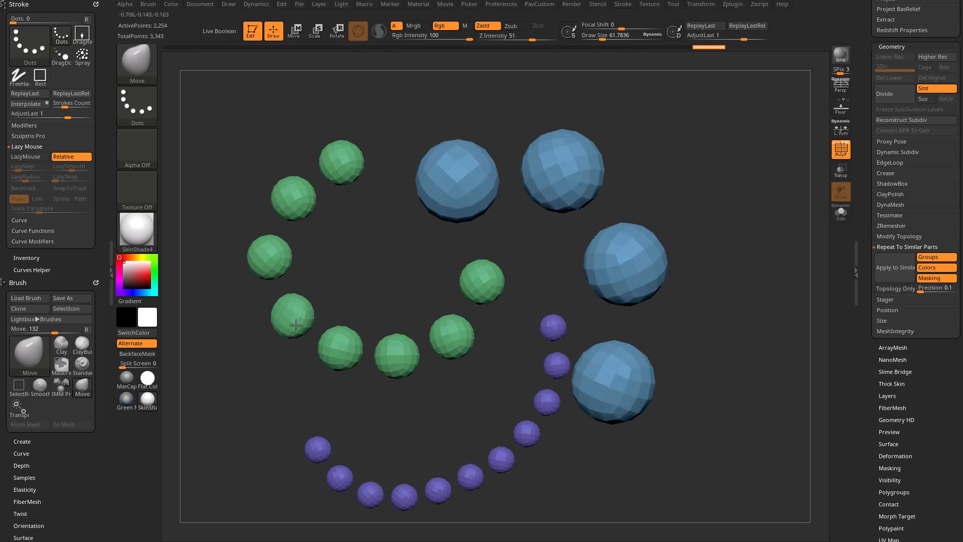
Set the Move brush's draw size to about 36 and try another pull on the same green sphere.
key("s")
left_click(332, 288)
key("s")
left_click(281, 314)
left_click_drag(282, 316, 342, 349)
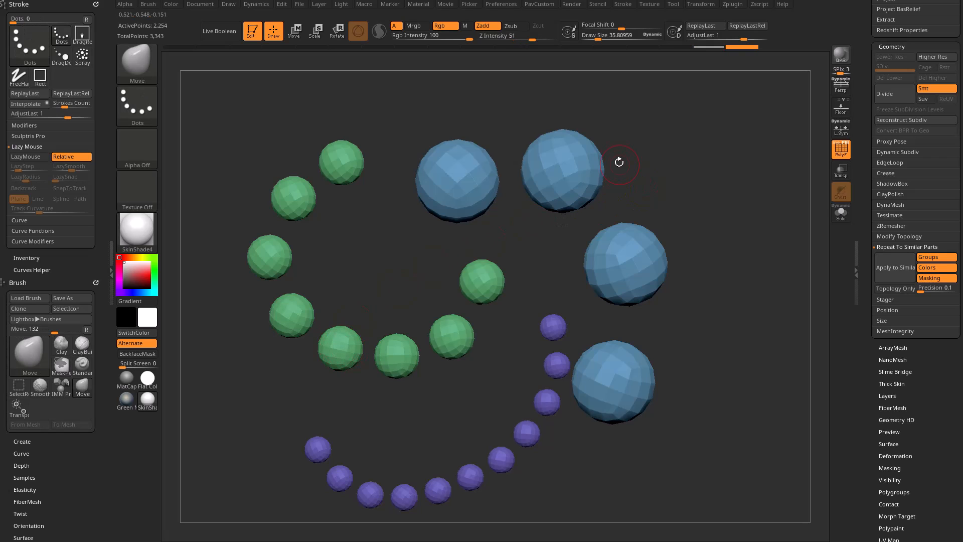
key("ctrl+z")
Pull an upward spike out of the second blue sphere and apply the deformation to all similar parts.
left_click_drag(553, 188, 533, 143)
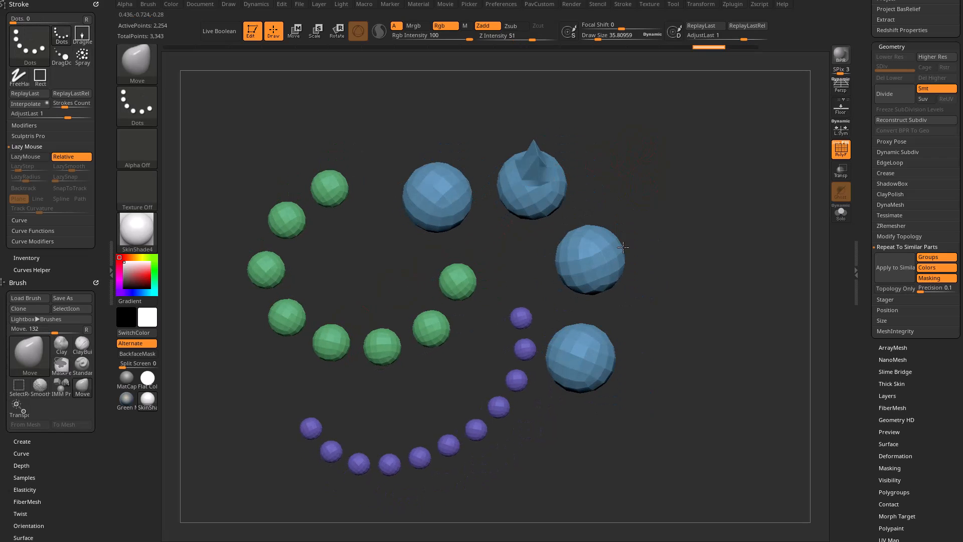
left_click(892, 265)
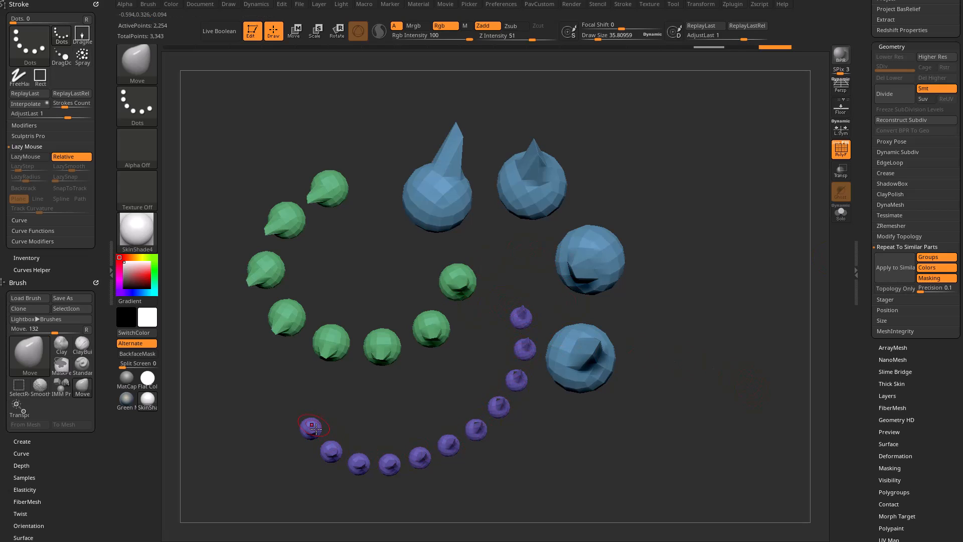
left_click_drag(666, 206, 641, 161)
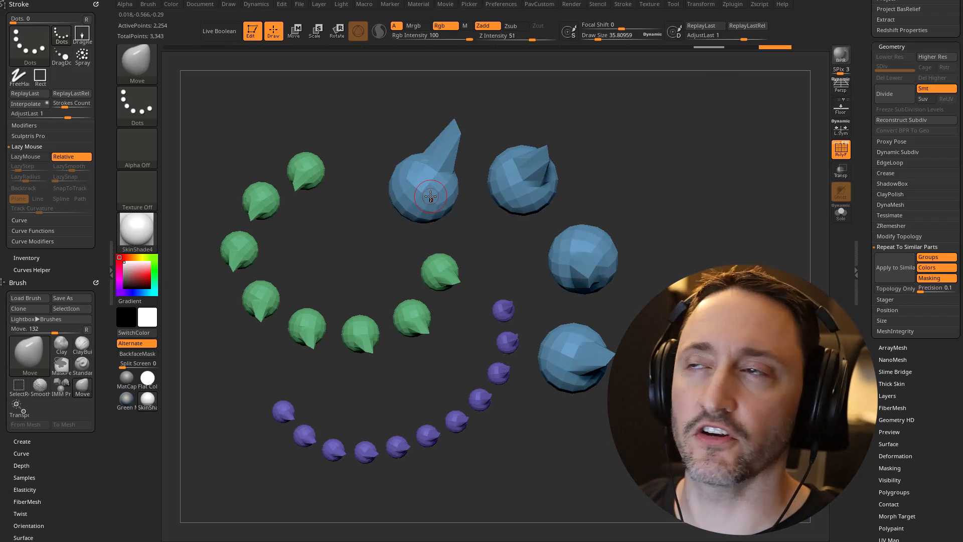
Undo the spikes on all the spheres and subdivide the mesh to subdivision level 3.
key("ctrl+z")
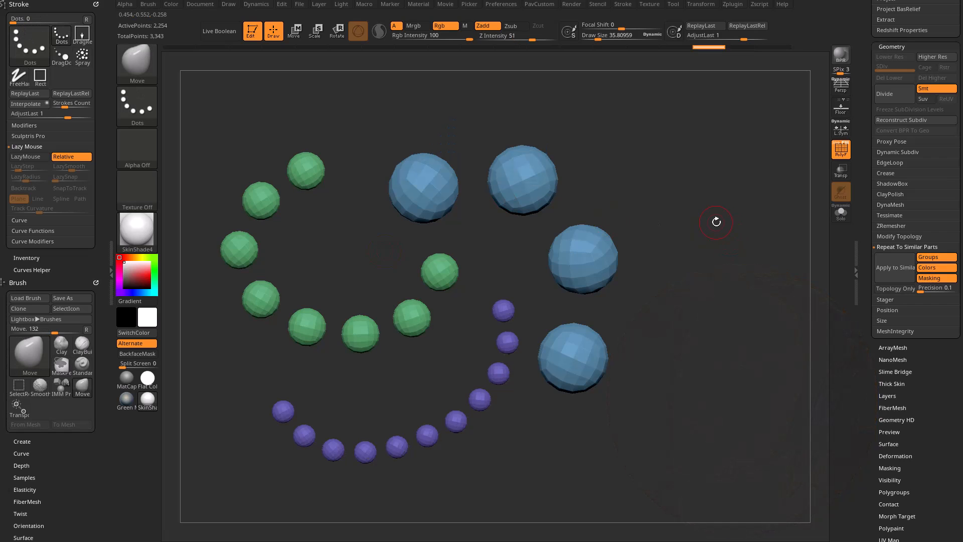
left_click_drag(702, 180, 736, 186, "alt")
key("ctrl+d")
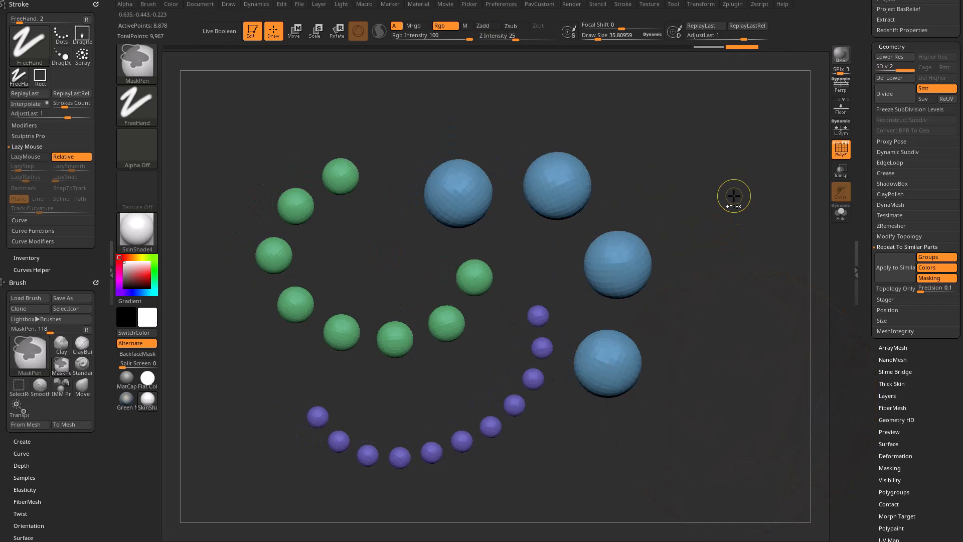
key("ctrl+d")
left_click_drag(724, 213, 773, 192, "alt")
left_click(840, 151)
left_click(841, 153)
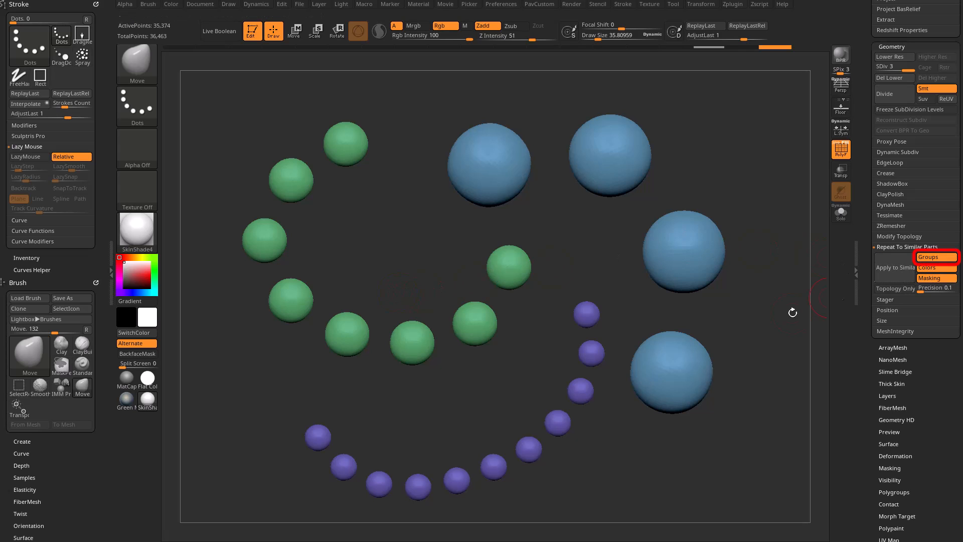
left_click_drag(791, 312, 769, 321, "alt")
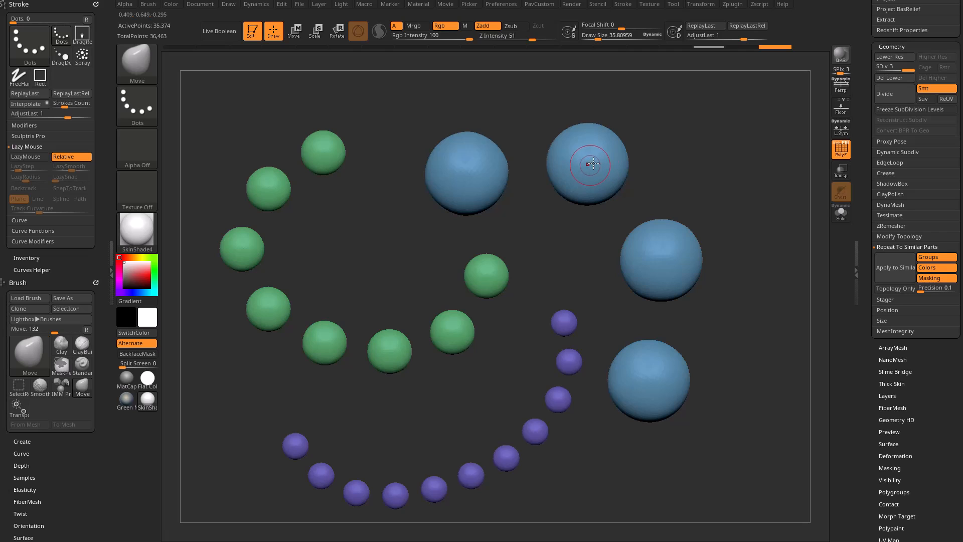
Make a polygroup from a masked round spot on the second blue sphere and repeat it on all similar parts.
key("ctrl")
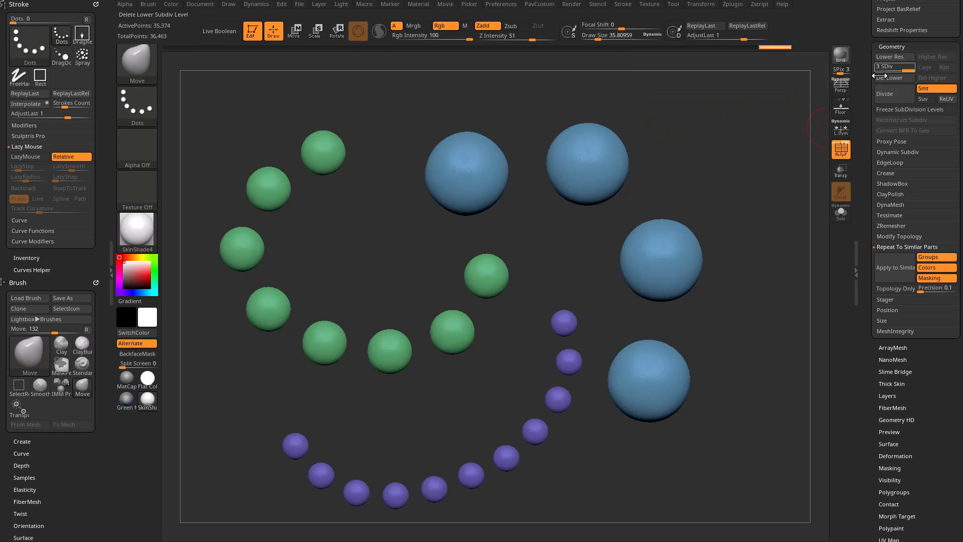
key("ctrl")
left_click_drag(581, 155, 584, 160, "ctrl")
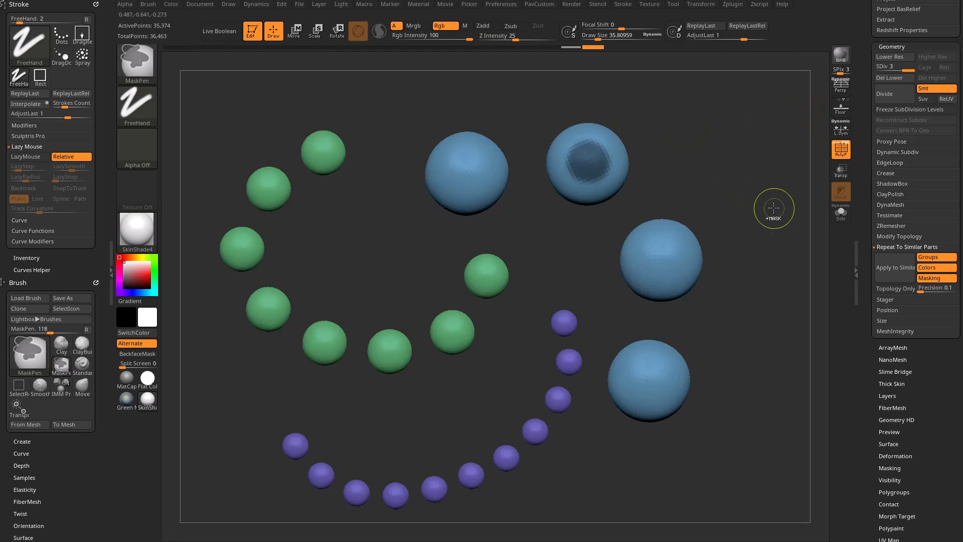
key("ctrl+w")
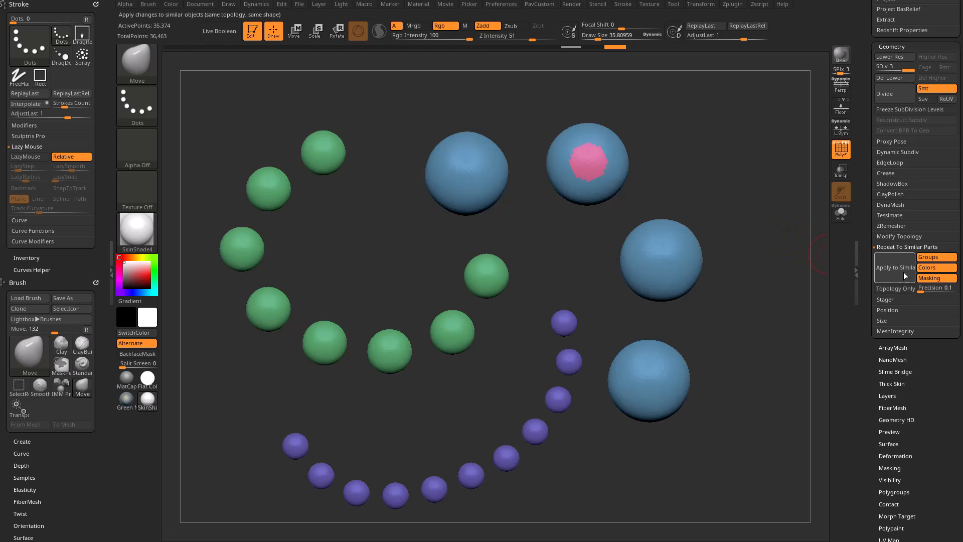
left_click(897, 269)
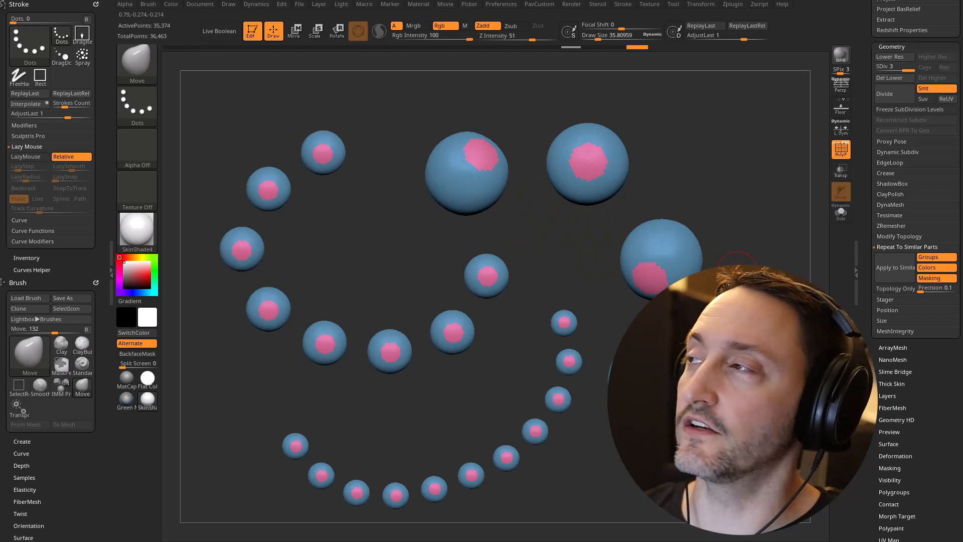
Undo the spot polygroups on the spheres and clear the remaining mask.
key("ctrl+z")
key("ctrl+z")
left_click_drag(746, 176, 764, 243, "ctrl")
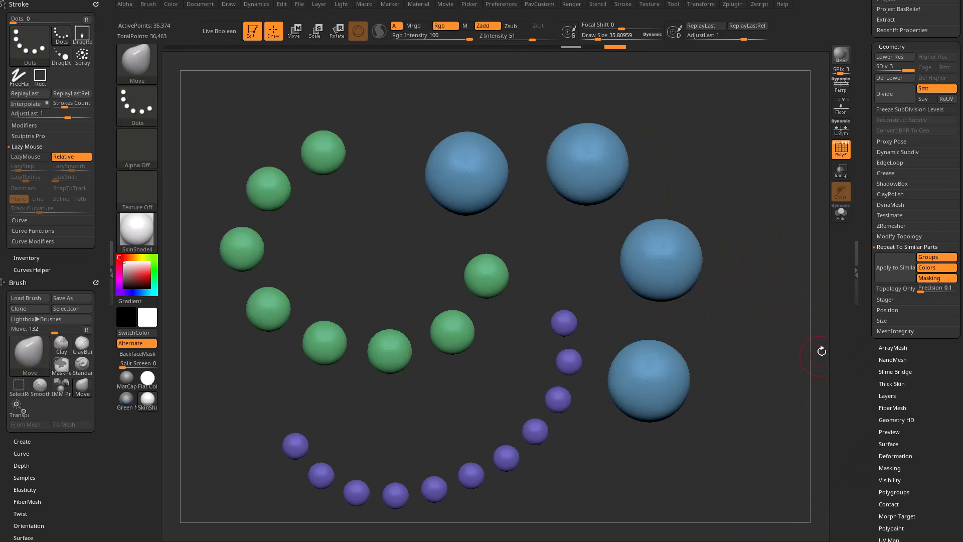
Repeat a masked spot from the second blue sphere on all similar parts and clear the masks.
key("ctrl")
left_click(592, 160, "ctrl")
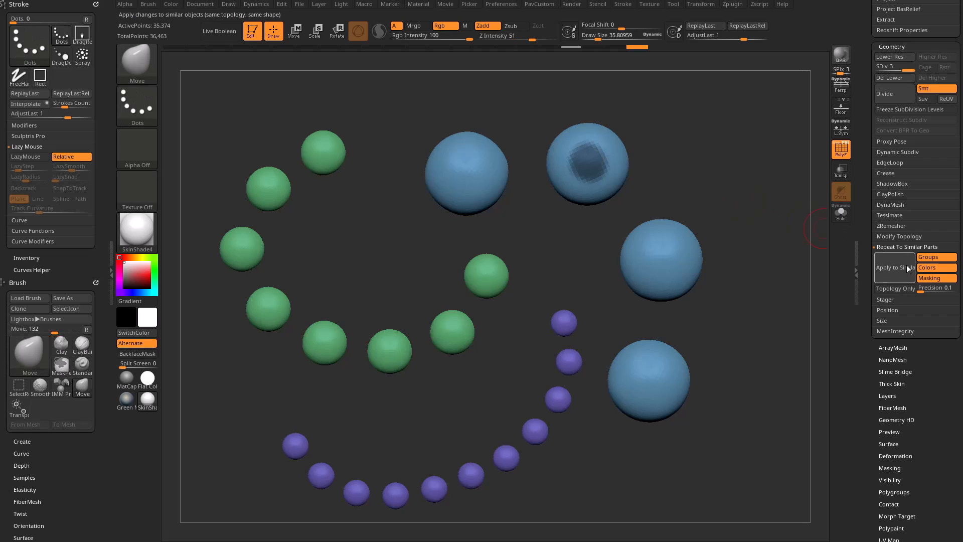
left_click(895, 267)
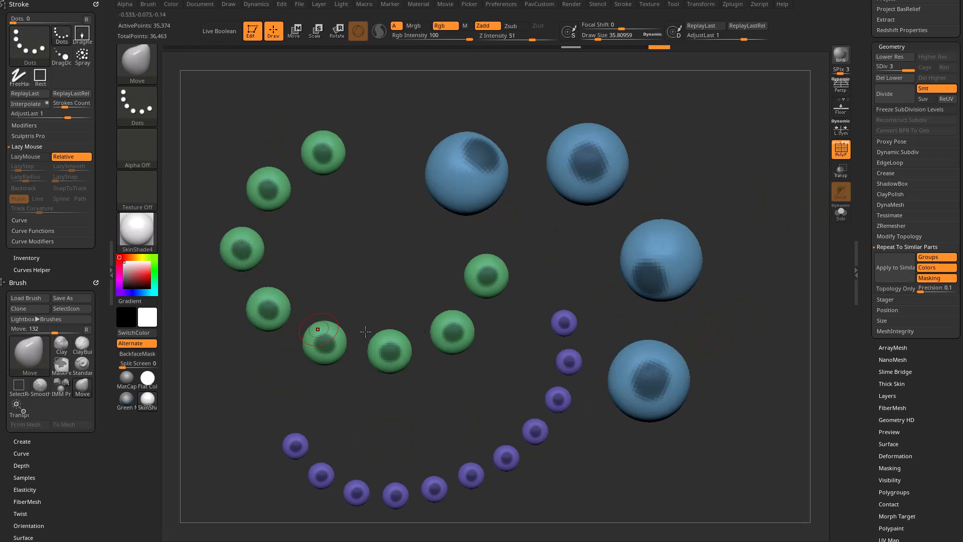
left_click_drag(738, 192, 777, 264, "ctrl")
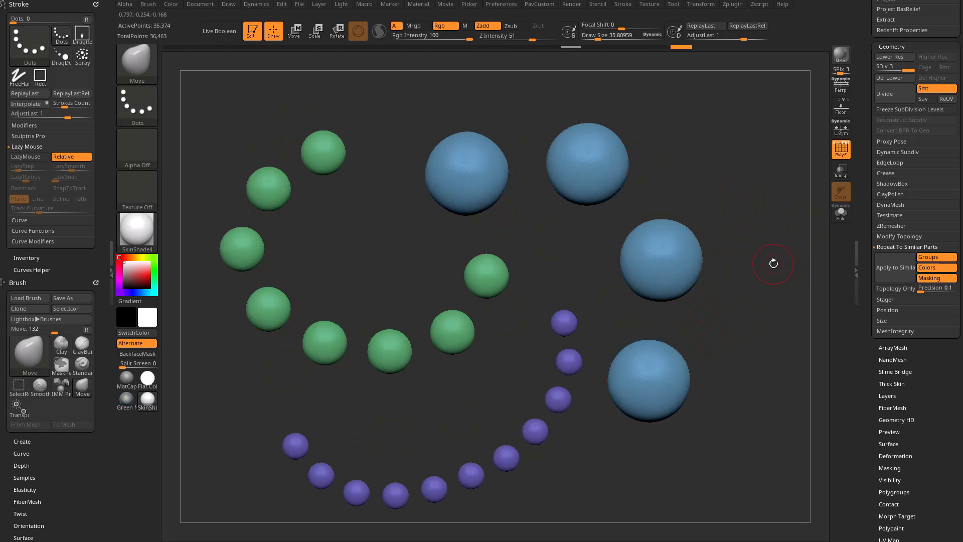
Turn off the polyframe display and enable polypaint on the PM3D_Plane3D_2 subtool.
left_click(837, 156)
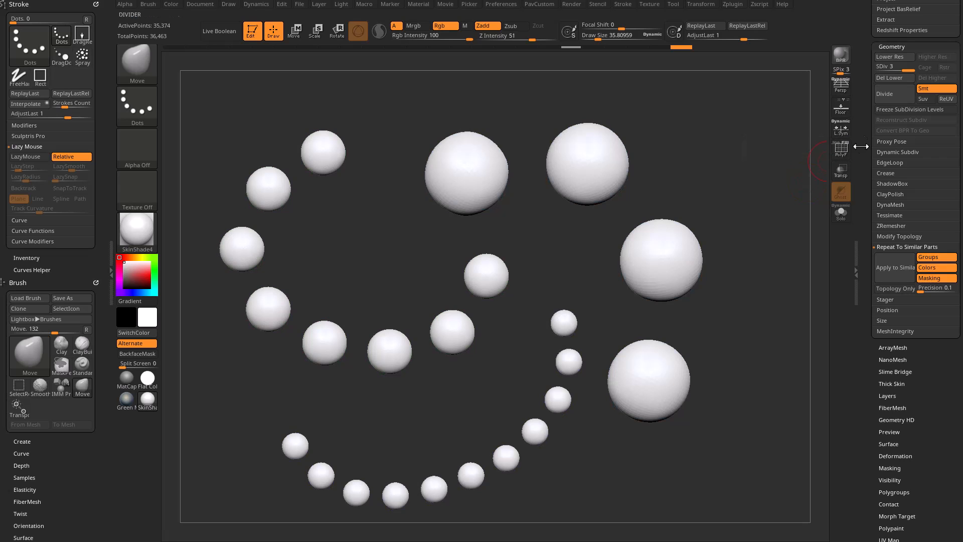
scroll(862, 223, "up", 10)
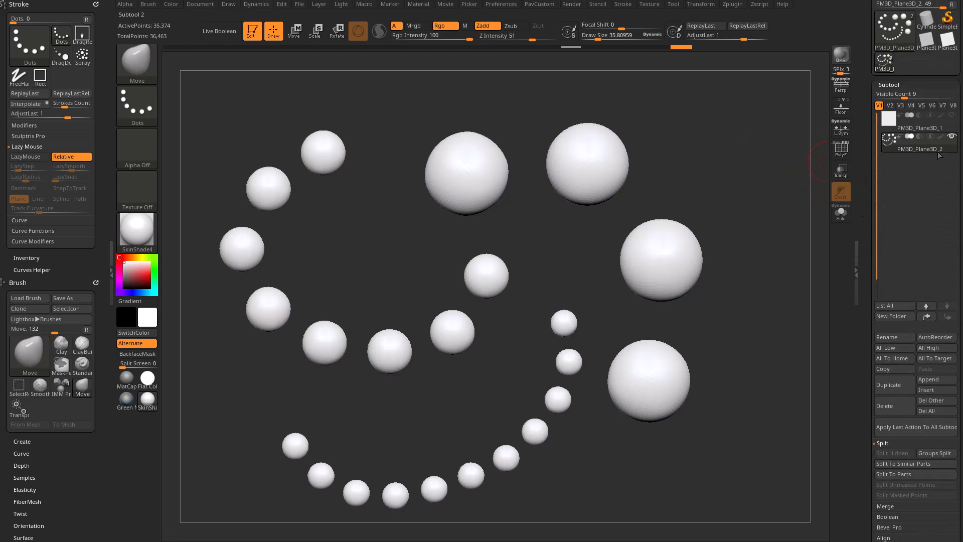
mouse_move(943, 140)
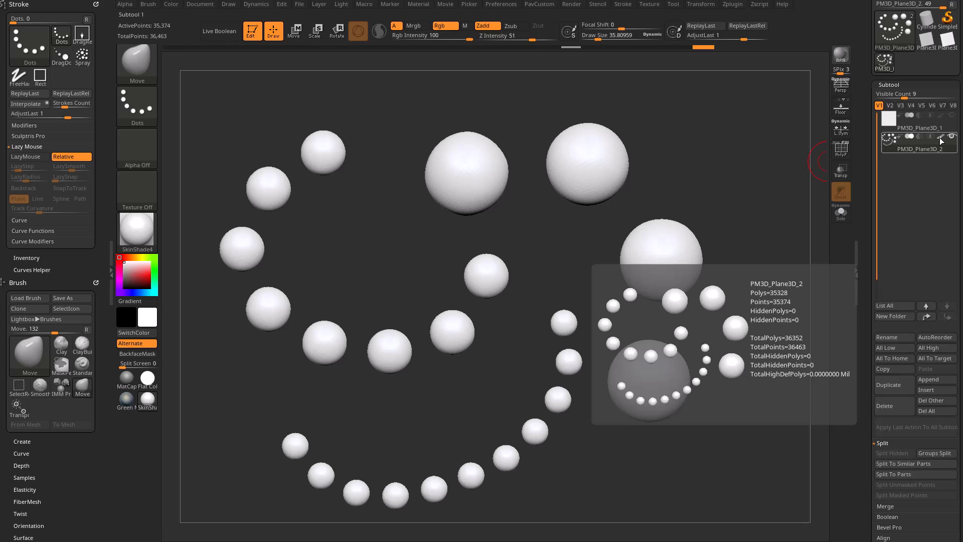
scroll(861, 323, "down", 10)
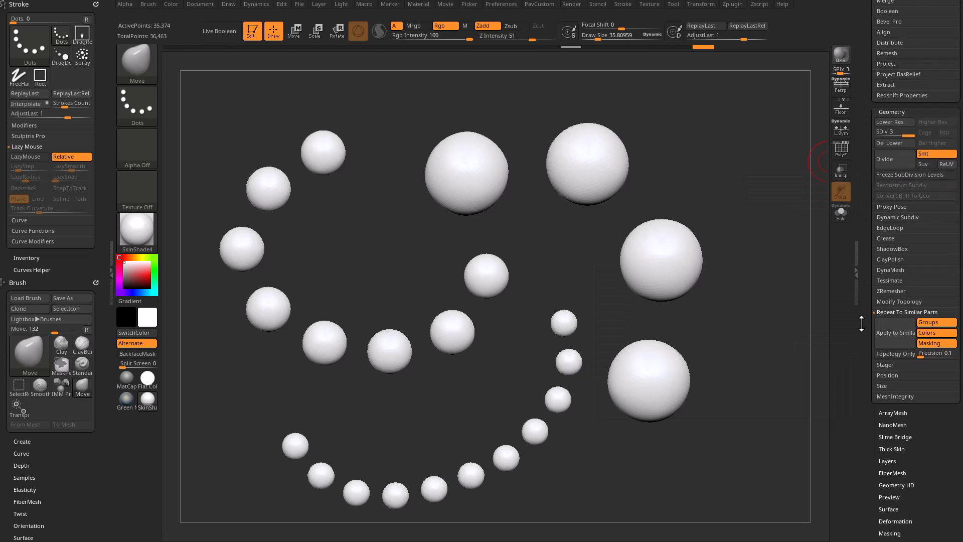
Choose a red colour and set the Standard brush to paint with Rgb on and Zadd off.
left_click(146, 277)
key("ctrl")
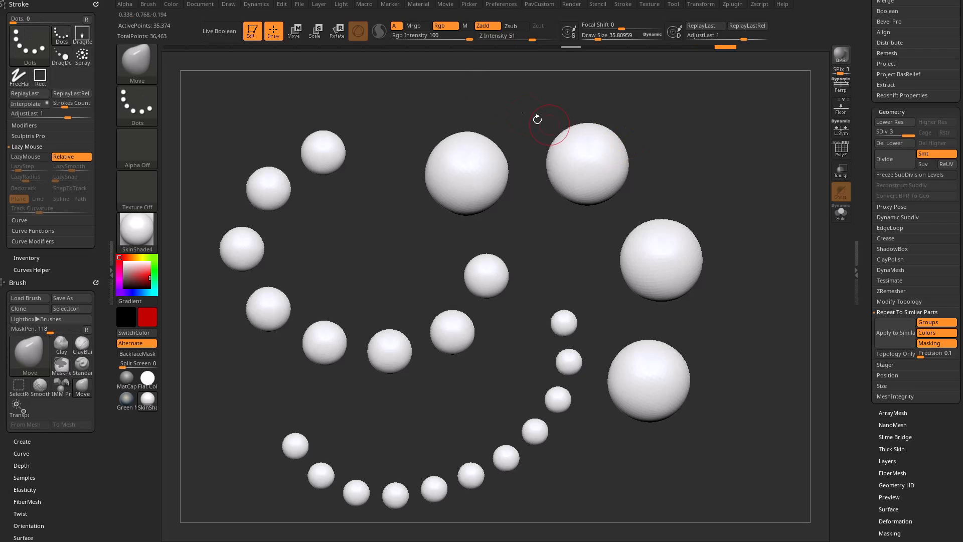
key("b")
key("s")
key("t")
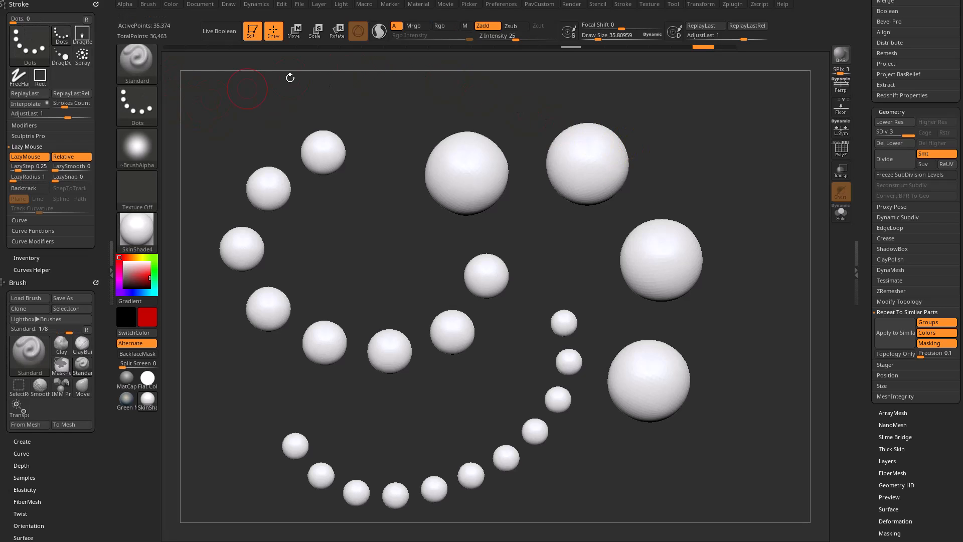
left_click(444, 25)
left_click(486, 26)
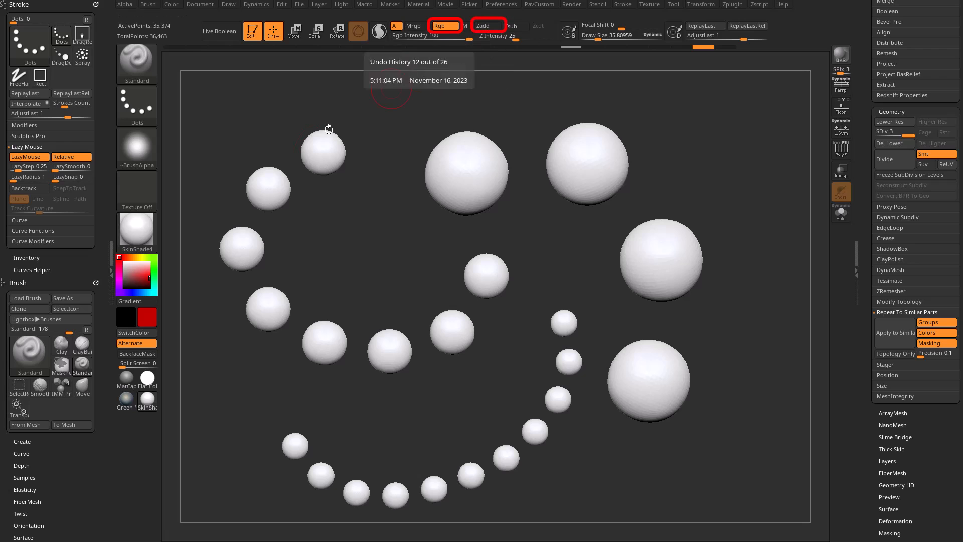
Paint a red spot on the second large sphere and apply the colour to all similar parts.
mouse_move(584, 157)
left_mouse_down()
mouse_move(599, 162)
mouse_move(588, 164)
left_mouse_up()
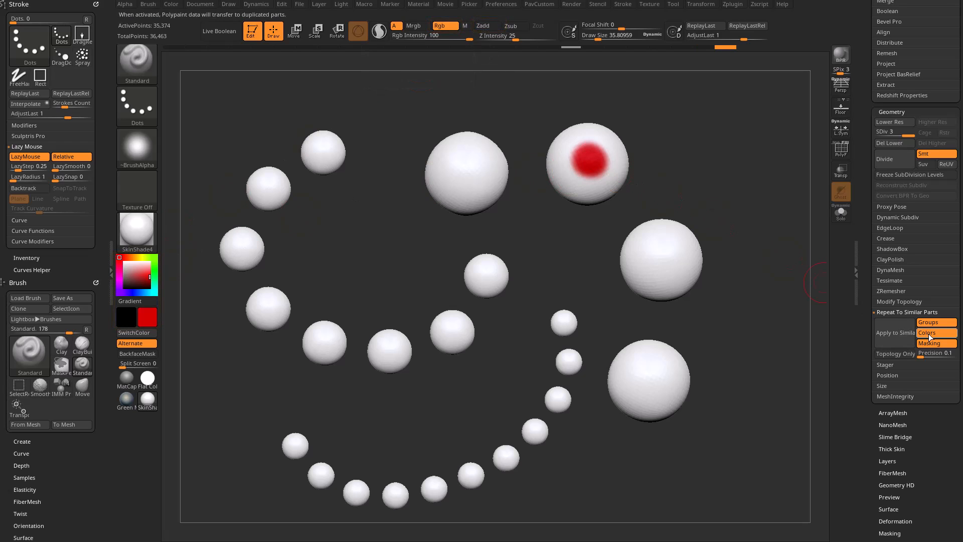
left_click(894, 333)
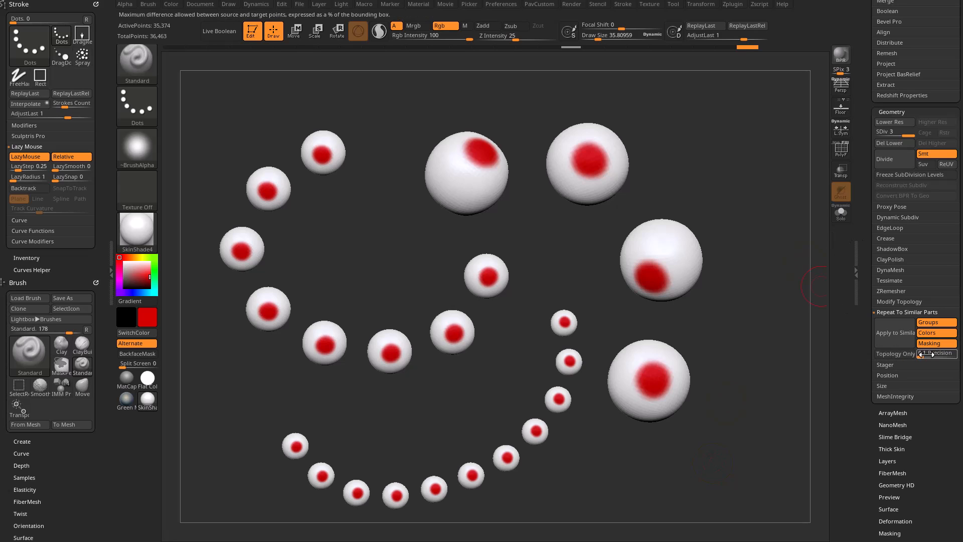
left_click_drag(743, 245, 738, 201, "alt")
left_click_drag(864, 220, 857, 356)
left_click_drag(761, 299, 714, 316, "alt")
Undo the red paint on the spheres and set the current colour to white.
key("ctrl+z")
key("ctrl+z")
key("ctrl+z")
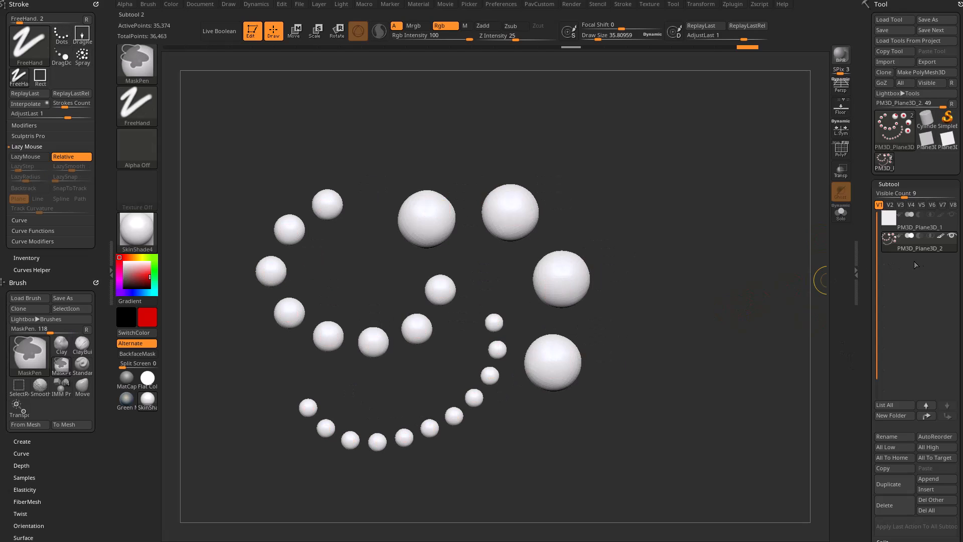
left_click_drag(140, 271, 121, 259)
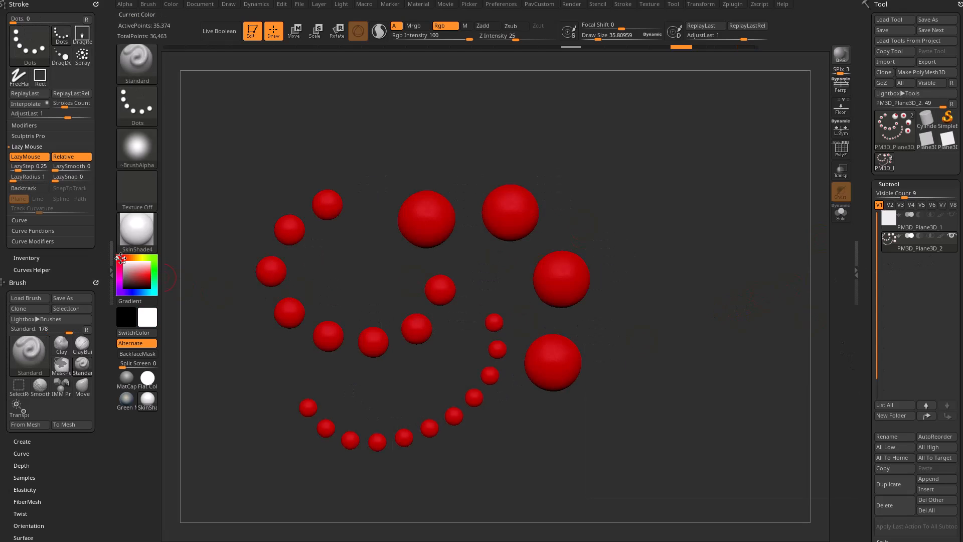
left_click_drag(727, 204, 744, 225, "alt")
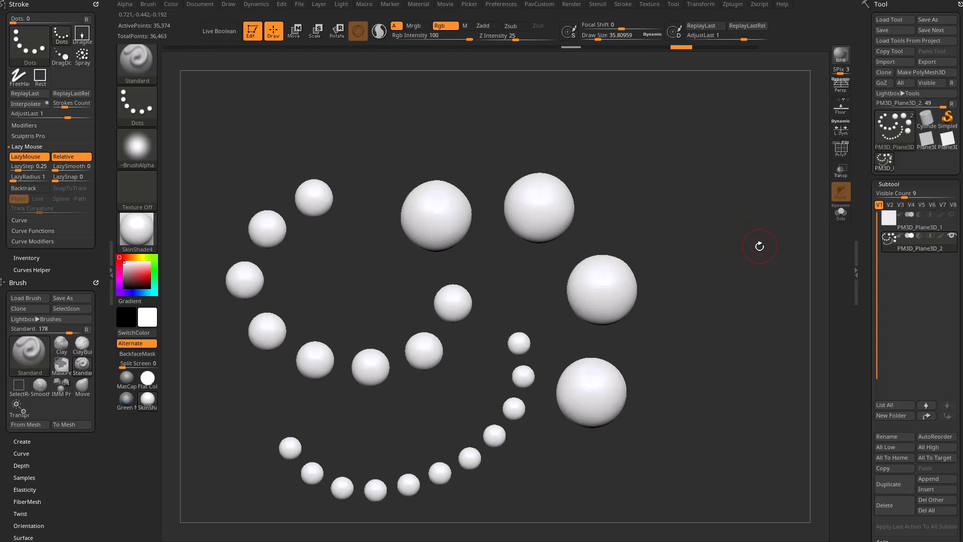
Choose the IMM ZipperP insert brush and try to draw a zipper curve starting from the second large sphere.
key("b")
key("i")
key("b")
key("i")
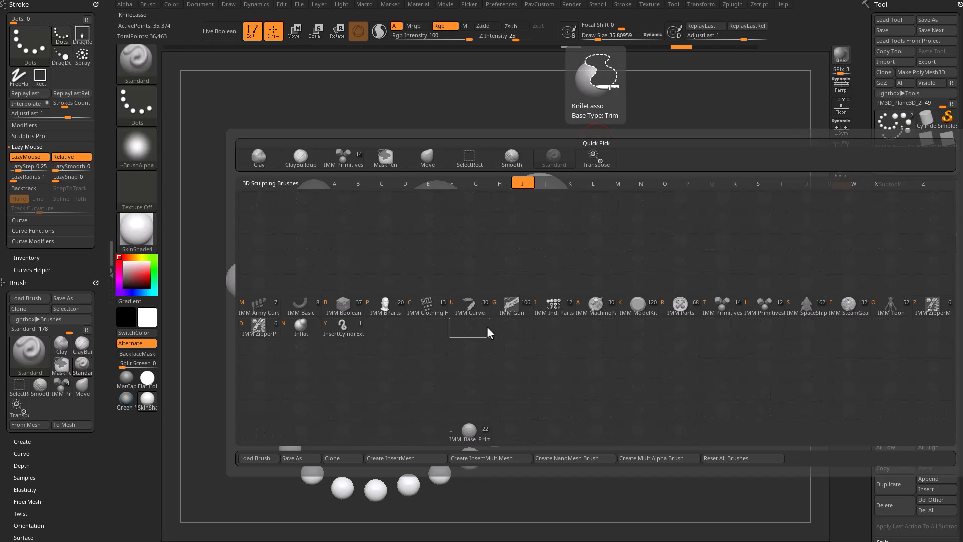
left_click(255, 326)
left_click_drag(690, 210, 389, 261, "alt")
left_click_drag(703, 311, 723, 197)
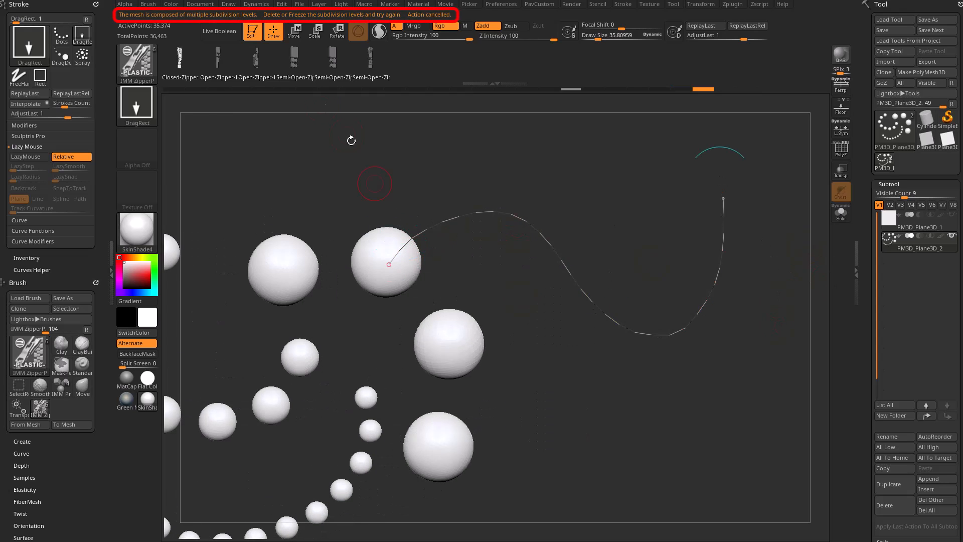
Delete the spheres' lower subdivision levels and insert a zipper along an S-shaped curve starting at the second large sphere.
left_click_drag(864, 300, 880, 205)
key("ctrl+z")
left_click(895, 242)
left_click(634, 278, "ctrl")
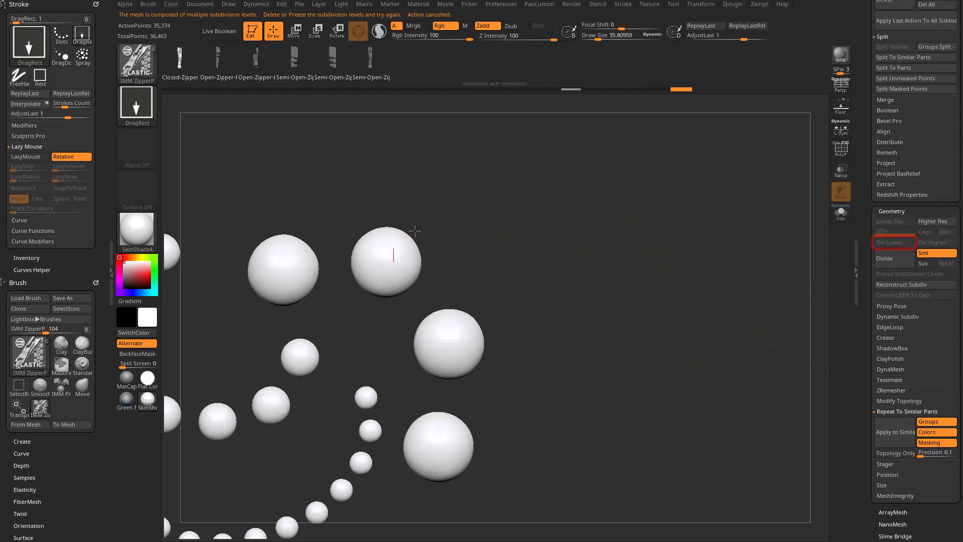
left_click(671, 177)
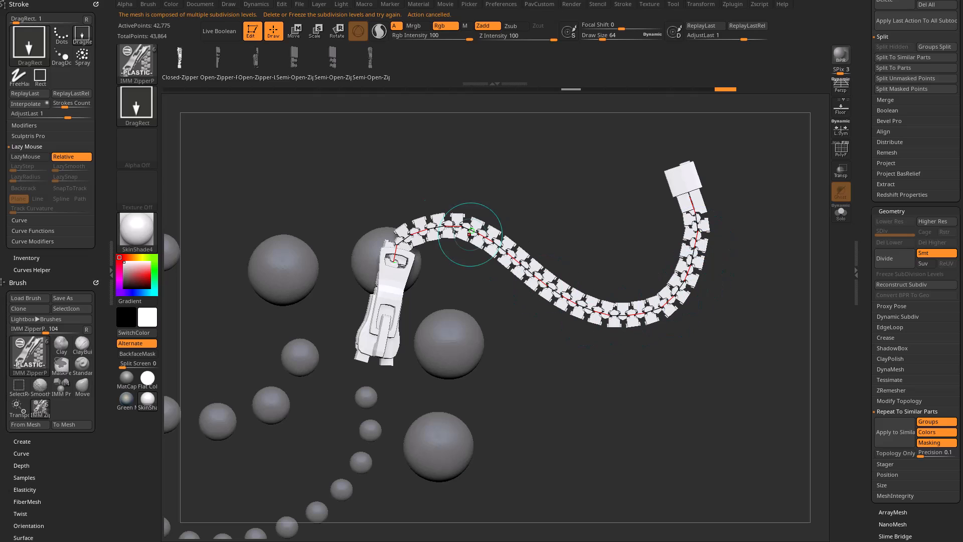
left_click_drag(866, 180, 867, 298)
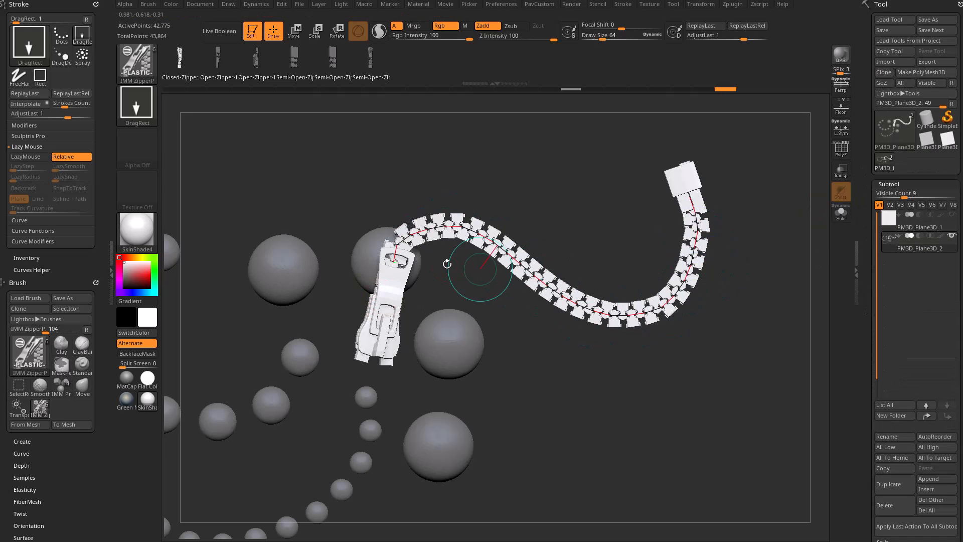
left_click(441, 441)
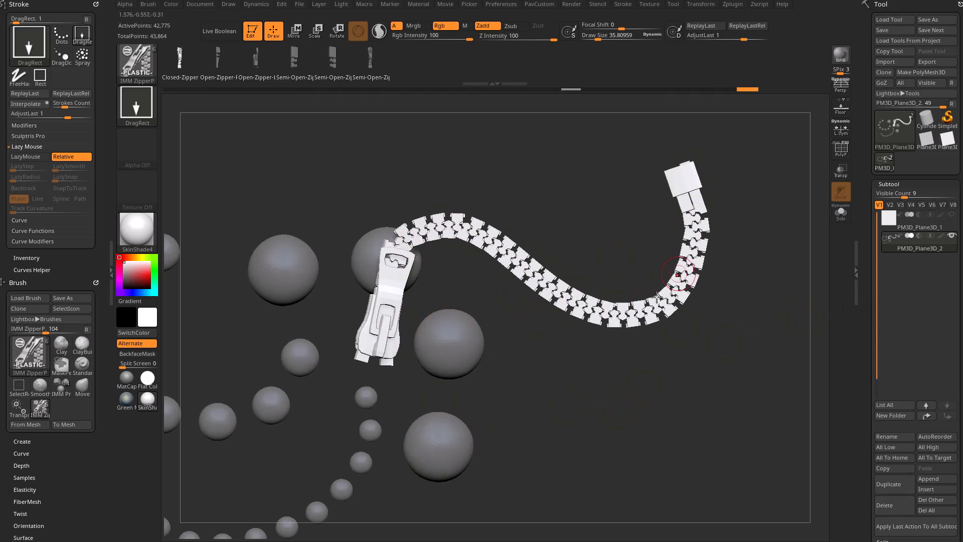
Split the masked spheres away from the zipper into their own subtool.
left_click_drag(866, 298, 882, 232)
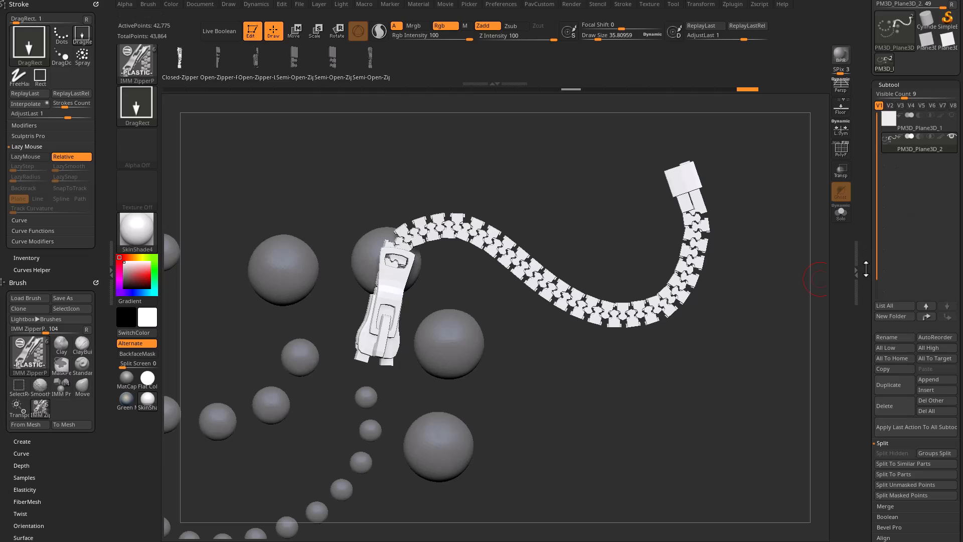
left_click_drag(866, 265, 865, 223)
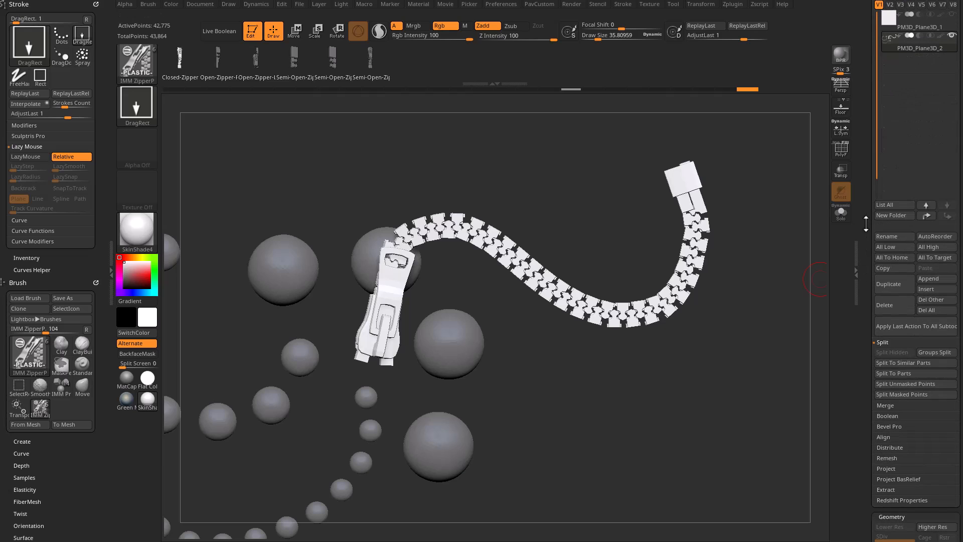
left_click(892, 395)
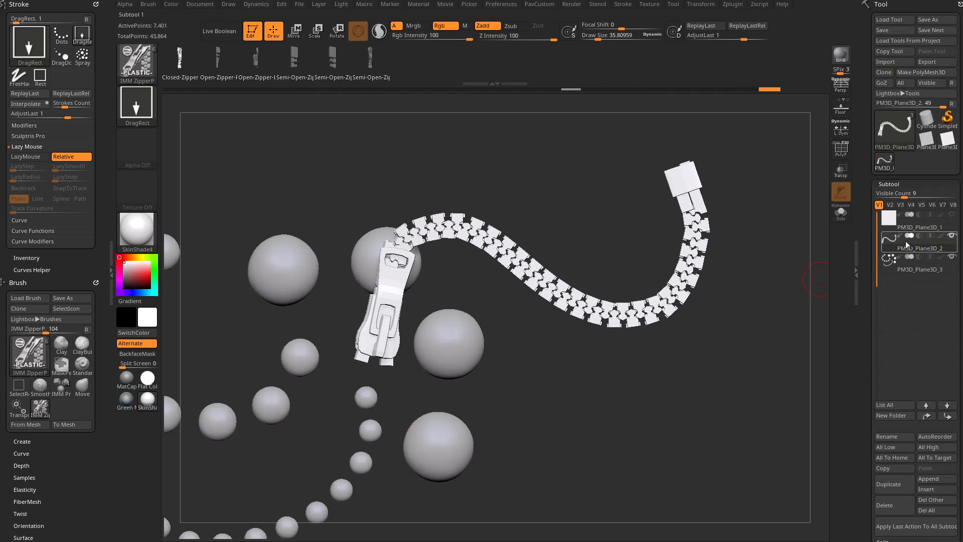
Turn on the polyframe display and examine the zipper's pull, teeth and end stop.
left_click_drag(754, 303, 729, 316, "alt")
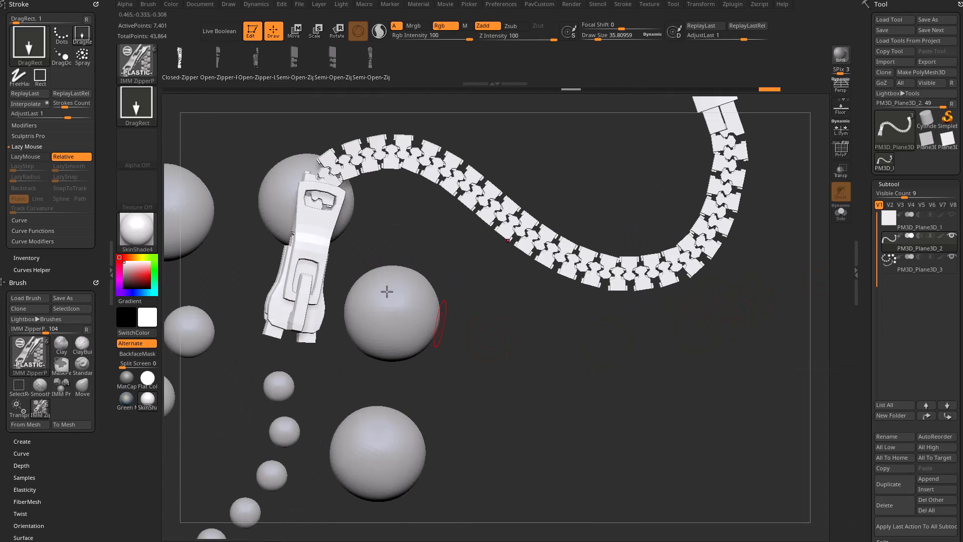
left_click_drag(445, 272, 442, 408, "alt")
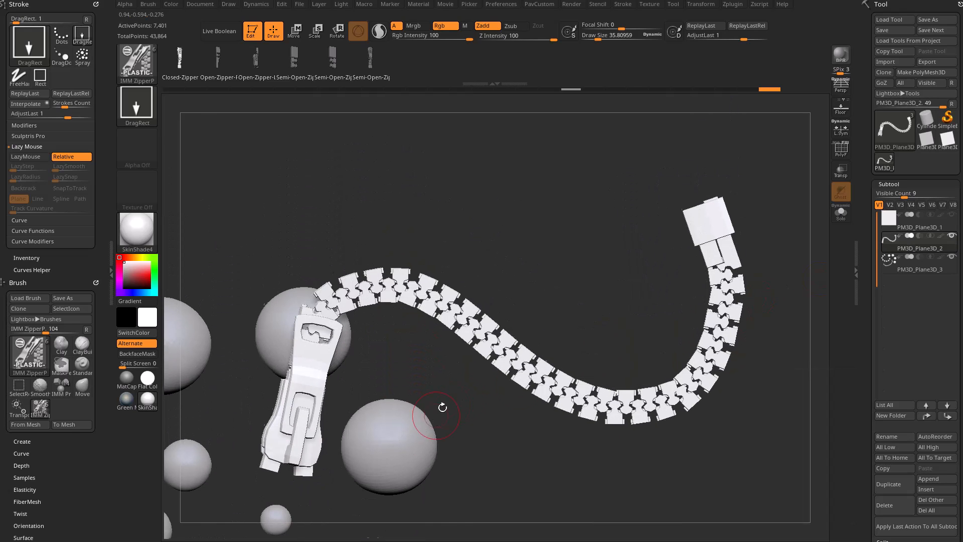
left_click(845, 150)
left_click(835, 144)
left_click_drag(584, 256, 587, 191, "alt")
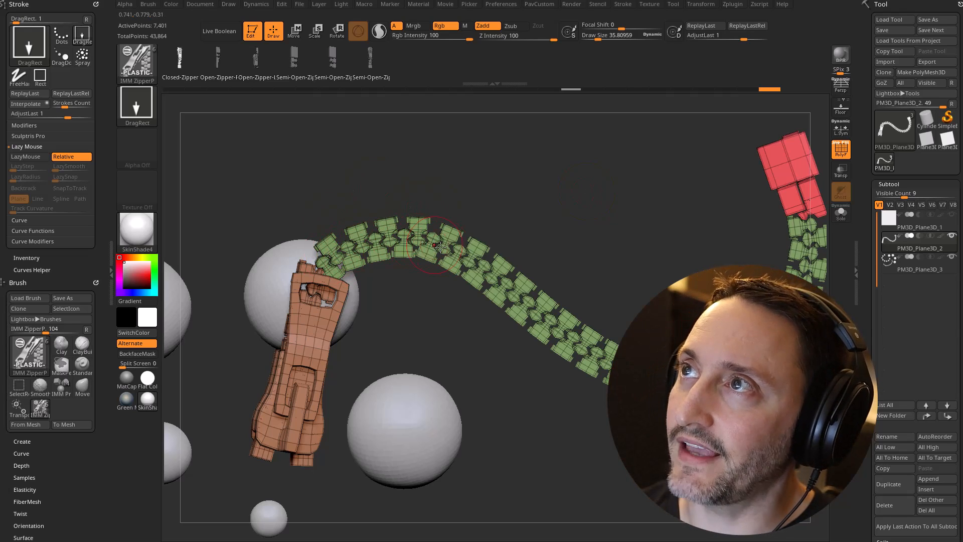
left_click_drag(604, 213, 363, 346)
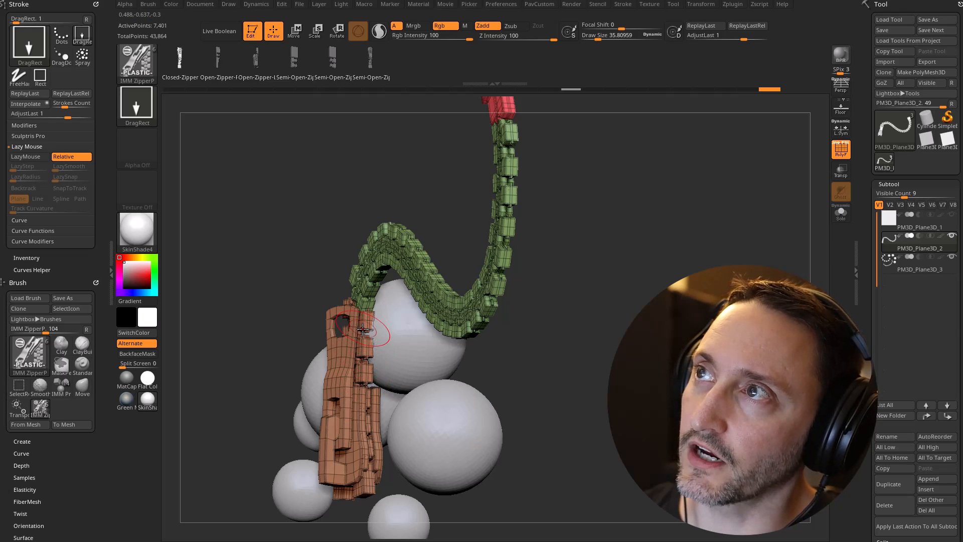
left_click_drag(364, 380, 550, 366)
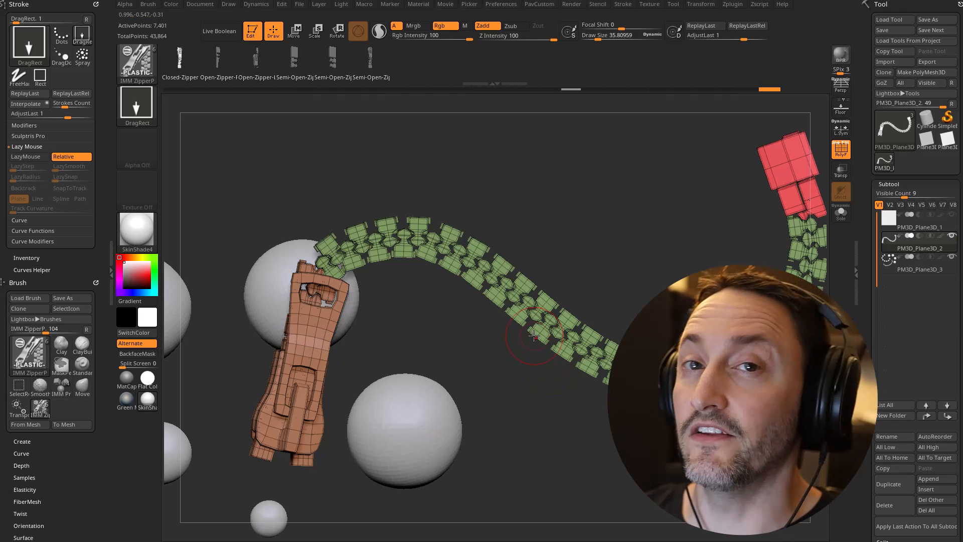
Reduce the draw size to about 9.7 and bring up the Repeat To Similar Parts options for the zipper.
mouse_move(617, 233)
left_mouse_down("alt")
mouse_move(578, 230)
mouse_move(593, 224)
mouse_move(611, 287)
left_mouse_up("alt")
key("s")
left_click(594, 224)
left_click_drag(757, 251, 685, 112)
left_click_drag(451, 283, 553, 245)
left_click_drag(866, 286, 862, 148)
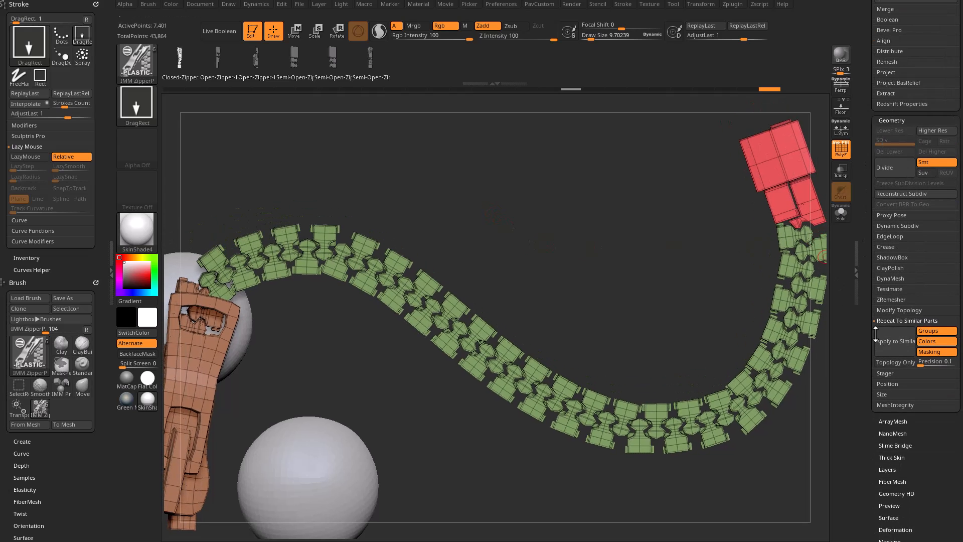
left_click_drag(704, 288, 657, 257, "alt")
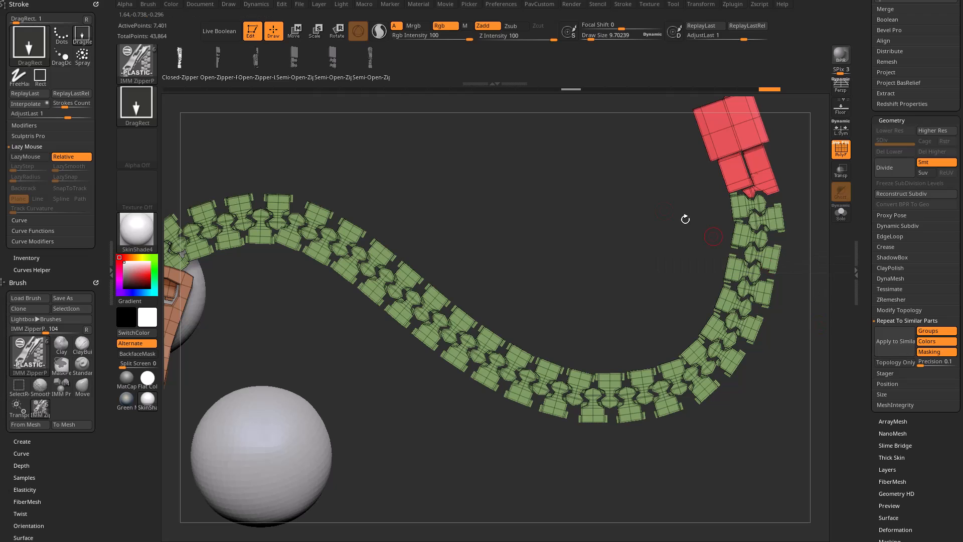
key("ctrl")
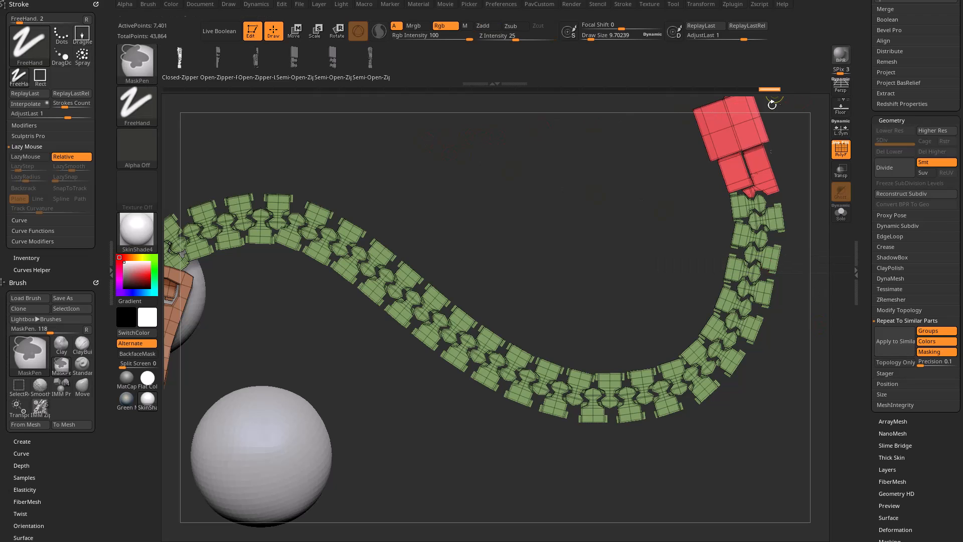
left_click_drag(458, 191, 499, 221, "alt")
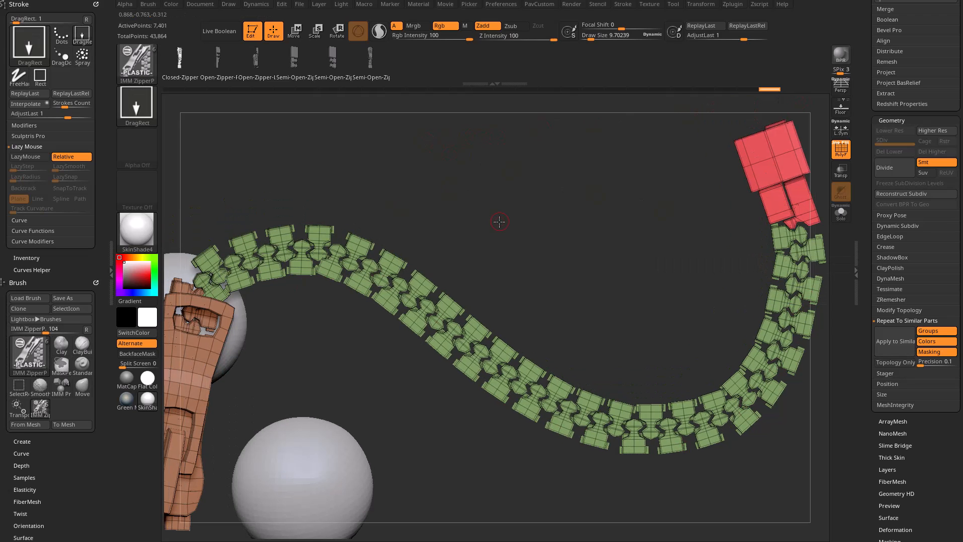
Try pulling one zipper tooth outward with the Move brush and applying the shape to all similar parts, and undo it.
left_click_drag(490, 330, 507, 211)
key("s")
left_click_drag(495, 295, 499, 294)
key("b")
key("m")
key("v")
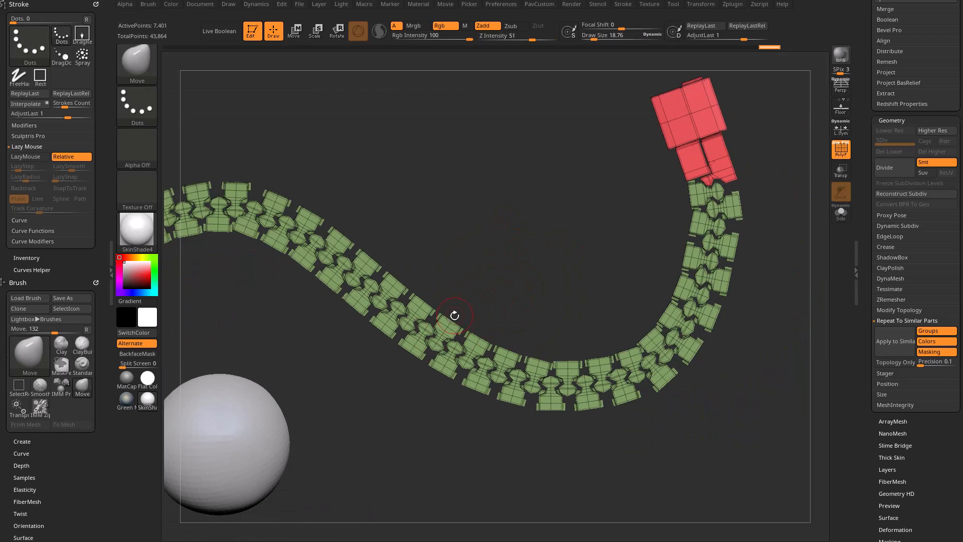
mouse_move(450, 320)
left_mouse_down()
mouse_move(474, 278)
mouse_move(468, 291)
left_mouse_up()
left_click(893, 341)
left_click_drag(710, 453, 716, 289)
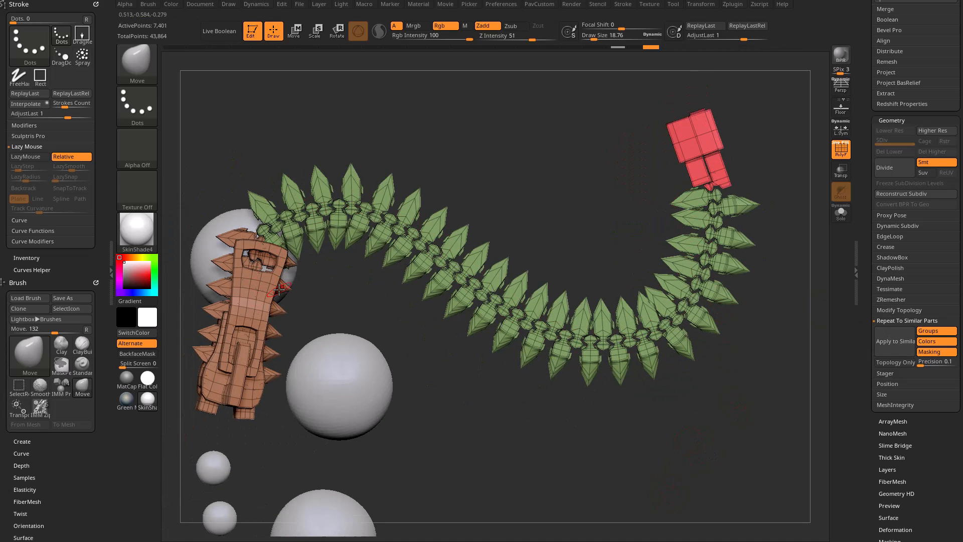
left_click_drag(350, 176, 357, 199, "alt")
mouse_move(513, 205)
left_mouse_down("alt")
mouse_move(485, 205)
mouse_move(565, 221)
mouse_move(549, 283)
mouse_move(537, 268)
left_mouse_up("alt")
key("ctrl+z")
Mark the outer polygons of one zipper tooth as a temporary polygroup with the ZModeler brush at a draw size of about 1.7.
key("s")
mouse_move(584, 223)
left_mouse_down()
mouse_move(547, 221)
mouse_move(576, 217)
mouse_move(585, 239)
mouse_move(570, 236)
mouse_move(594, 254)
mouse_move(582, 242)
left_mouse_up()
key("b")
key("z")
key("m")
left_click_drag(523, 315, 509, 338, "alt")
left_click(531, 347, "alt")
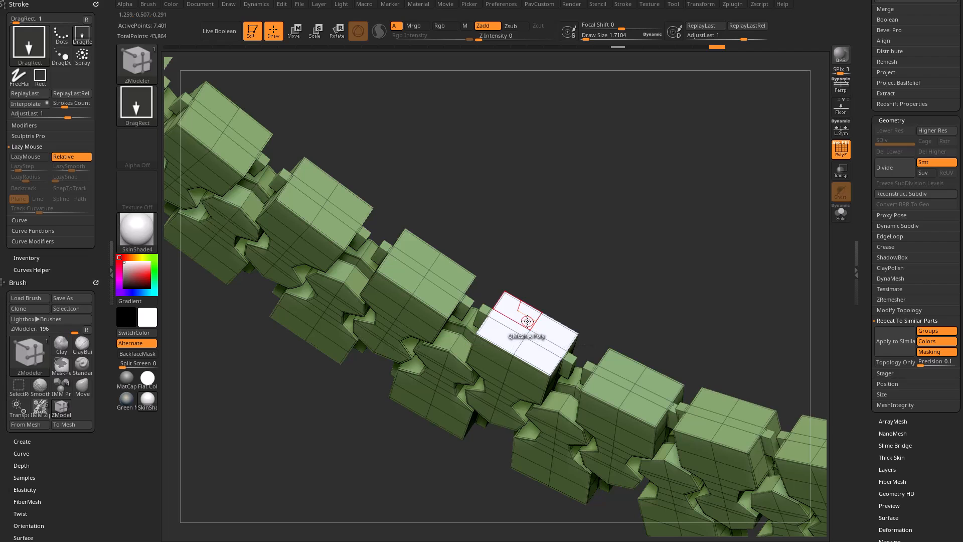
Switch to the browser, look through the YouTube channel's ZBrush playlists, and return to ZBrush.
left_click_drag(502, 541, 337, 76)
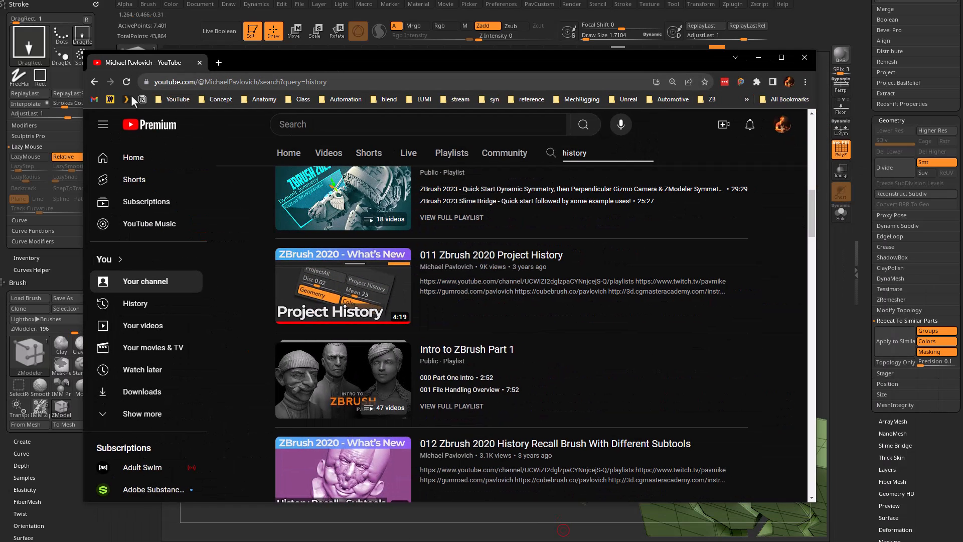
left_click(100, 83)
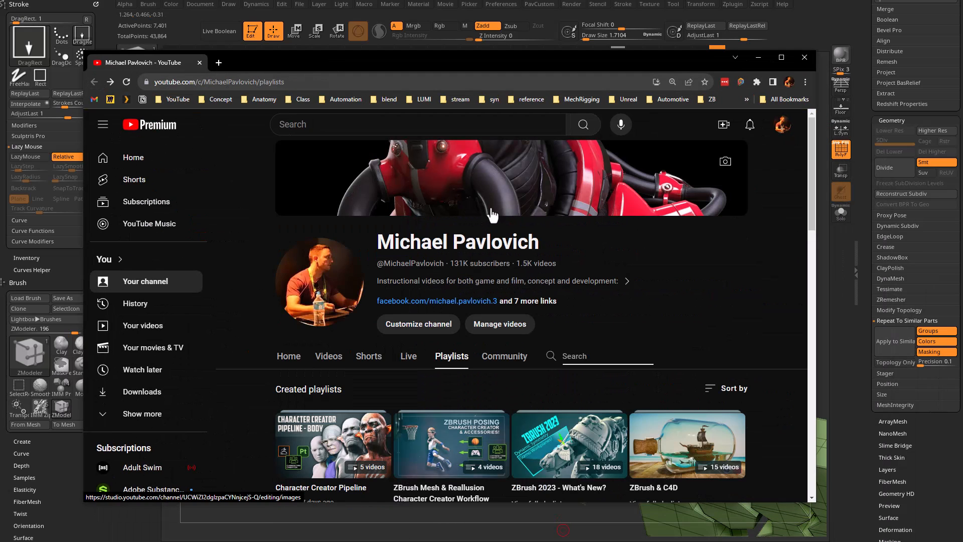
scroll(592, 381, "down", 3)
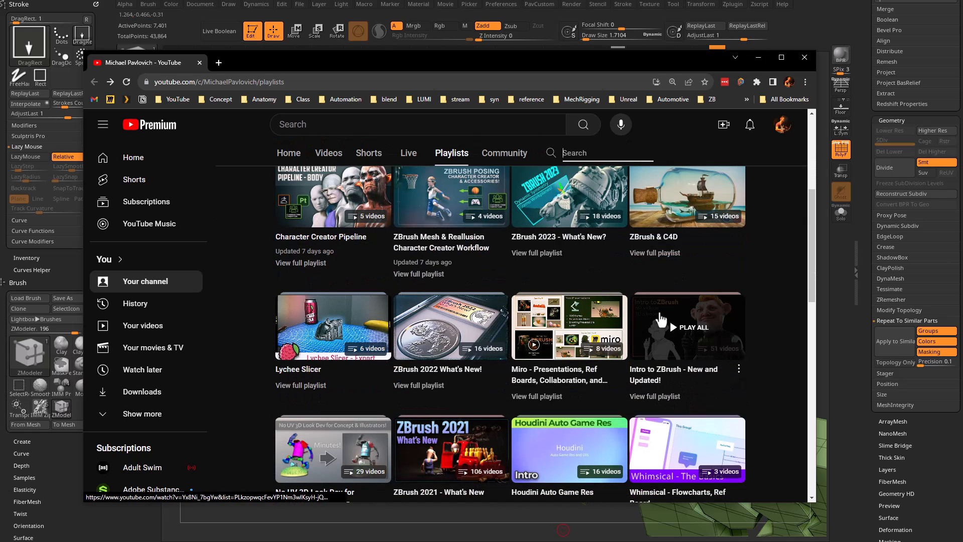
left_click_drag(590, 59, 502, 541)
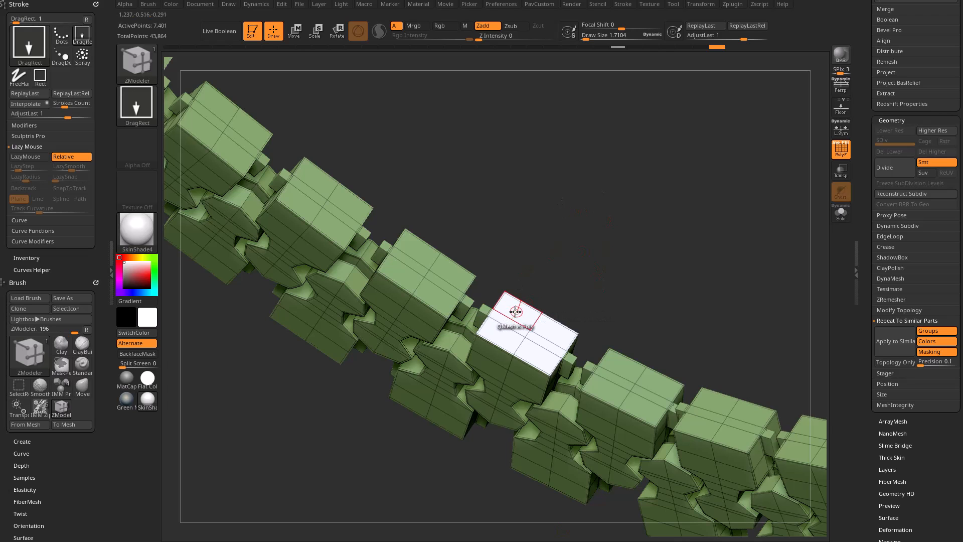
Inset the tooth's marked polygons with the ZModeler Inset action, using Polygroup All and the Legacy modifier.
key("space")
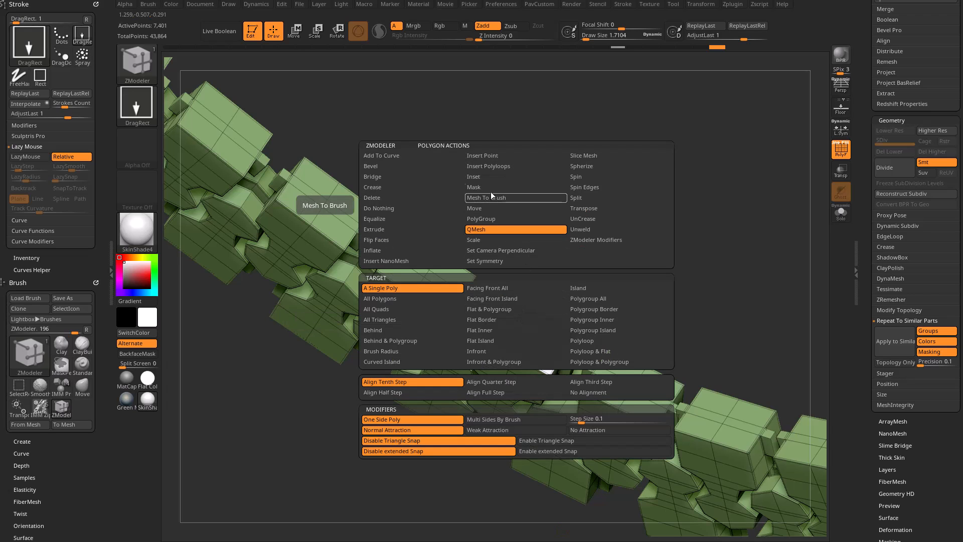
left_click(489, 176)
left_click(585, 299)
left_click(587, 410)
left_click_drag(528, 315, 522, 319)
Raise the inset area of the tooth outward with QMesh targeting Polygroup All.
key("space")
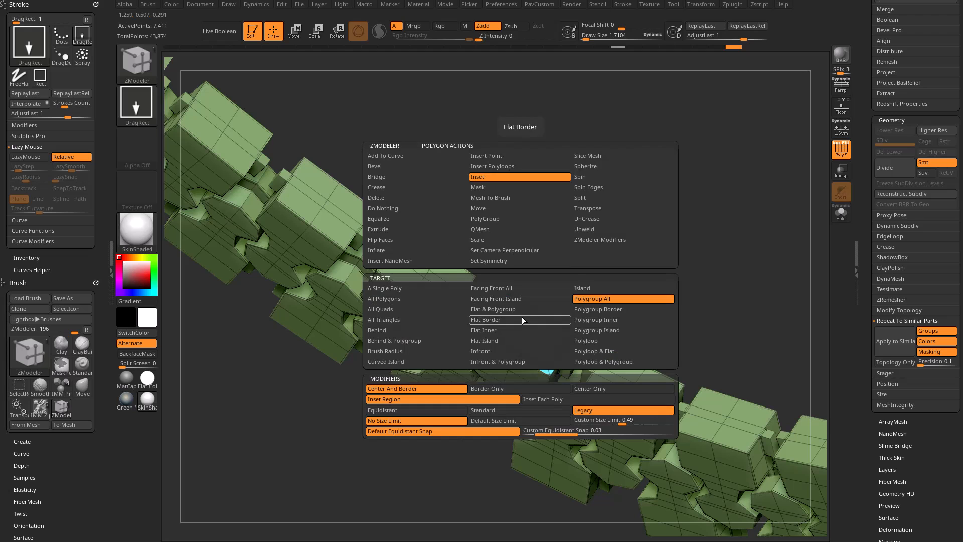
left_click(497, 230)
left_click(576, 298)
left_click_drag(532, 320, 533, 293)
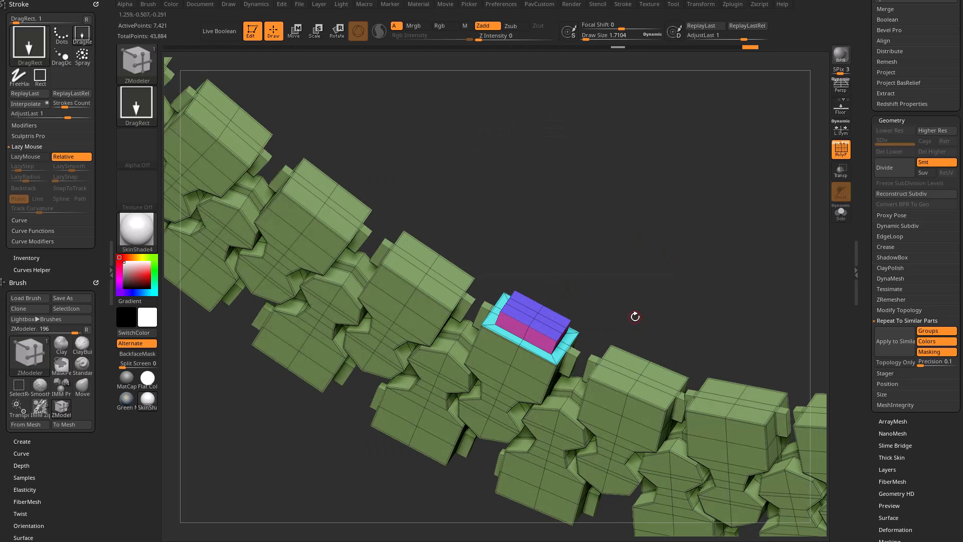
Apply the inset and raised tooth block to all similar parts with Groups, Colors and Masking on.
left_click(894, 343)
right_click_drag(622, 280, 587, 203, "ctrl")
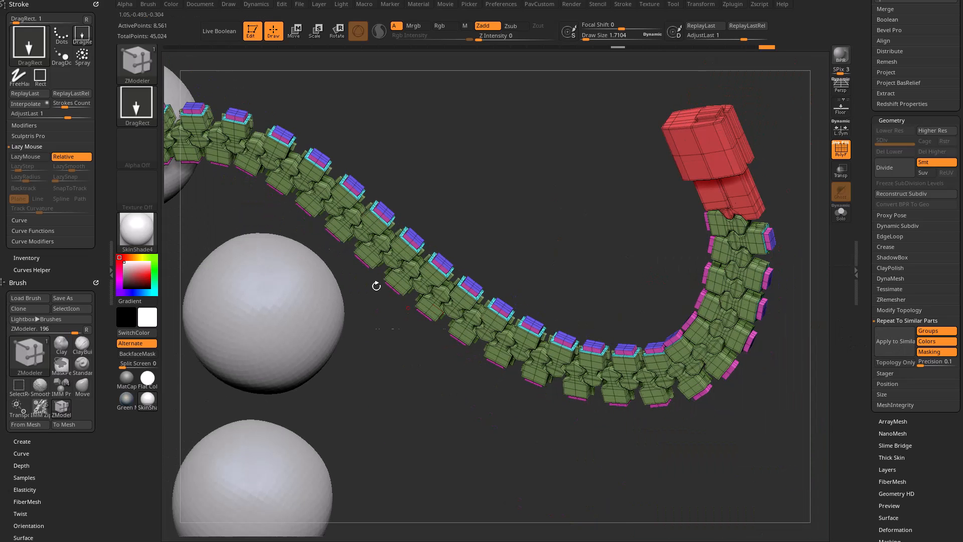
right_click_drag(537, 221, 617, 240, "ctrl")
Undo the repeat, turn Groups off, and reapply the edited tooth to all similar parts.
key("ctrl+z")
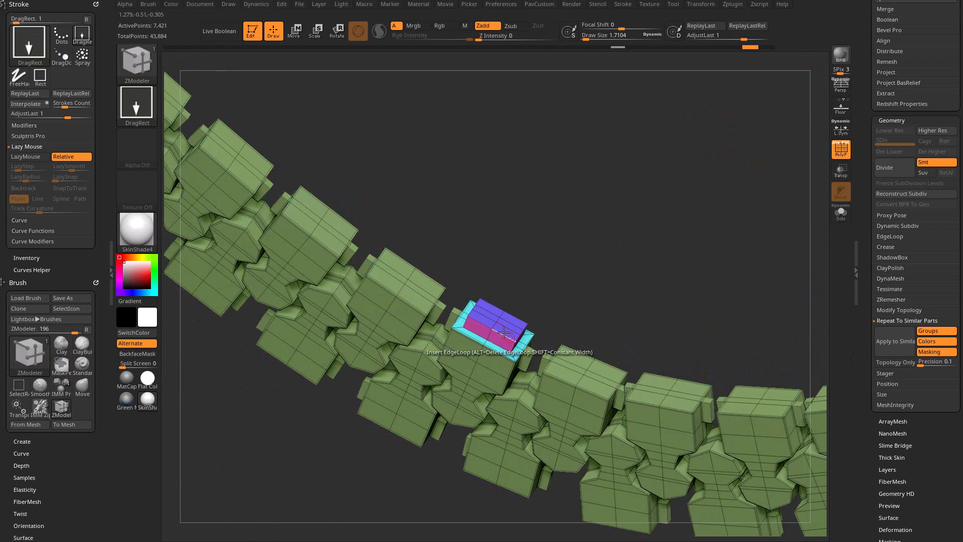
left_click(936, 330)
left_click(882, 364)
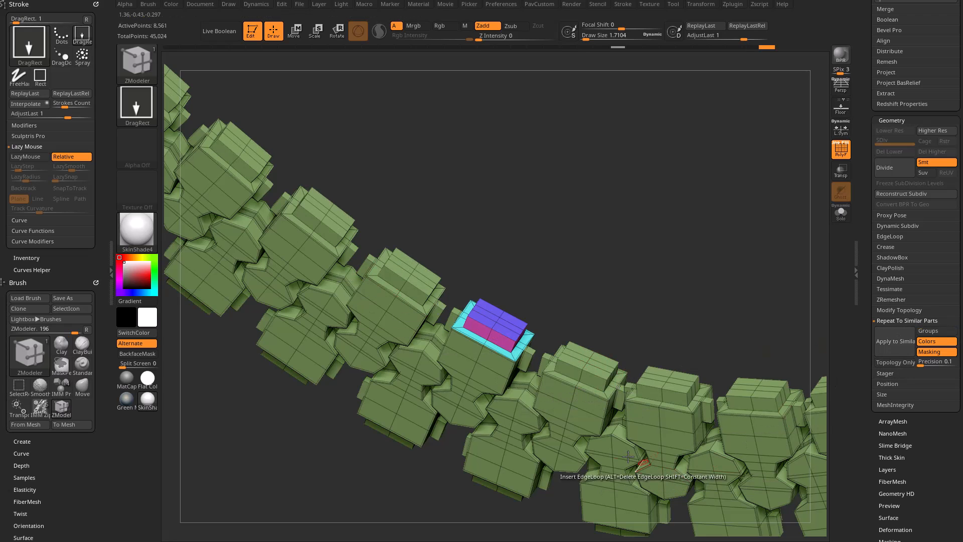
left_click_drag(605, 281, 557, 334)
left_click_drag(657, 311, 591, 368, "alt")
left_click_drag(589, 346, 578, 286)
Undo the ungrouped repeat, turn Groups on, and reapply the edited tooth with its polygroups to all similar parts.
key("ctrl+z")
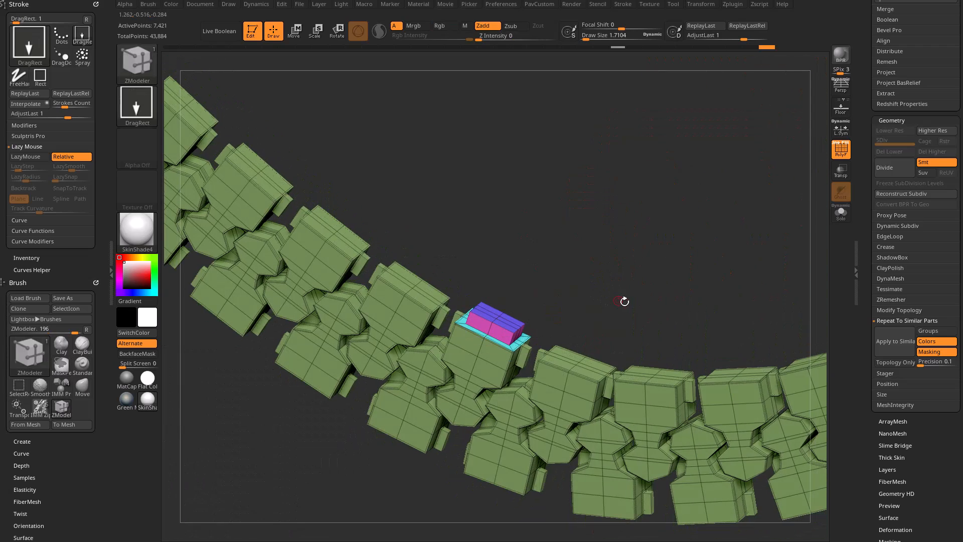
left_click(928, 330)
left_click(895, 341)
left_click_drag(594, 205, 533, 223, "alt")
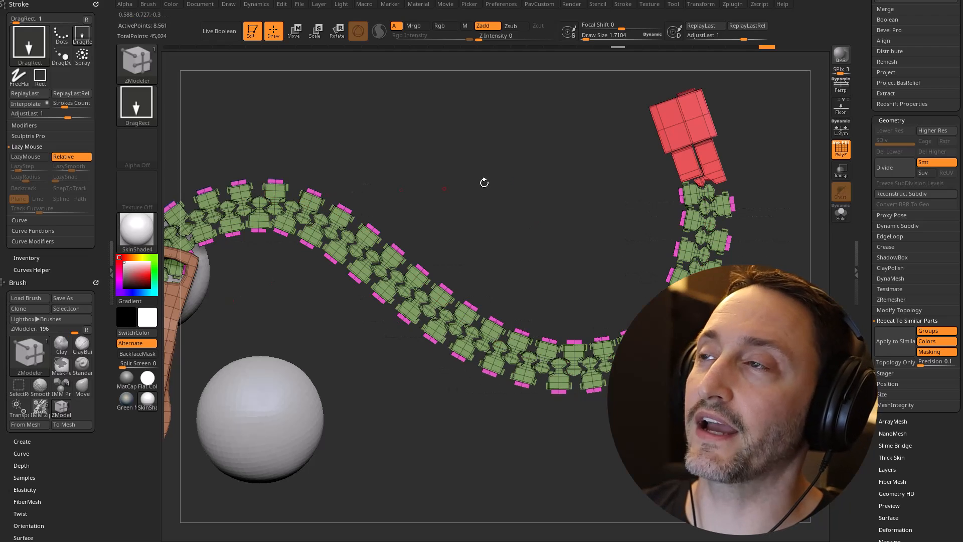
left_click_drag(445, 187, 501, 238)
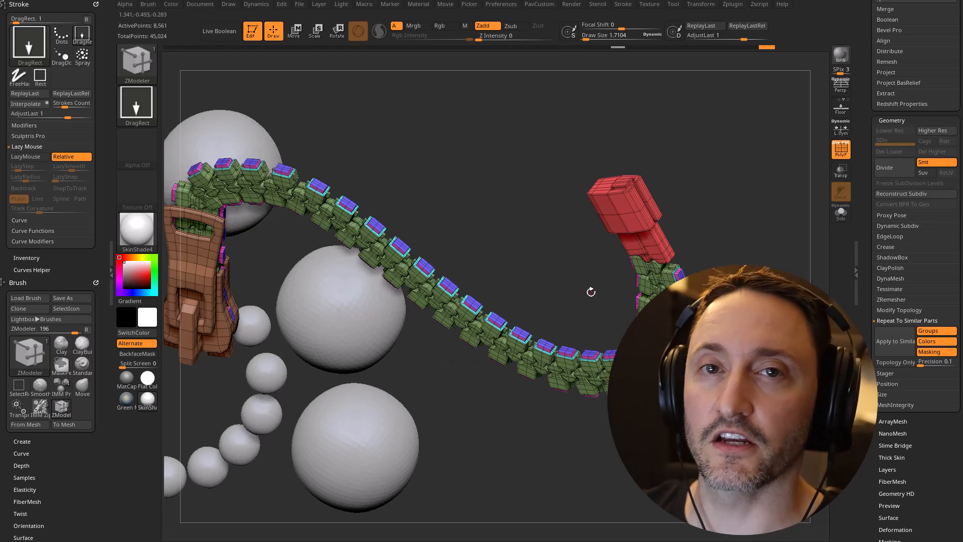
left_click_drag(590, 292, 519, 175)
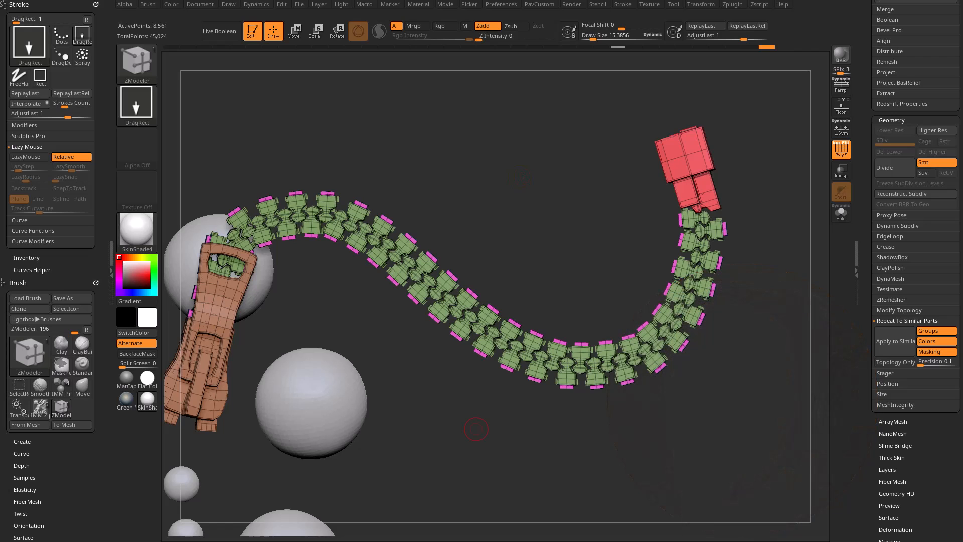
Mask one whole zipper tooth using the MaskPen and Grow All, and invert the mask so only that tooth stays editable.
right_click_drag(549, 217, 557, 254, "ctrl")
right_click_drag(513, 217, 520, 197, "alt")
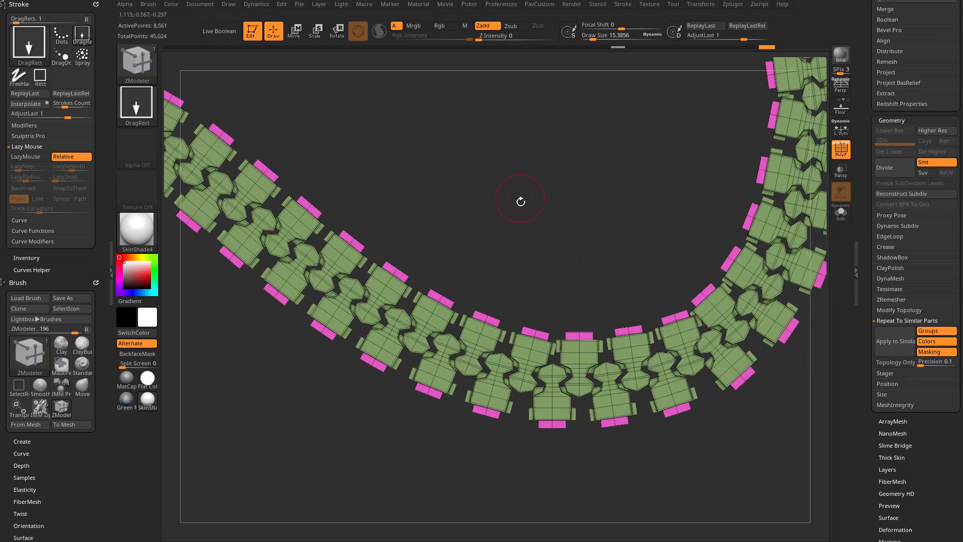
scroll(865, 261, "down", 5)
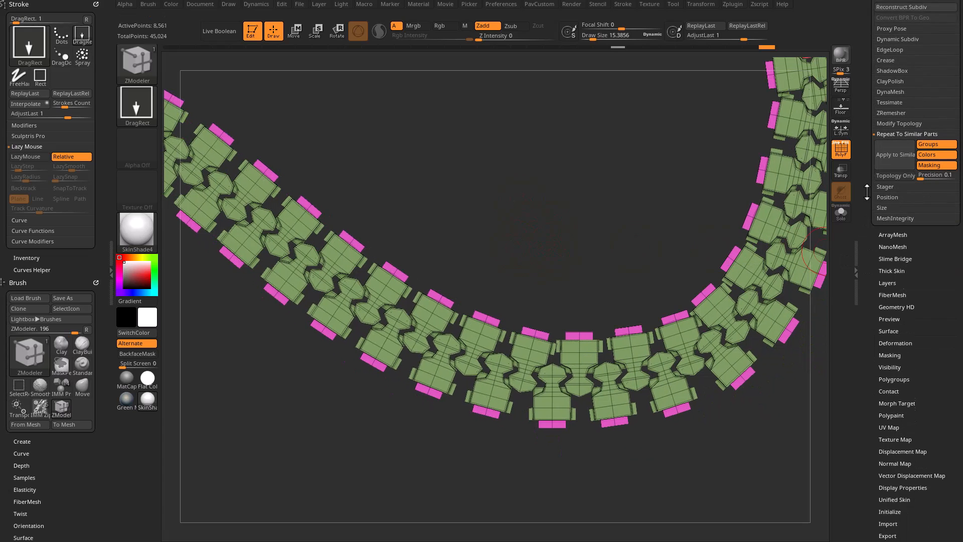
left_click(886, 327)
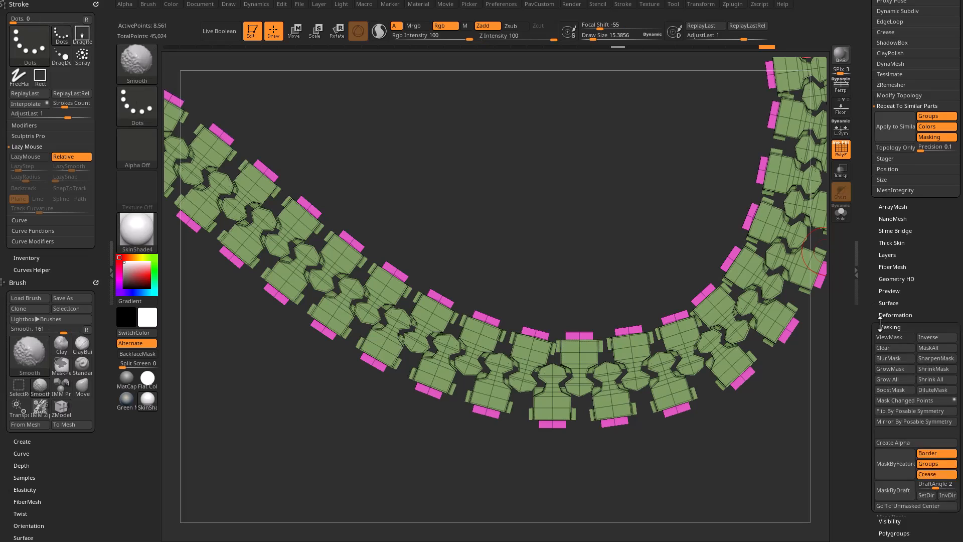
scroll(866, 307, "down", 3)
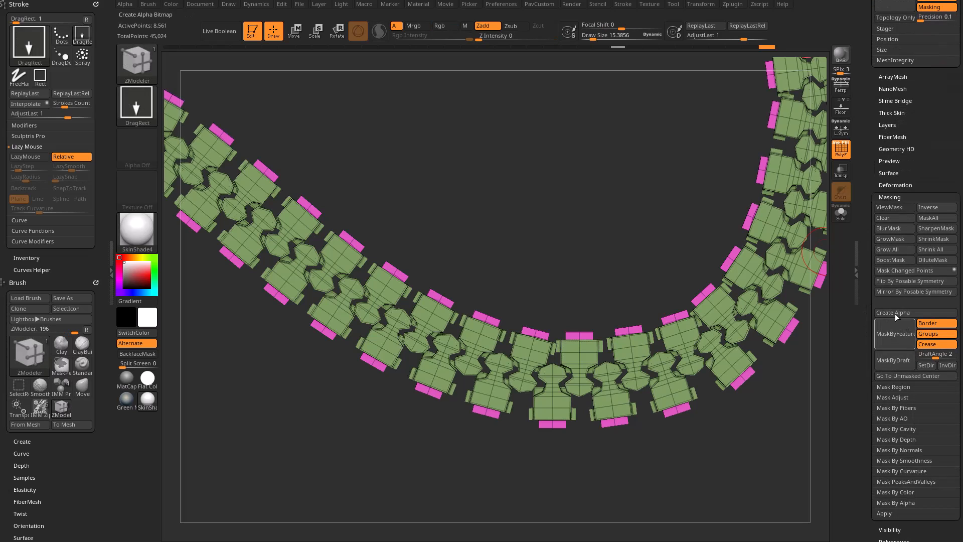
key("ctrl")
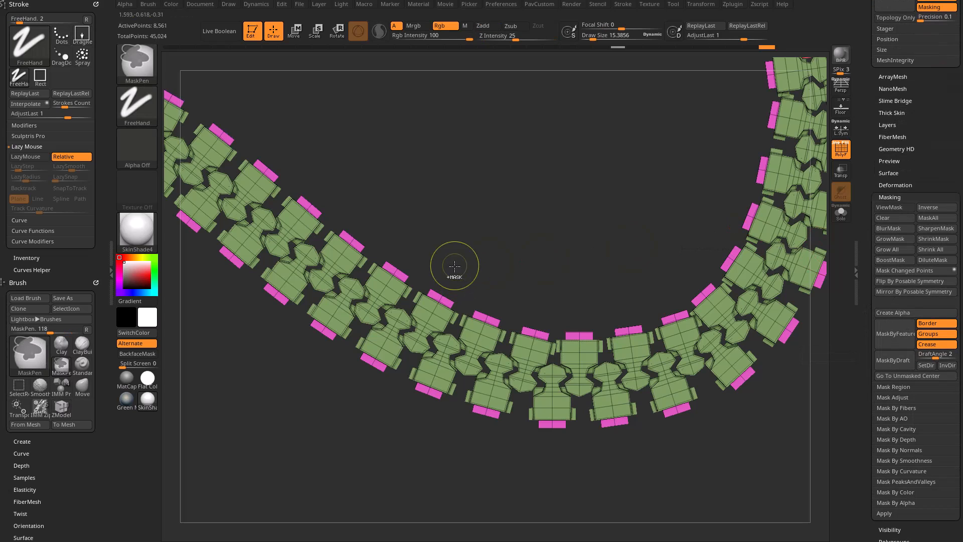
left_click(429, 299, "ctrl")
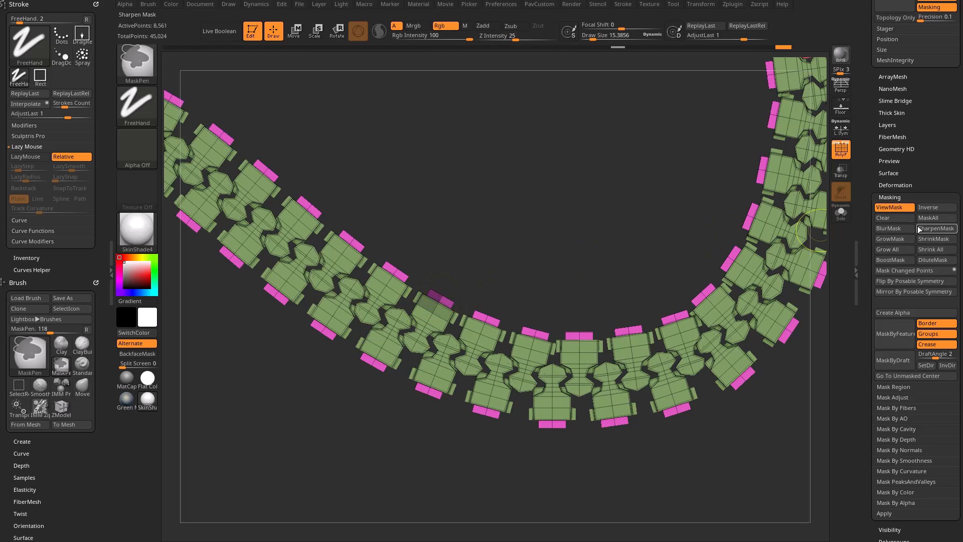
left_click(886, 249)
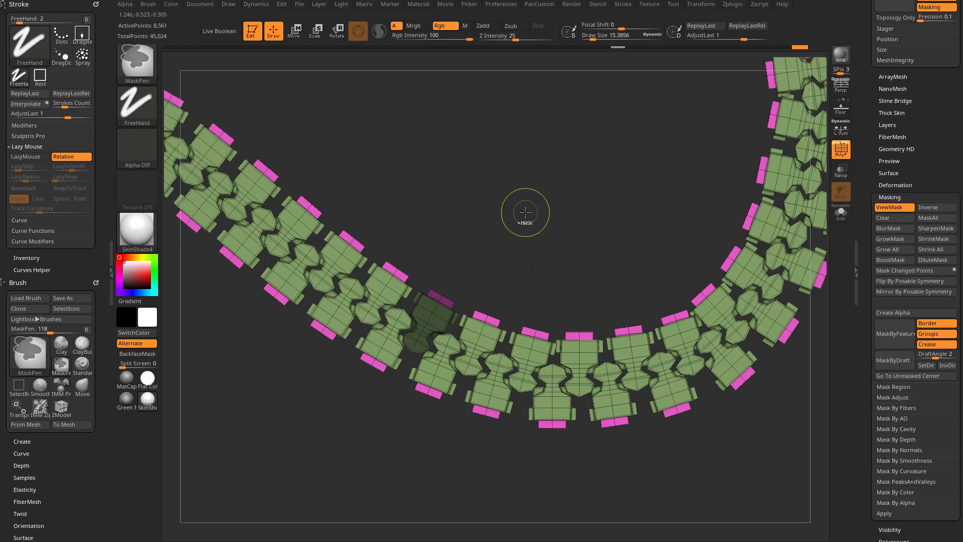
left_click(551, 247, "ctrl")
Activate the Move gizmo and center it on the unmasked zipper tooth.
left_click_drag(546, 245, 498, 151, "alt")
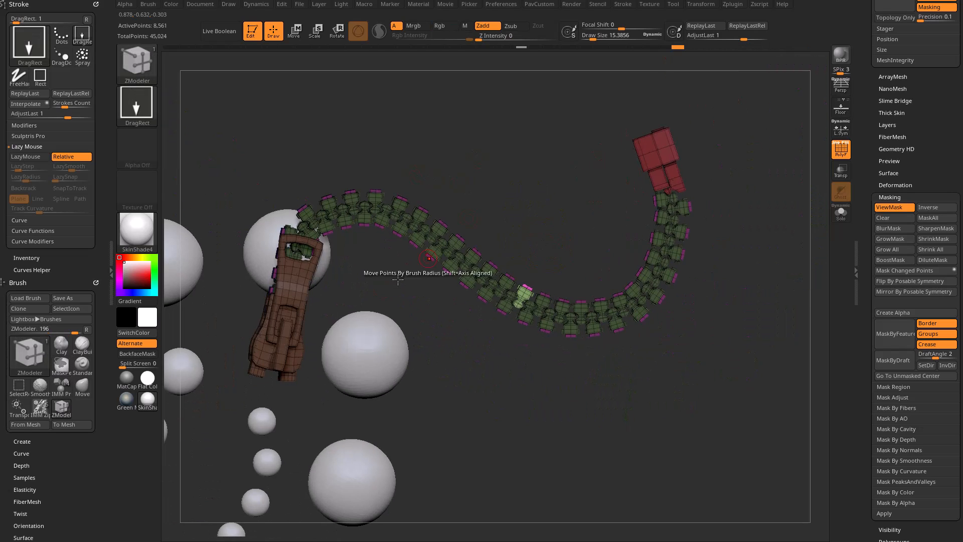
left_click_drag(588, 286, 569, 260, "alt")
mouse_move(522, 219)
left_mouse_down("alt")
mouse_move(576, 277)
mouse_move(598, 237)
left_mouse_up("alt")
left_click(679, 47, "ctrl")
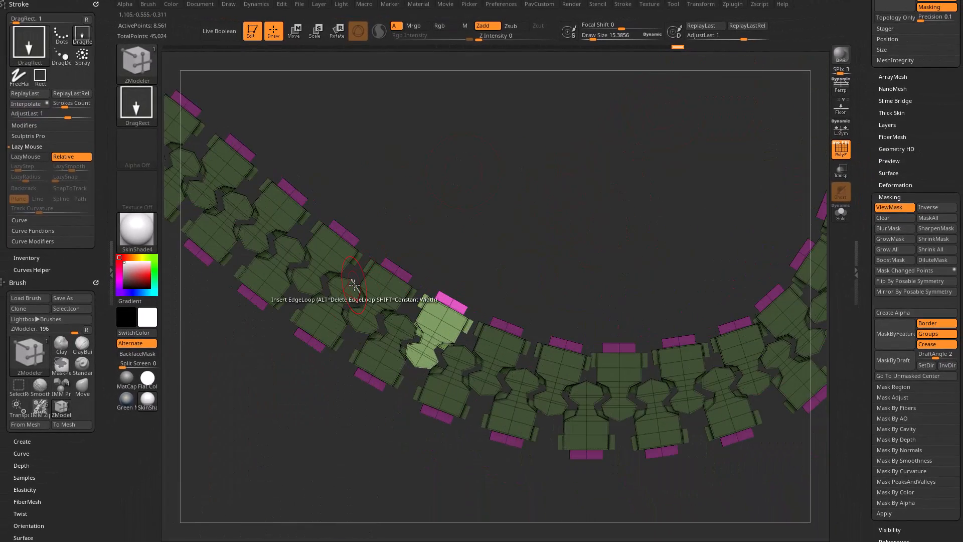
left_click_drag(504, 205, 522, 216, "alt")
key("w")
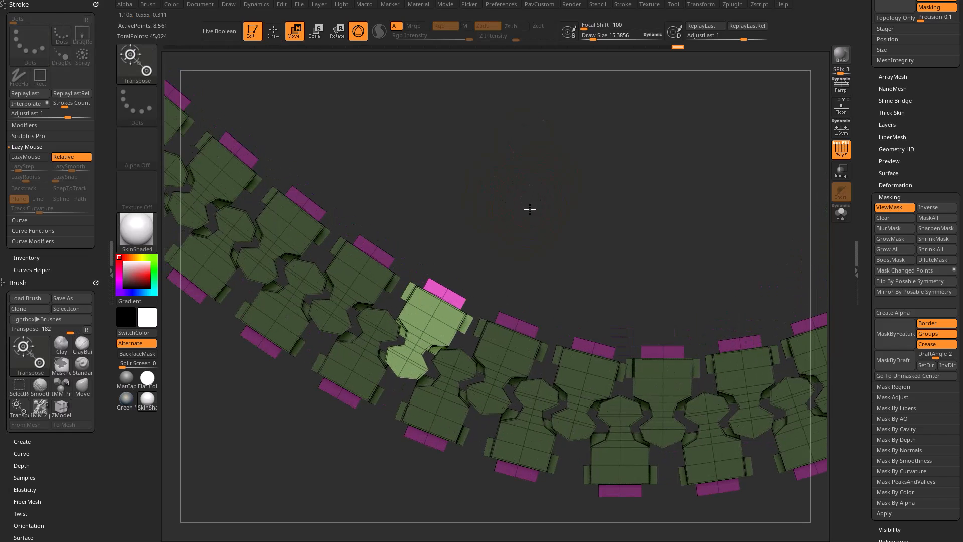
left_click_drag(601, 243, 445, 140, "alt")
left_click_drag(533, 200, 346, 486, "alt")
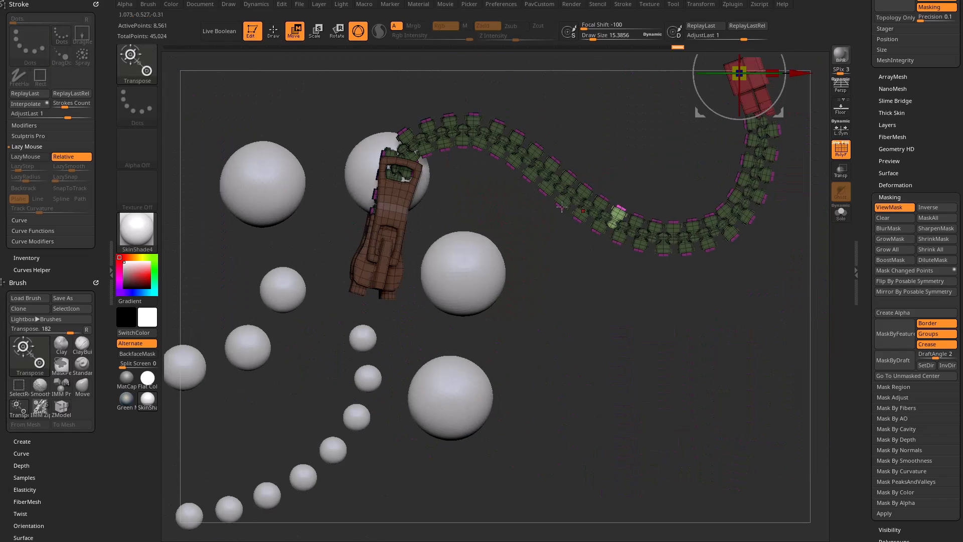
left_click_drag(566, 102, 372, 296, "alt")
left_click_drag(516, 276, 464, 282, "alt")
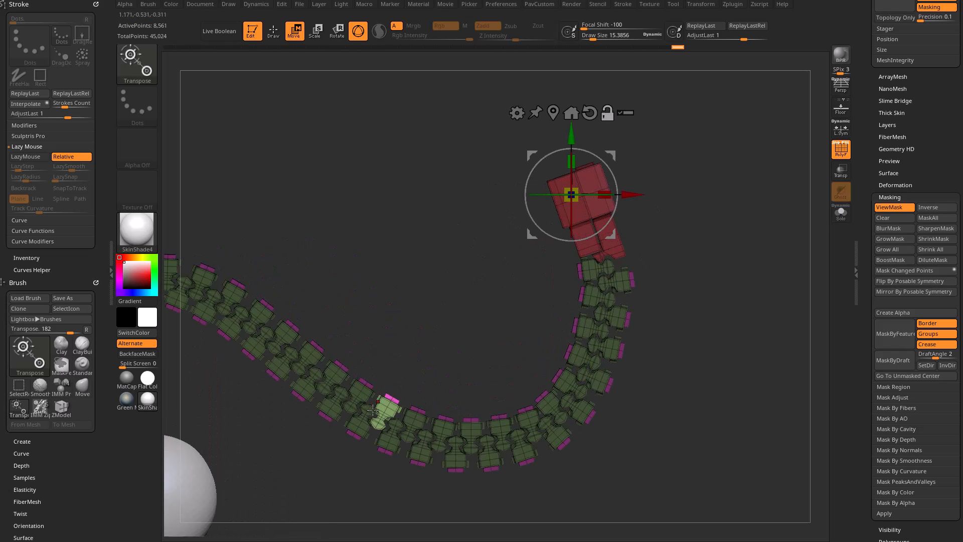
left_click(553, 113)
left_click_drag(508, 309, 605, 347, "alt")
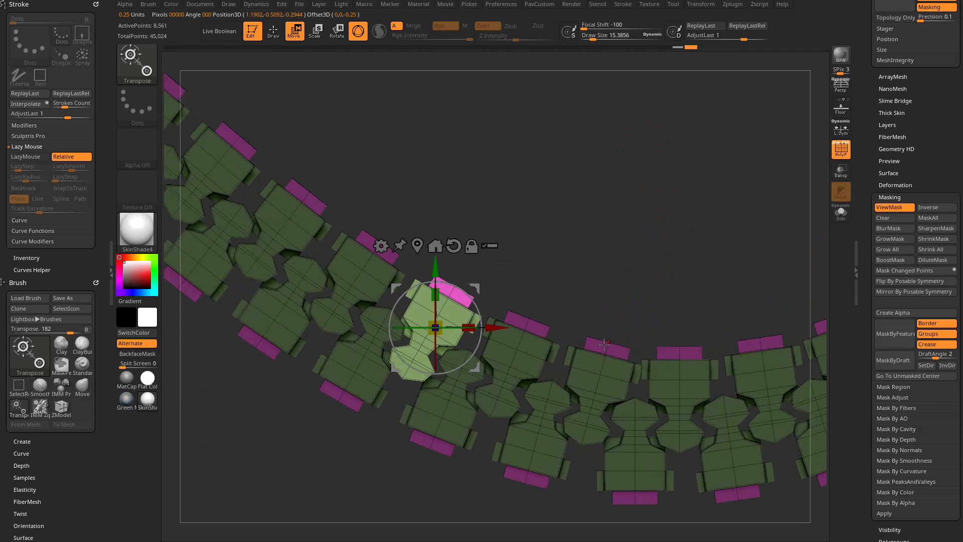
Rotate the gizmo's axes to match the angle of the unmasked tooth without turning the tooth itself.
left_click_drag(456, 286, 472, 306)
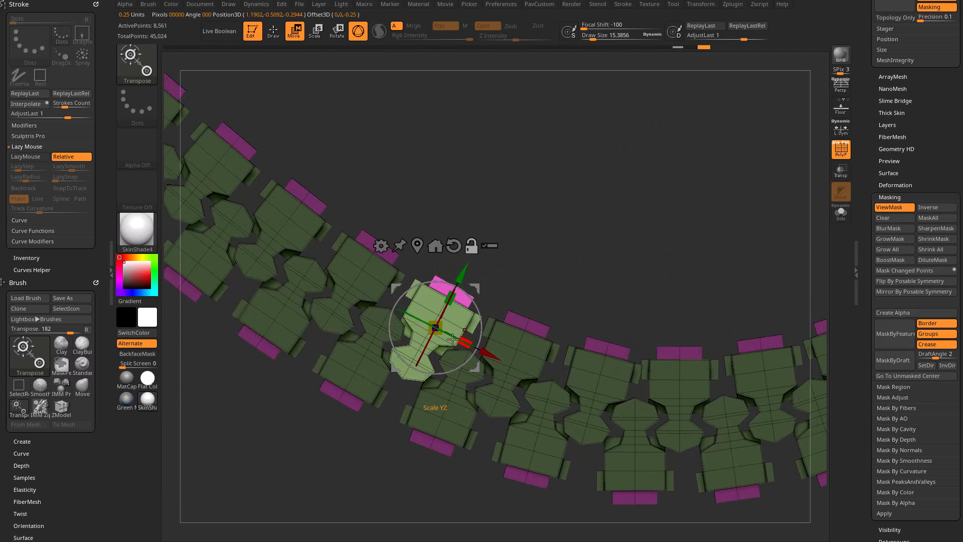
left_click_drag(487, 346, 484, 344)
left_click_drag(473, 306, 476, 310)
left_click_drag(534, 264, 556, 260)
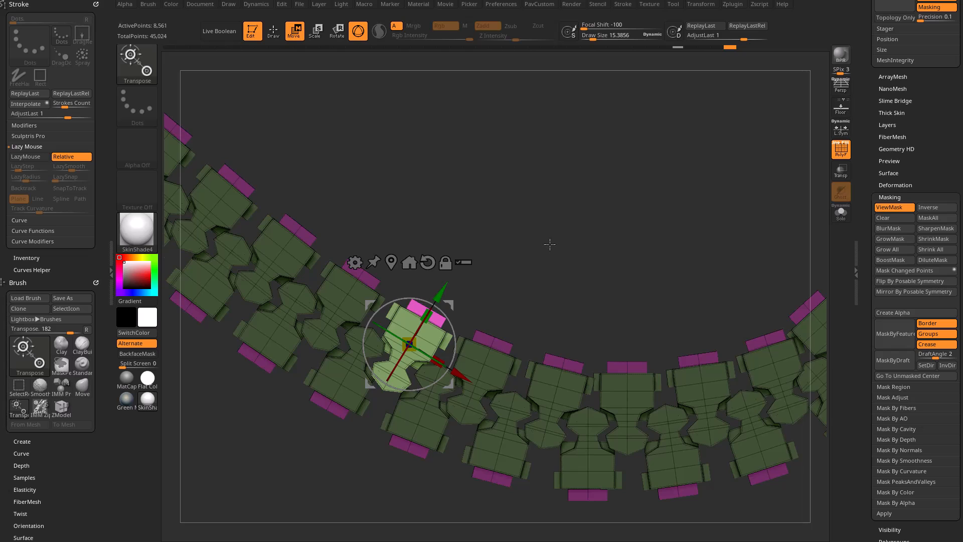
Replace the unmasked tooth with the Piston mesh from the IMM Ind. Parts brush and fit it into the tooth's place.
key("b")
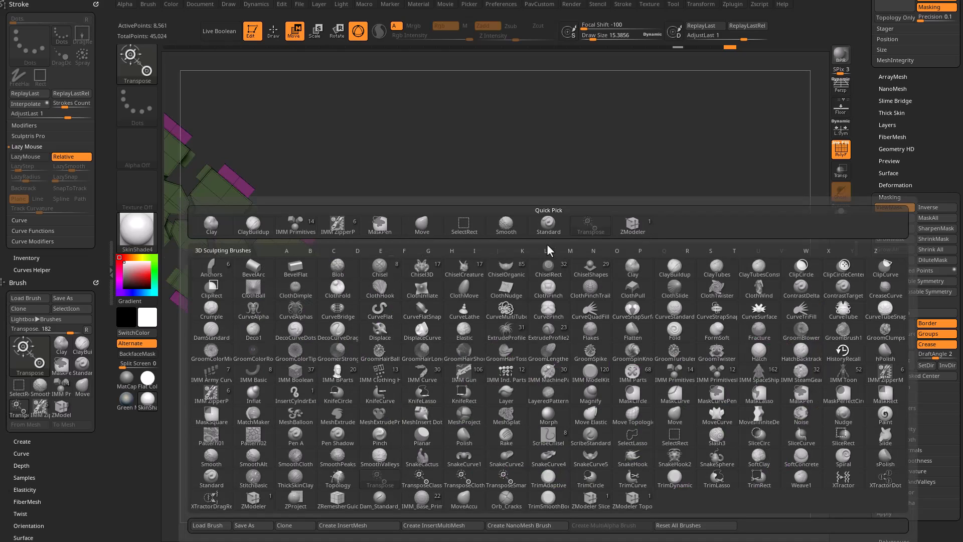
key("i")
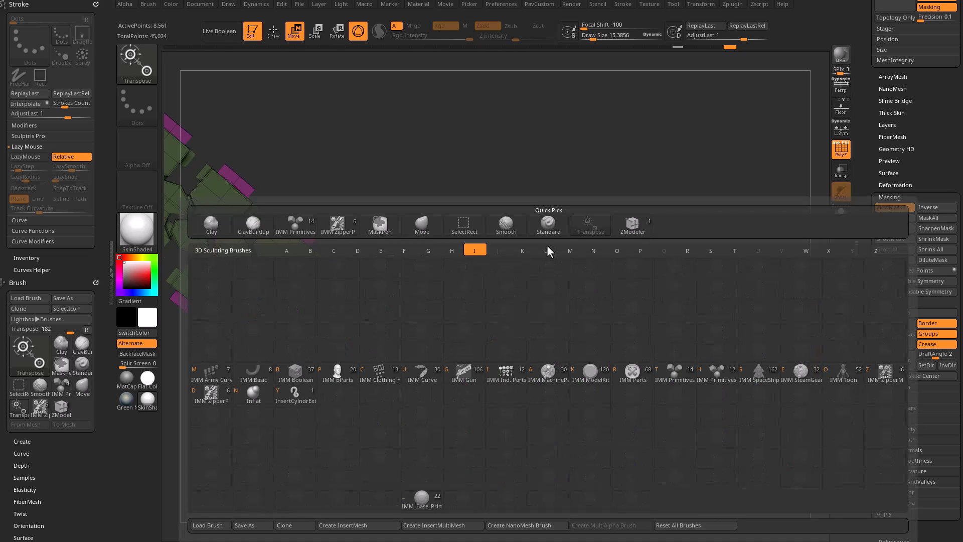
left_click(503, 373)
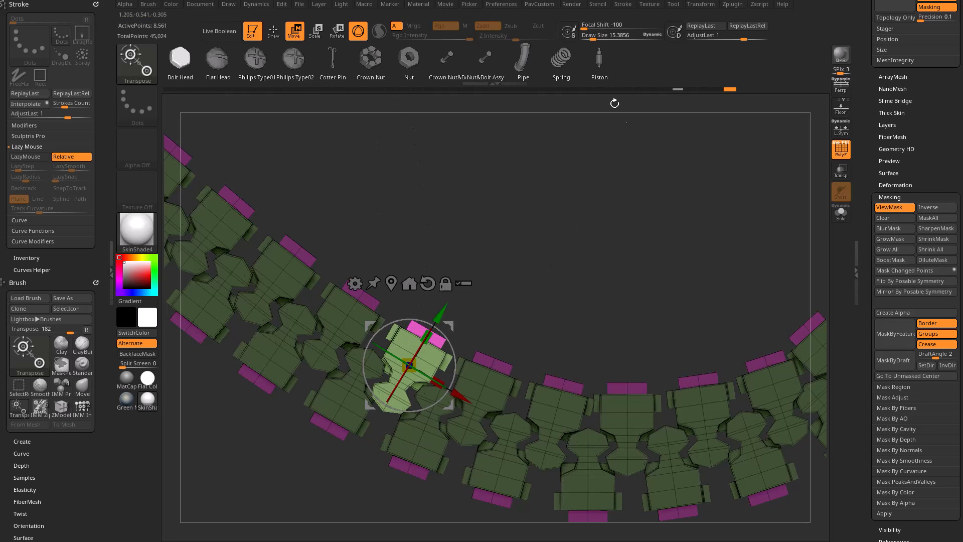
left_click(597, 75)
right_click_drag(589, 321, 505, 272, "alt")
right_click_drag(757, 323, 726, 225, "alt")
left_click_drag(541, 274, 417, 313)
right_click_drag(622, 135, 636, 261, "alt")
left_click_drag(491, 321, 453, 332)
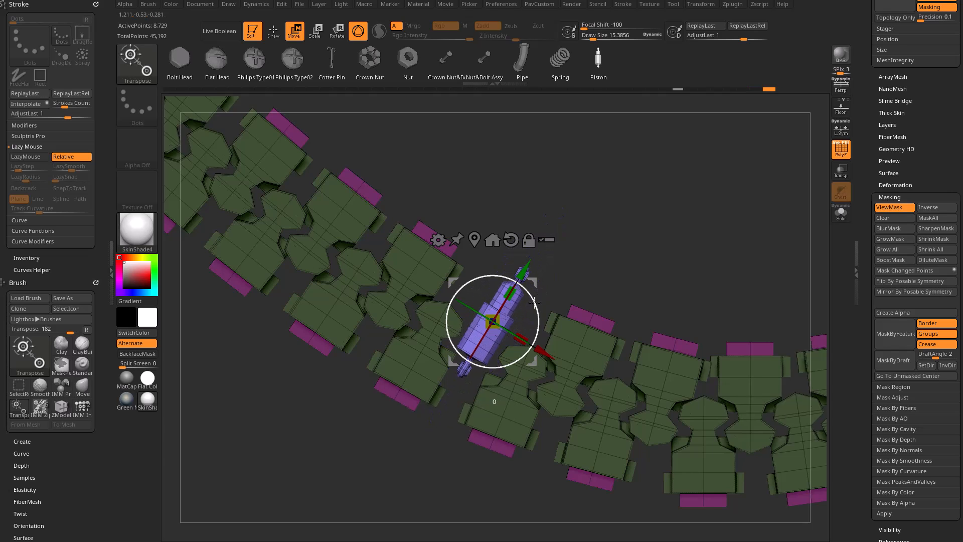
left_click_drag(538, 309, 536, 305)
right_click_drag(630, 228, 615, 255, "alt")
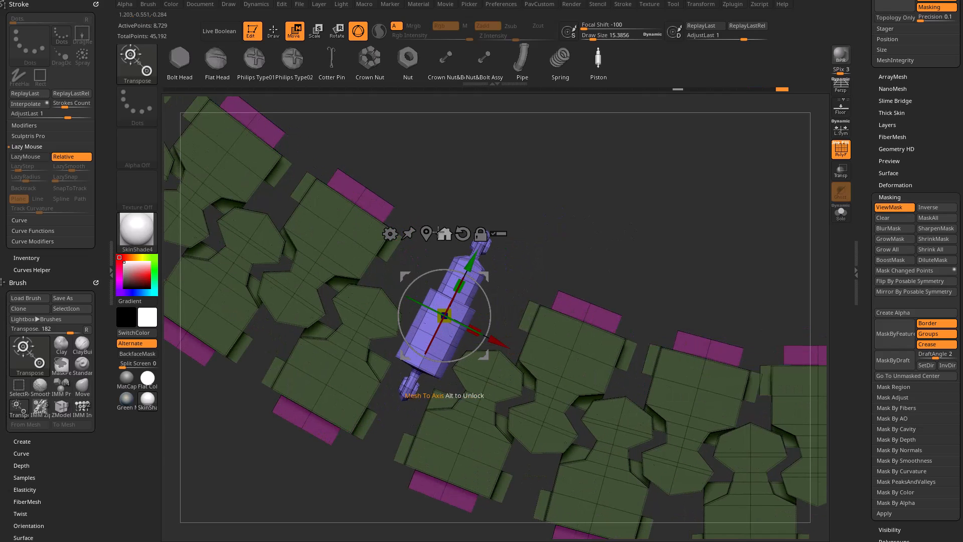
Deform the piston with a gizmo deformer so it widens toward its outer end, and return to Draw mode.
left_click(389, 234)
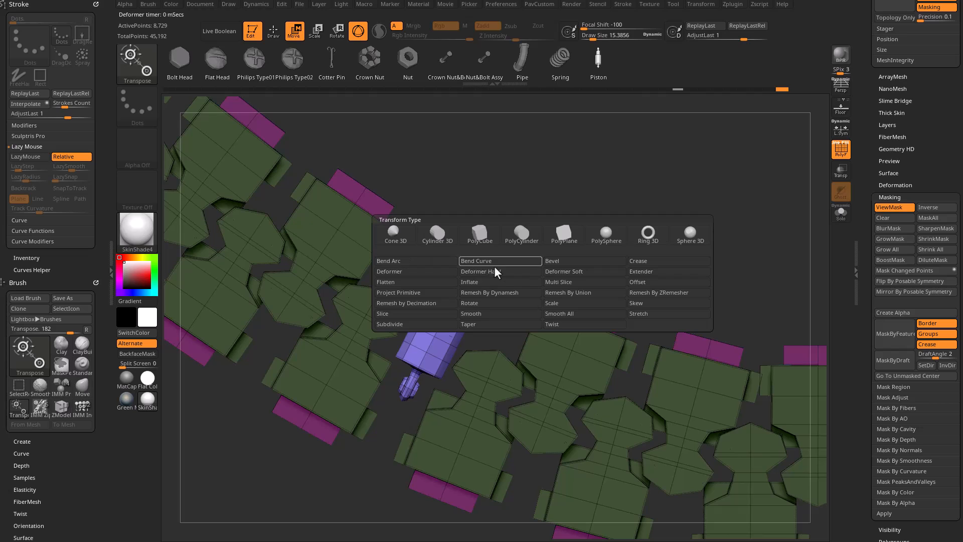
left_click(507, 315)
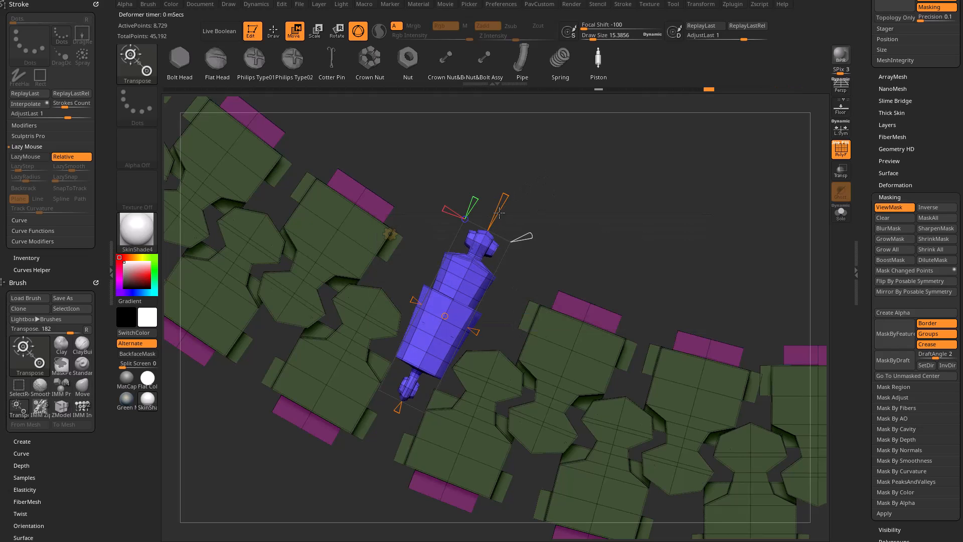
key("q")
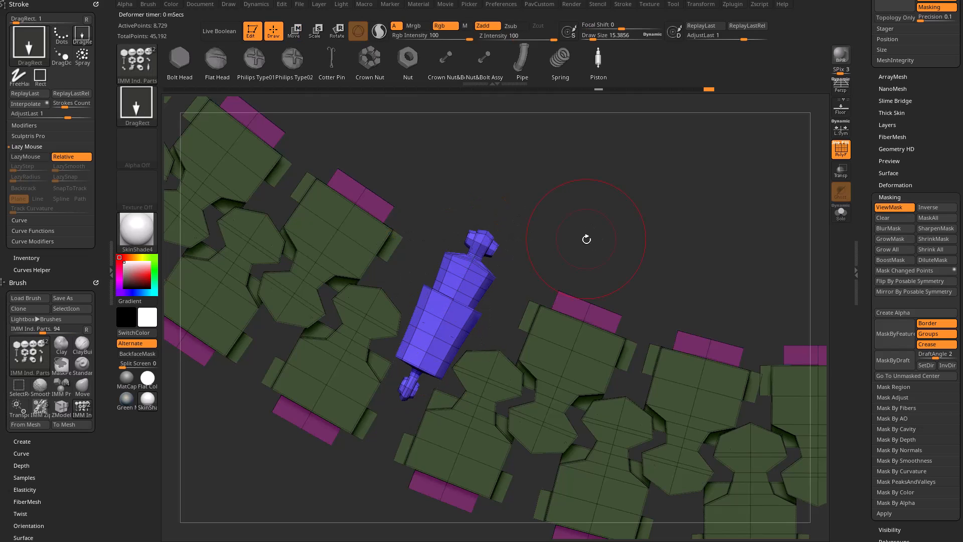
left_click_drag(621, 226, 582, 217)
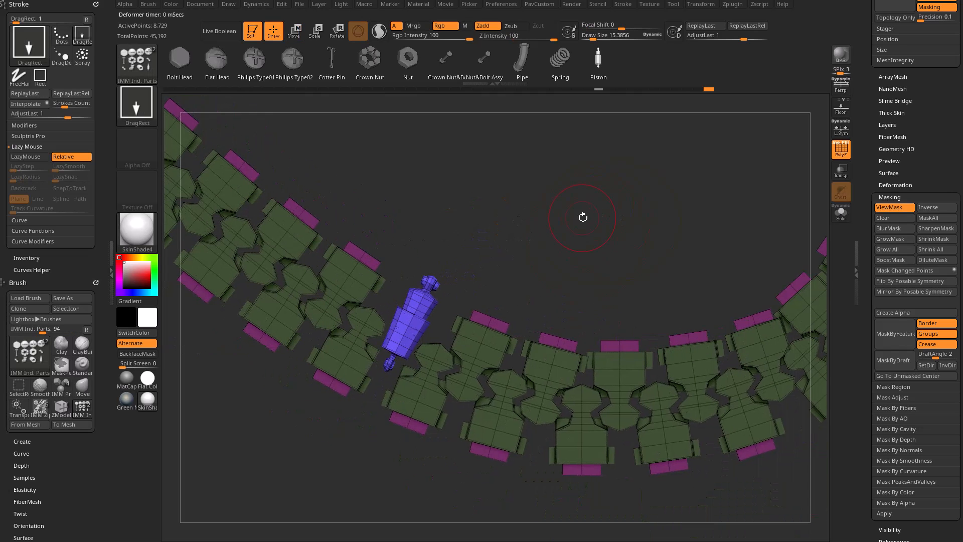
Clear the mask from the remaining zipper parts.
scroll(896, 338, "up", 5)
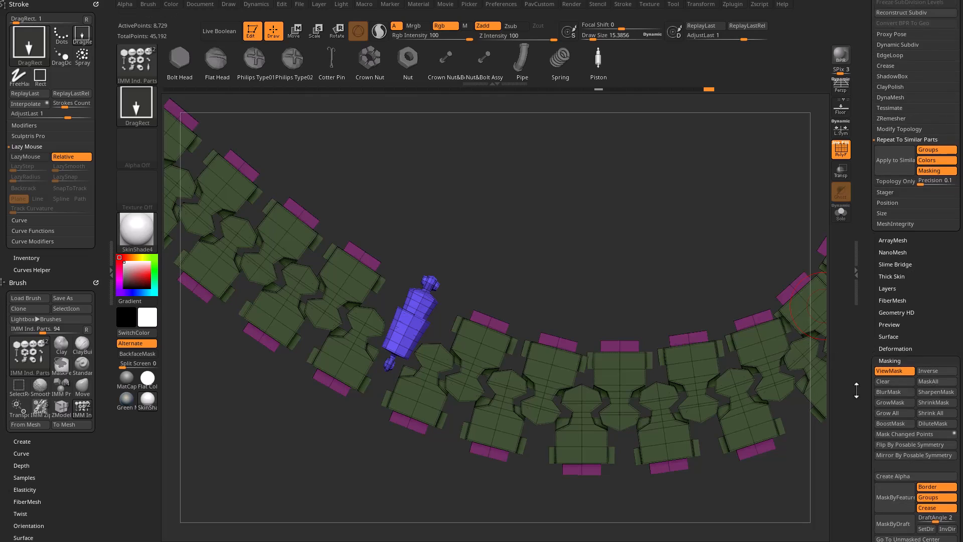
left_click(894, 215)
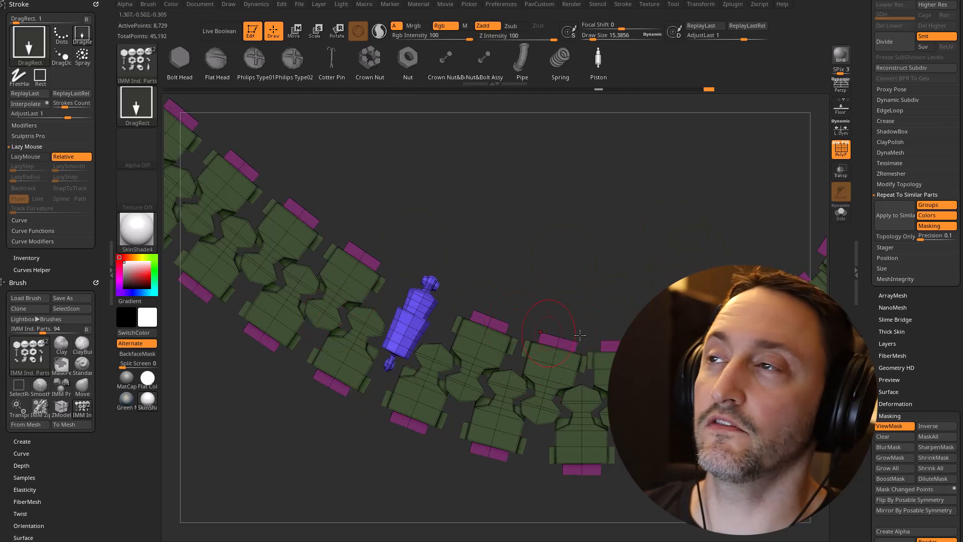
right_click_drag(626, 258, 540, 230, "ctrl")
right_click_drag(462, 248, 451, 329, "ctrl")
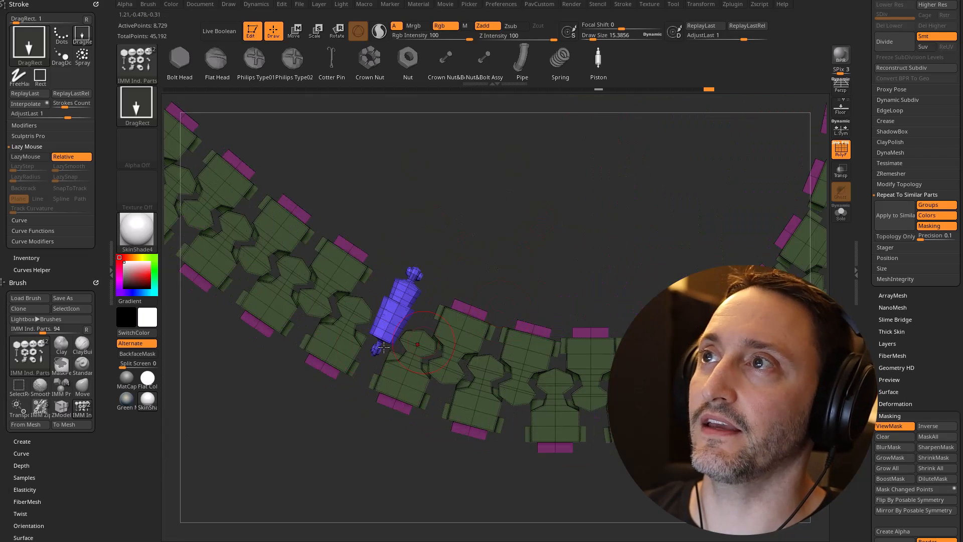
right_click_drag(555, 204, 538, 263, "ctrl")
left_click_drag(527, 228, 585, 289, "ctrl")
Apply the piston replacement to all similar parts with Groups, Colors and Masking on, and undo the repeat.
left_click(882, 225)
right_click_drag(567, 276, 455, 246, "ctrl")
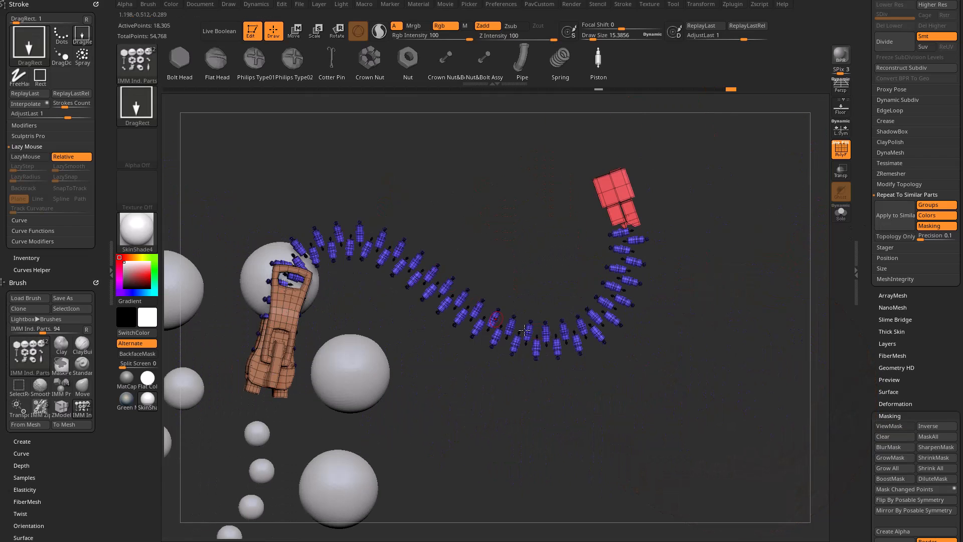
right_click_drag(768, 209, 661, 251, "ctrl")
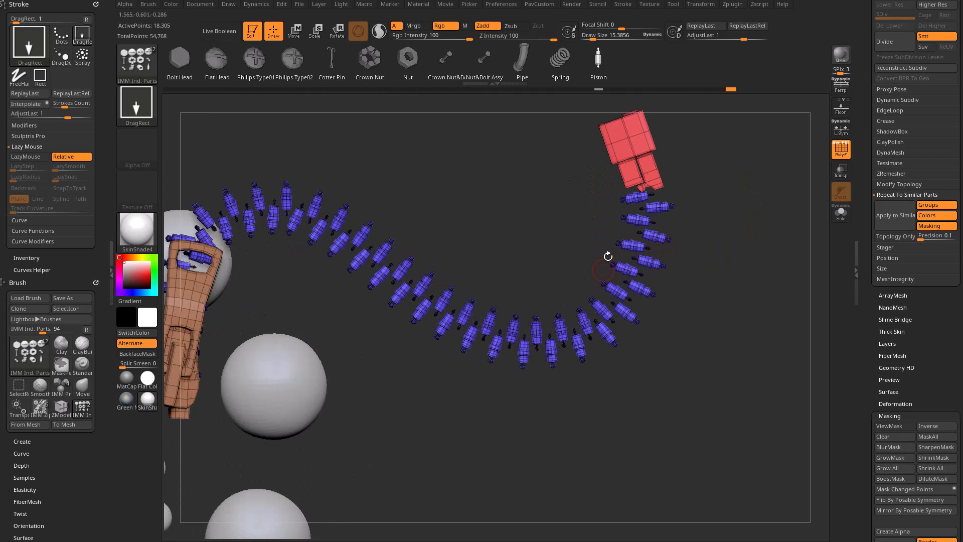
right_click_drag(445, 195, 554, 318, "alt")
right_click_drag(633, 244, 596, 249, "ctrl")
key("ctrl")
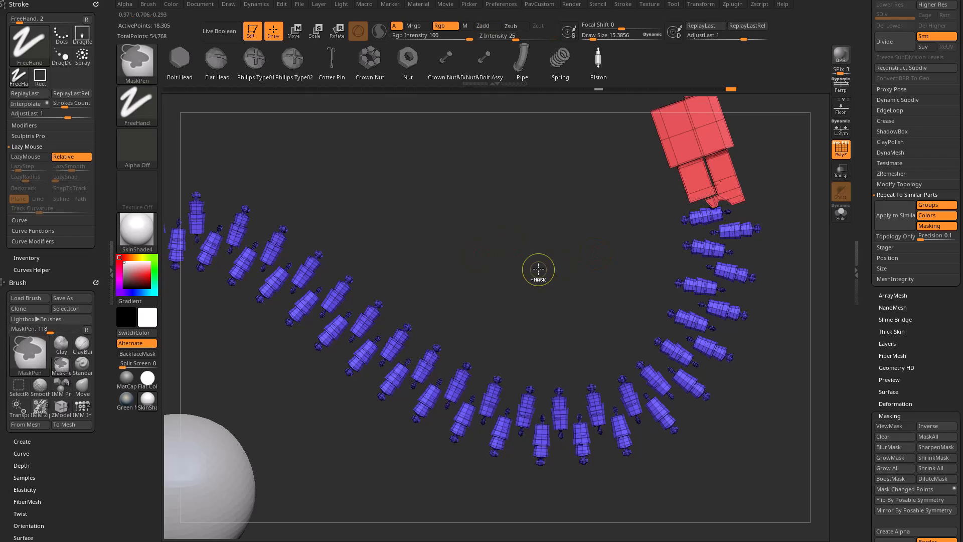
key("ctrl+z")
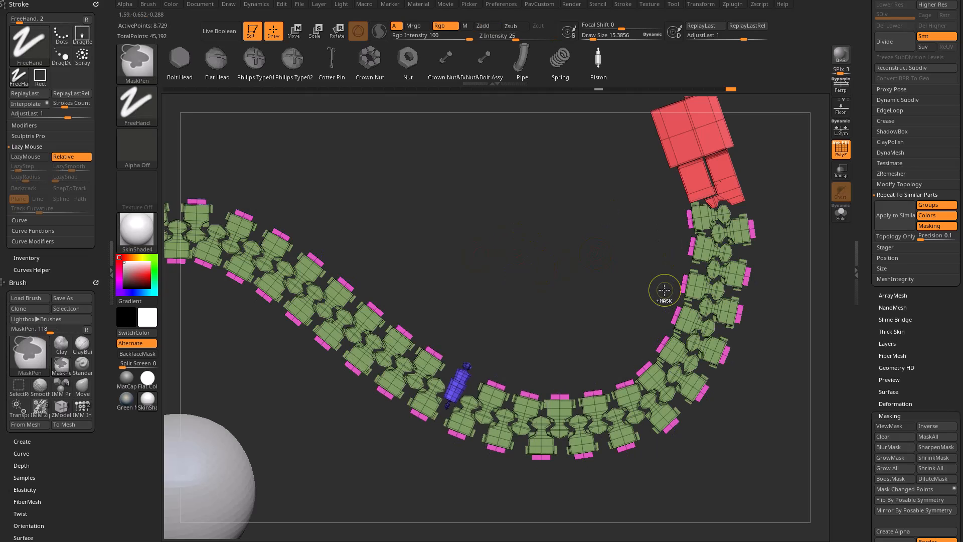
mouse_move(572, 306)
right_mouse_down("alt")
mouse_move(563, 281)
mouse_move(467, 274)
right_mouse_up("alt")
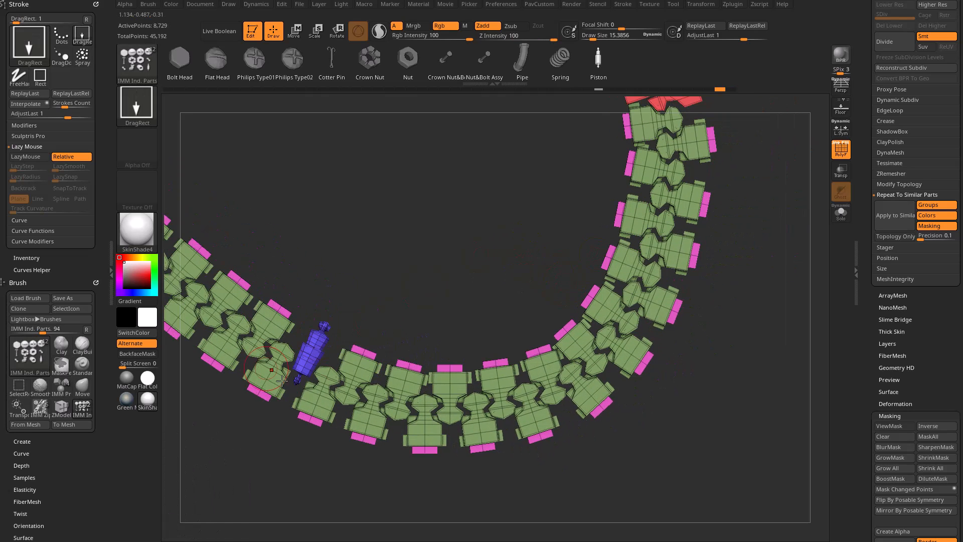
Mask a run of whole teeth near the red end stop using Grow All, and apply the piston to the unmasked similar parts.
left_click_drag(757, 203, 540, 406, "ctrl")
left_click_drag(871, 453, 871, 440)
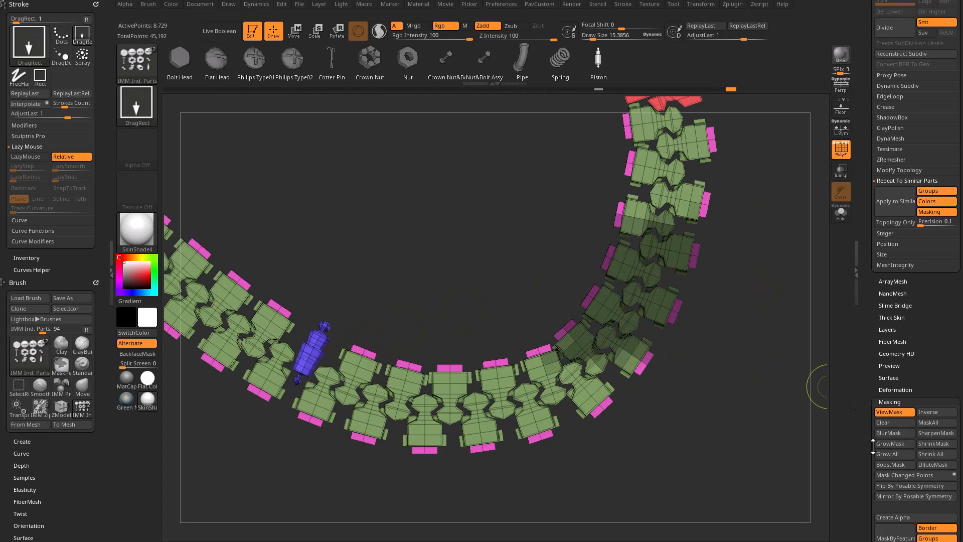
left_click(880, 455)
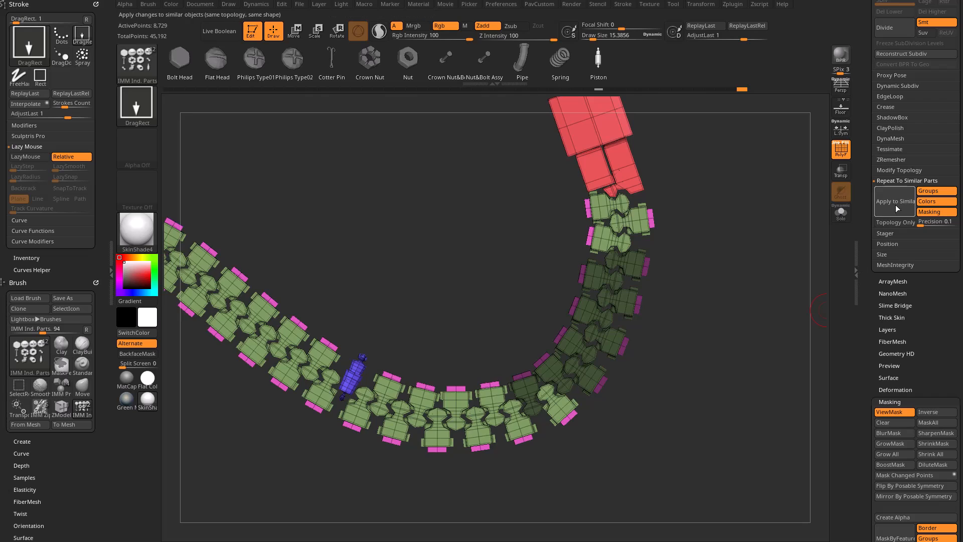
left_click(892, 204)
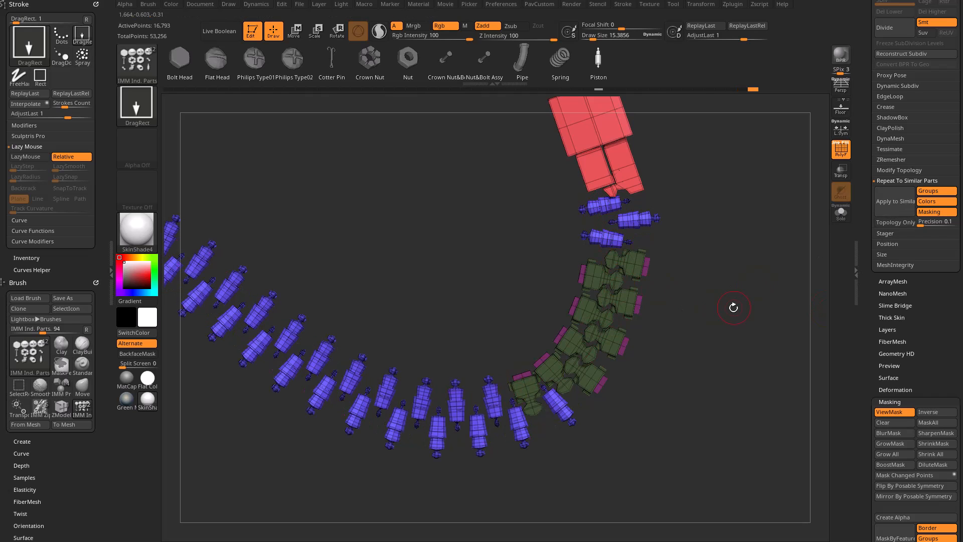
Undo the partial piston replacement and the tooth masking, and try applying the piston with every other part masked.
key("ctrl+z")
key("ctrl+z")
key("ctrl+z")
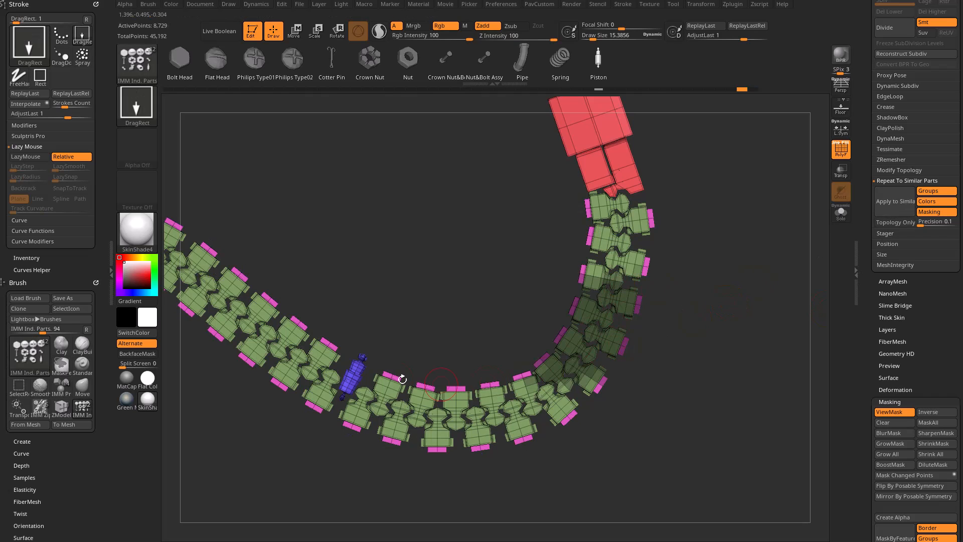
key("ctrl+z")
left_click_drag(424, 319, 470, 305, "alt")
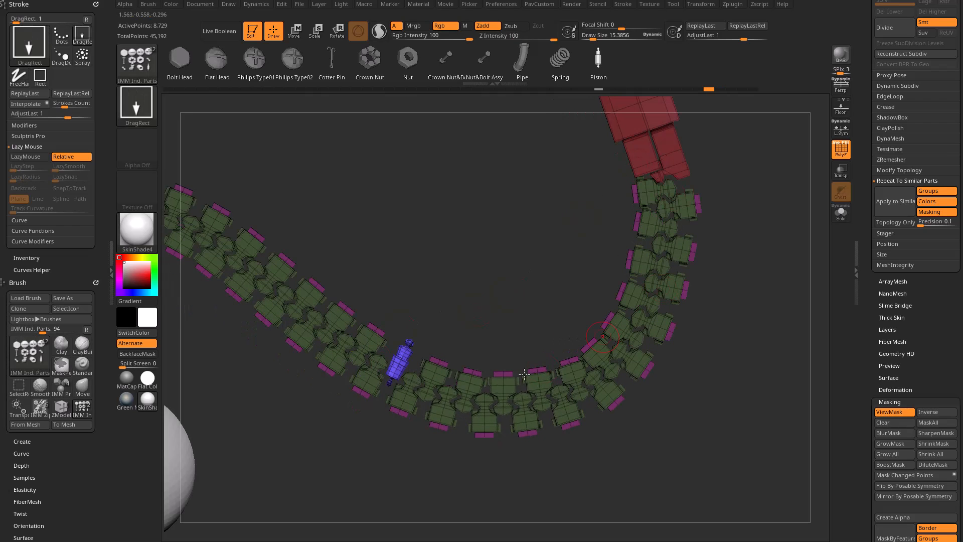
left_click(889, 201)
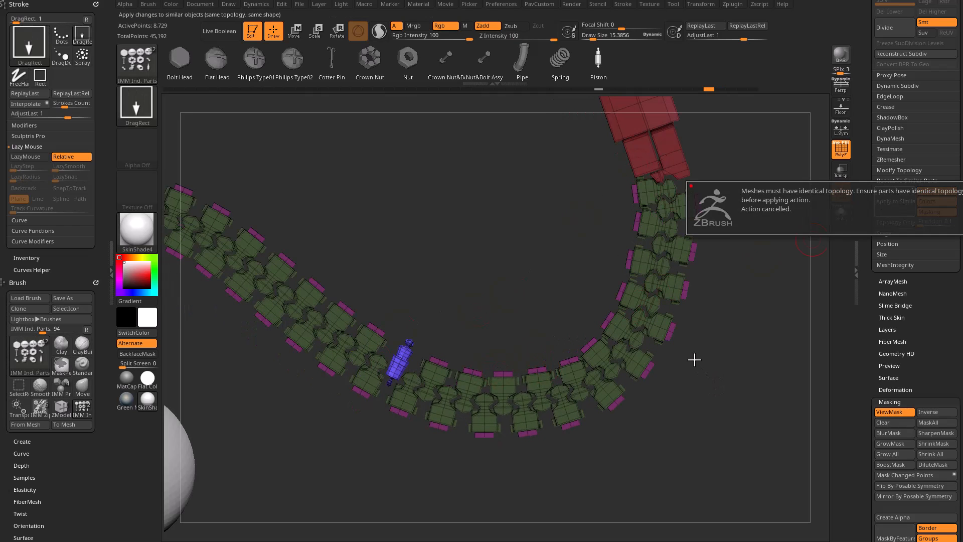
Hide the mask display and apply the piston to all similar zipper parts.
key("ctrl+h")
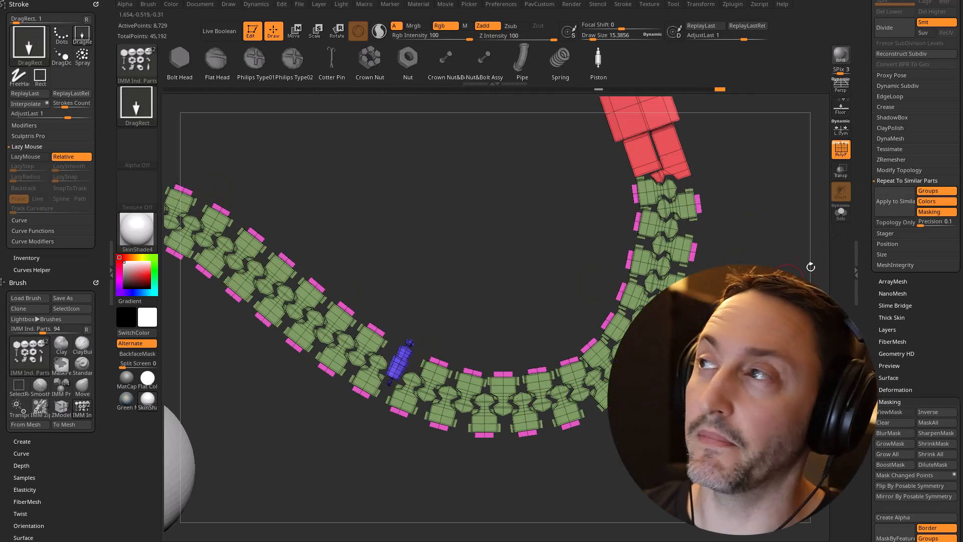
left_click(890, 201)
right_click_drag(512, 321, 572, 245, "ctrl")
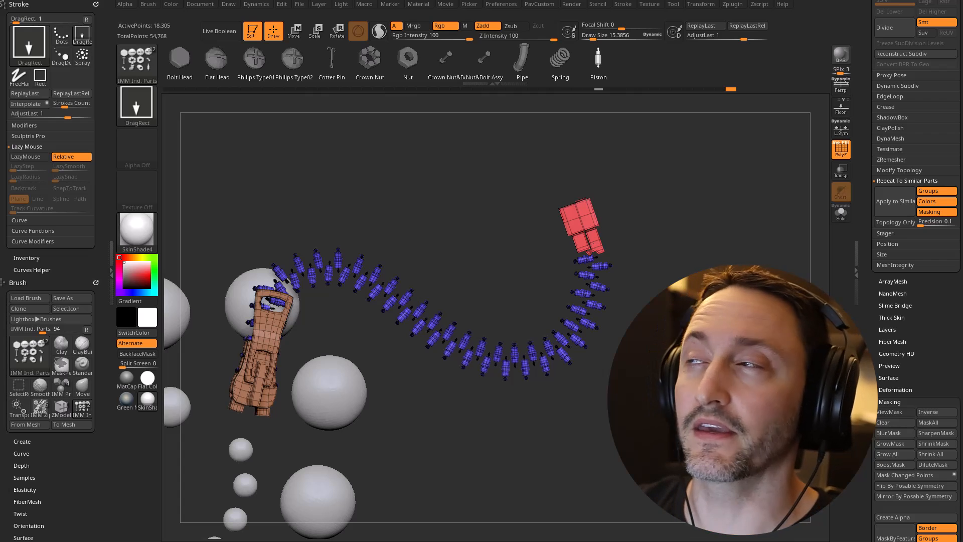
right_click_drag(629, 225, 750, 247, "ctrl")
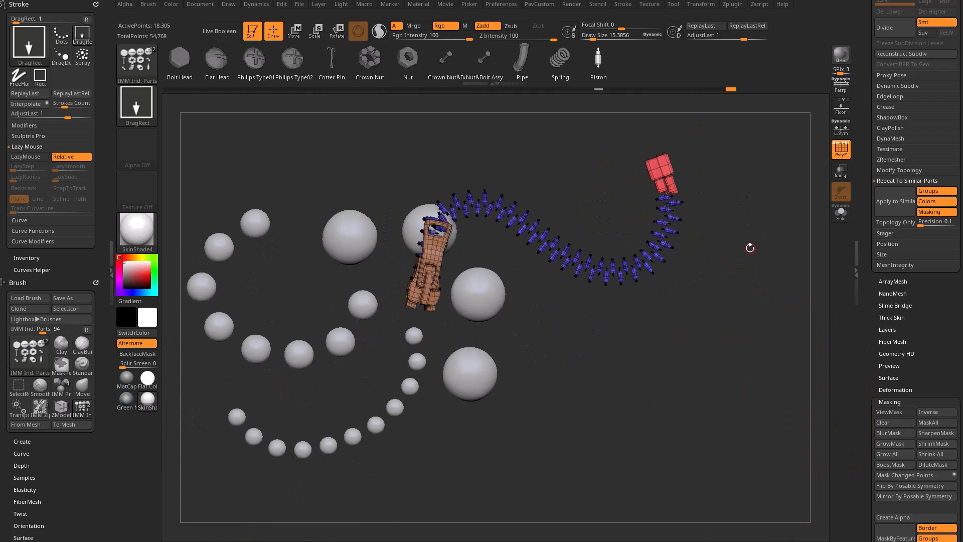
right_click_drag(659, 311, 694, 332, "alt")
Delete the zipper and plane subtools, leaving only the spheres, and enlarge the draw size to about 33.
left_click_drag(869, 142, 871, 241)
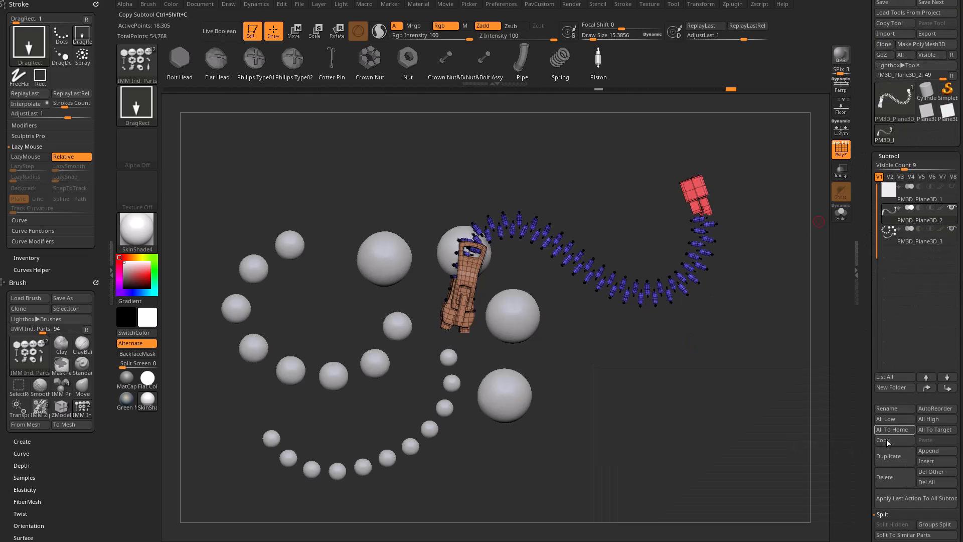
left_click(885, 476)
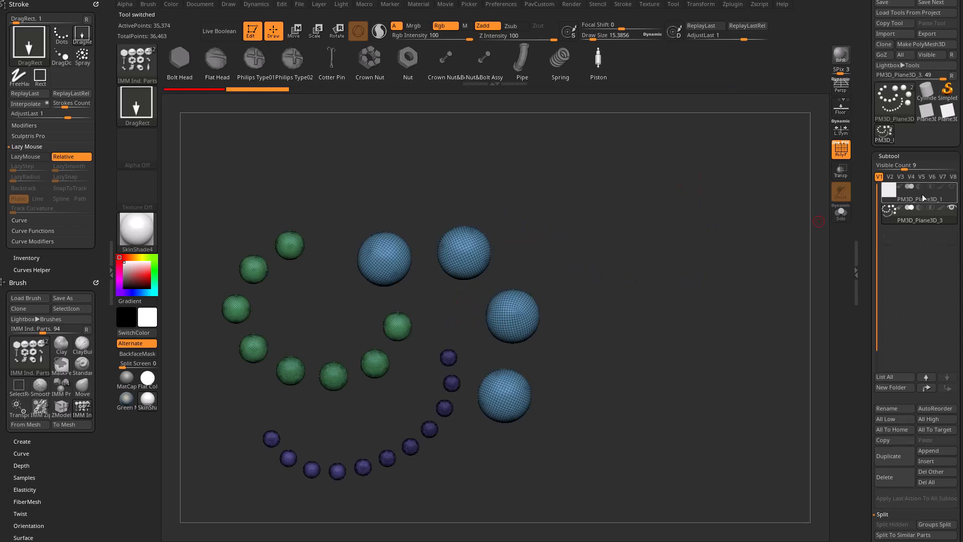
mouse_move(640, 274)
left_mouse_down("alt")
mouse_move(726, 221)
mouse_move(774, 165)
mouse_move(736, 230)
mouse_move(757, 194)
left_mouse_up("alt")
key("s")
left_click(737, 230)
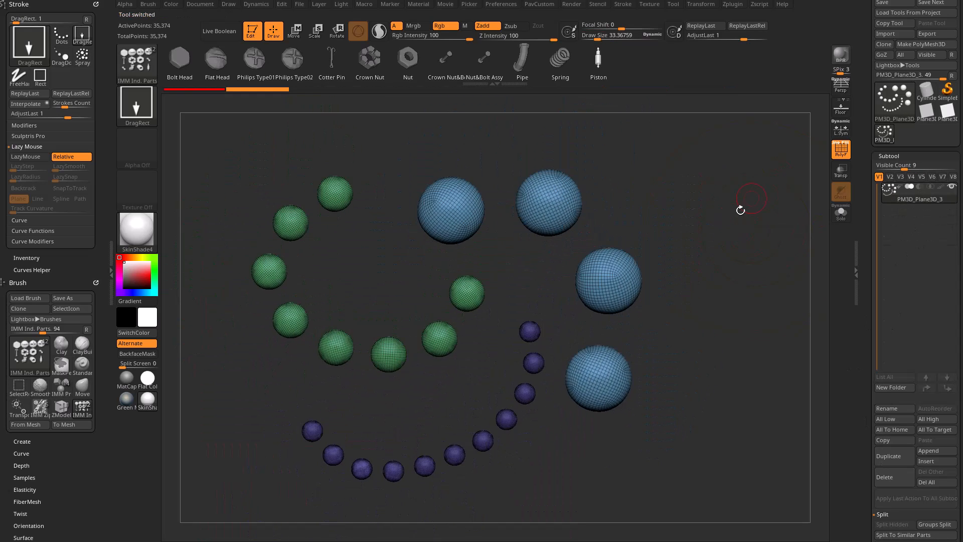
Turn off the polyframe display and divide the spheres to subdivision level 2.
left_click_drag(861, 253, 863, 194)
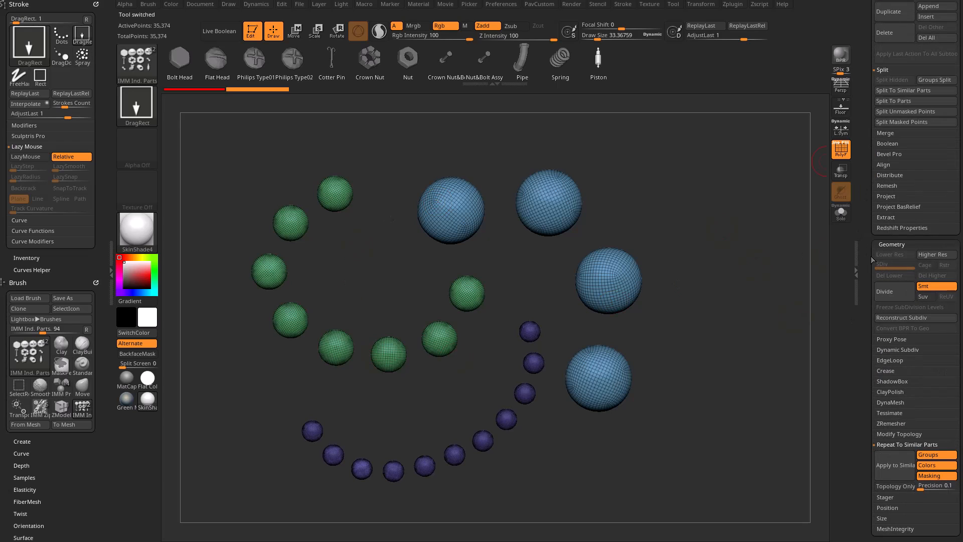
key("shift+f")
left_click_drag(795, 157, 518, 290)
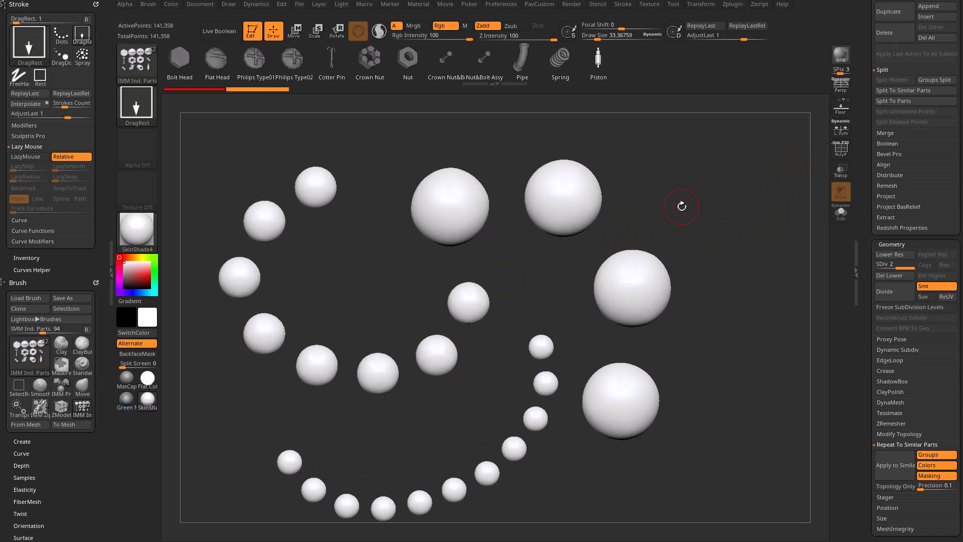
key("ctrl+d")
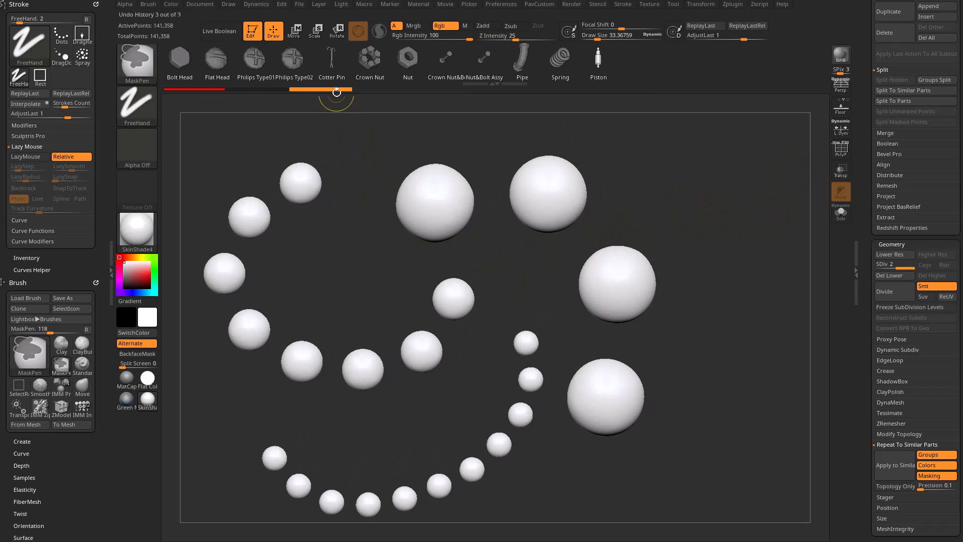
Assign the MatCap Gray material to the spheres.
left_click(144, 229)
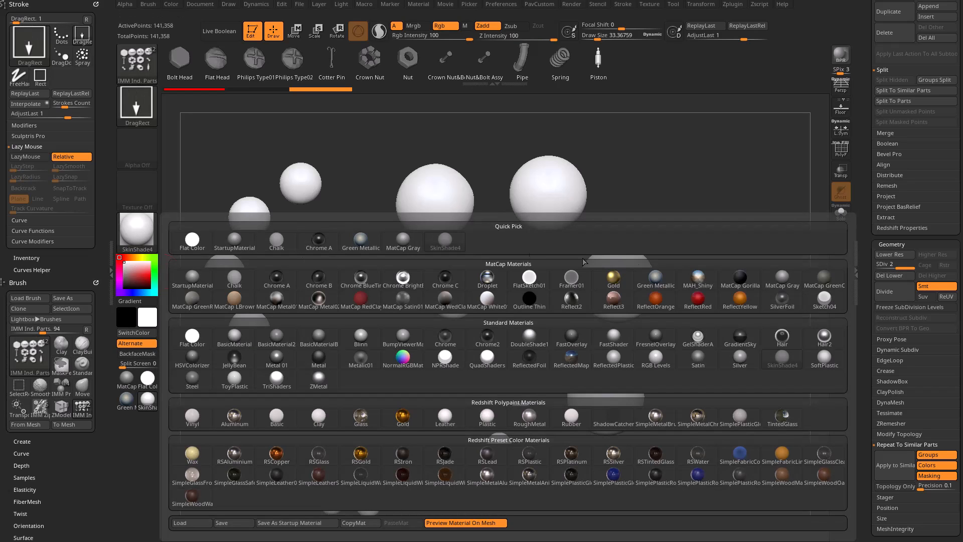
left_click(778, 277)
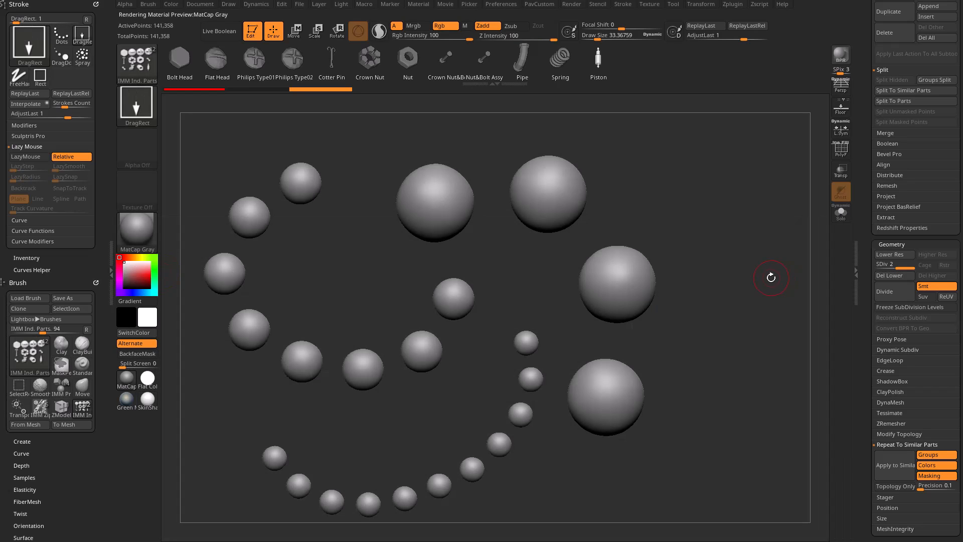
left_click_drag(620, 149, 644, 149, "alt")
Turn off the Groups, Colors and Masking options of Repeat To Similar Parts.
scroll(925, 278, "down", 5)
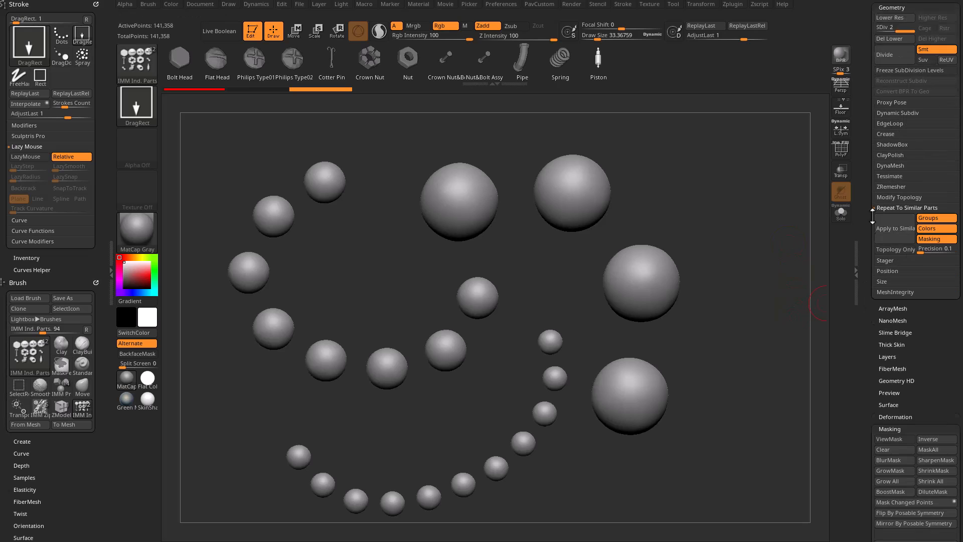
left_click(935, 213)
left_click(936, 222)
left_click(936, 233)
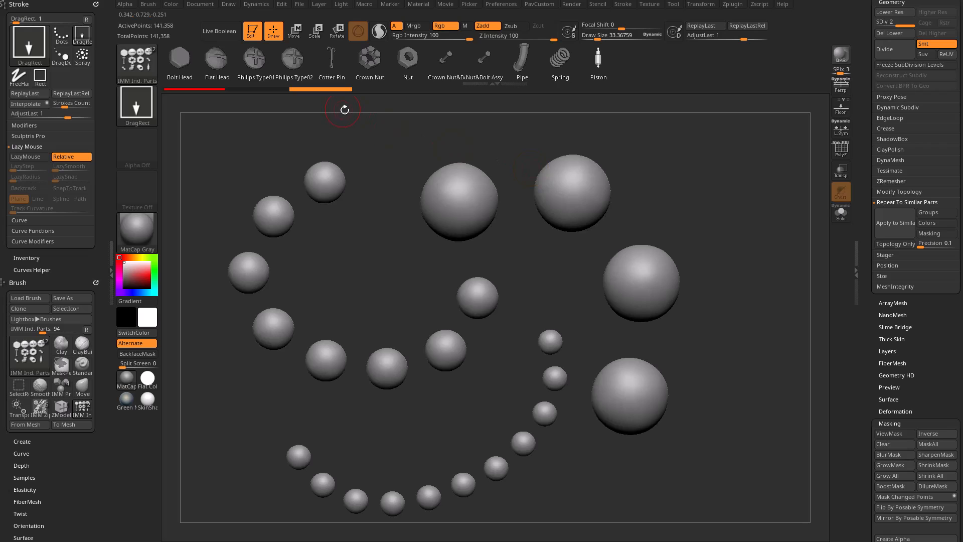
With the Move brush, pull a broad, soft bulge from the front of the first large sphere after undoing a sharper trial bump.
mouse_move(493, 234)
left_mouse_down("alt")
mouse_move(548, 224)
mouse_move(543, 214)
left_mouse_up("alt")
key("b")
key("m")
key("v")
mouse_move(467, 172)
left_mouse_down("alt")
mouse_move(496, 200)
mouse_move(488, 189)
left_mouse_up("alt")
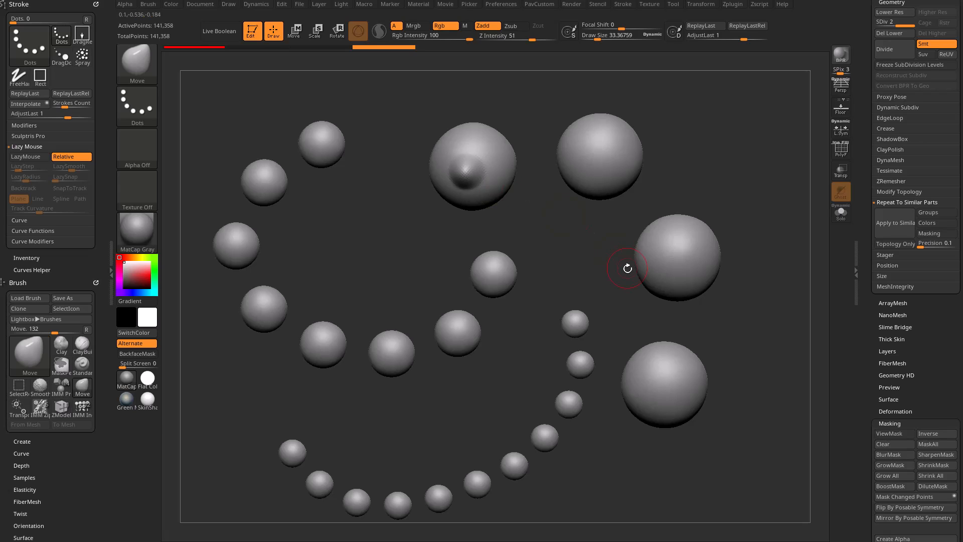
key("ctrl+z")
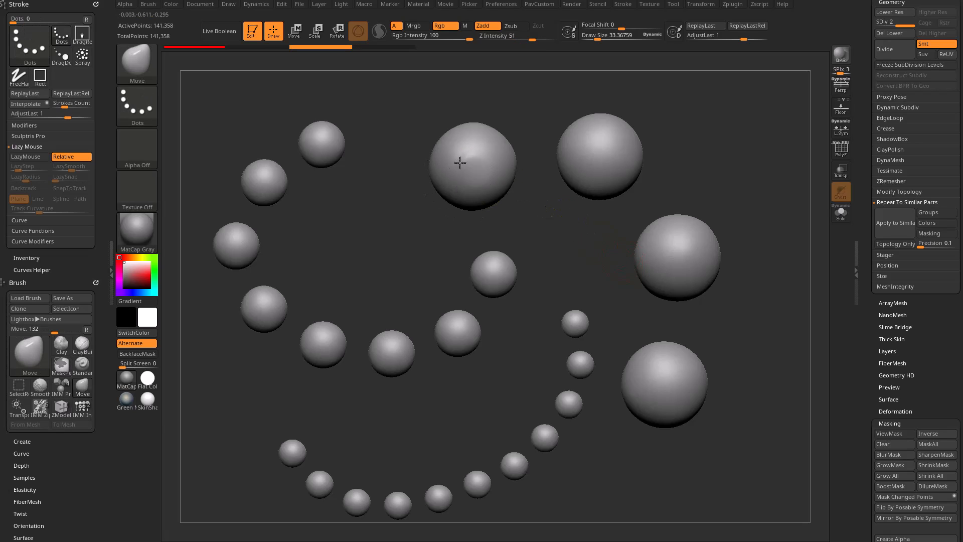
key("s")
key("ctrl+shift+z")
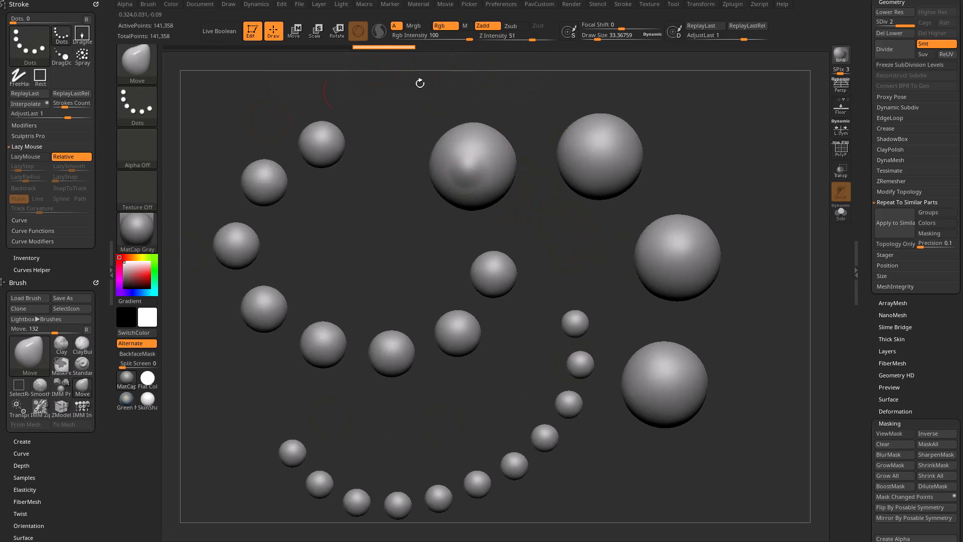
left_click_drag(615, 200, 600, 188, "alt")
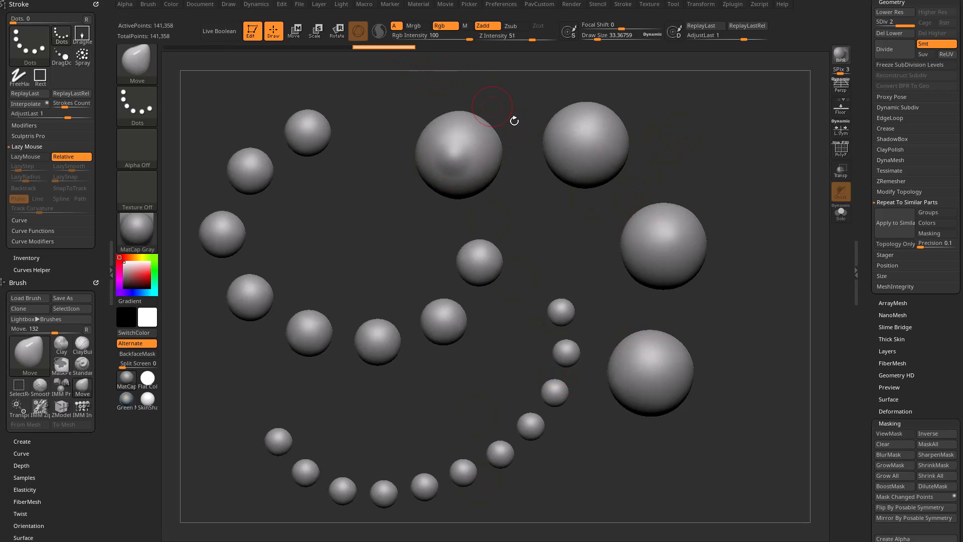
Pull a pointed bump out of the second large sphere, apply it to similar parts at Precision 0.1, inspect the spheres and undo both edits.
mouse_move(581, 178)
left_mouse_down()
mouse_move(580, 150)
mouse_move(613, 182)
left_mouse_up()
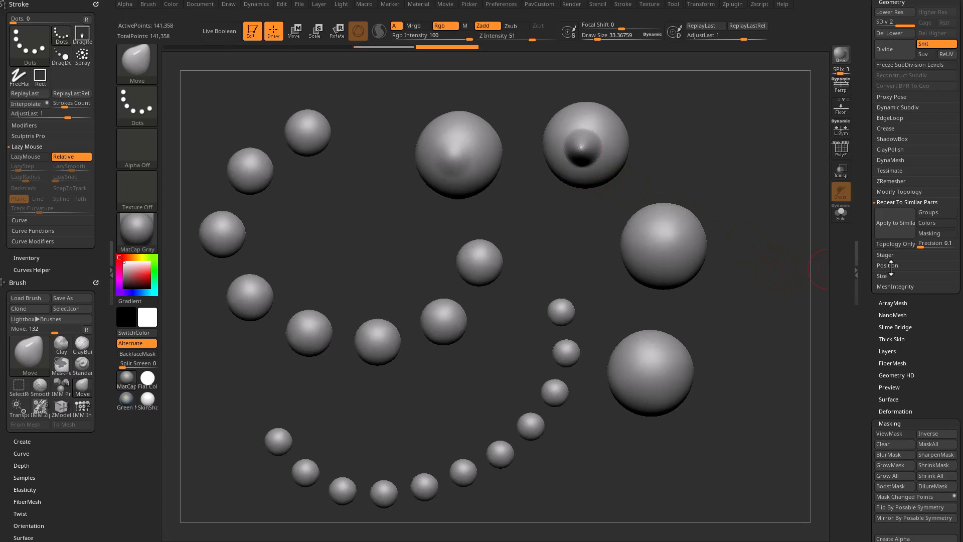
left_click(923, 246)
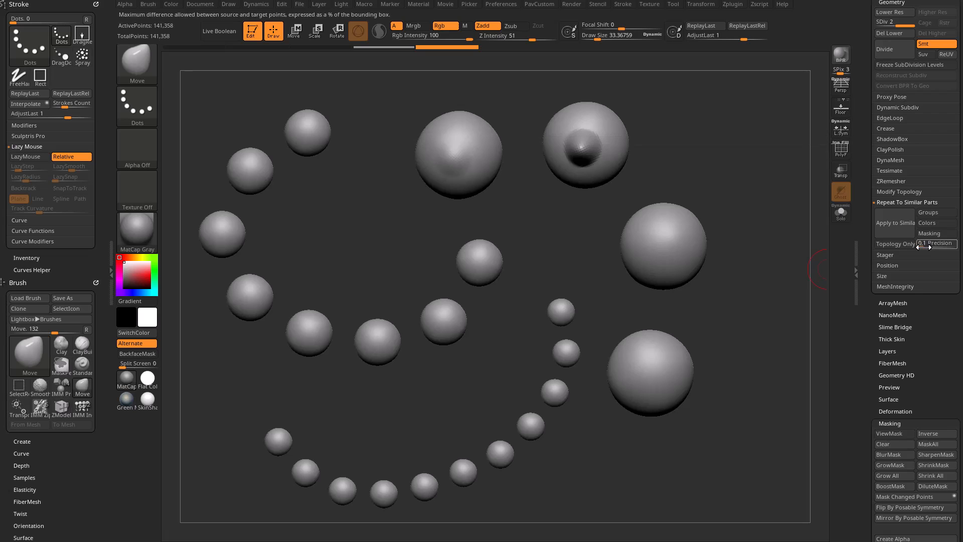
left_click(898, 224)
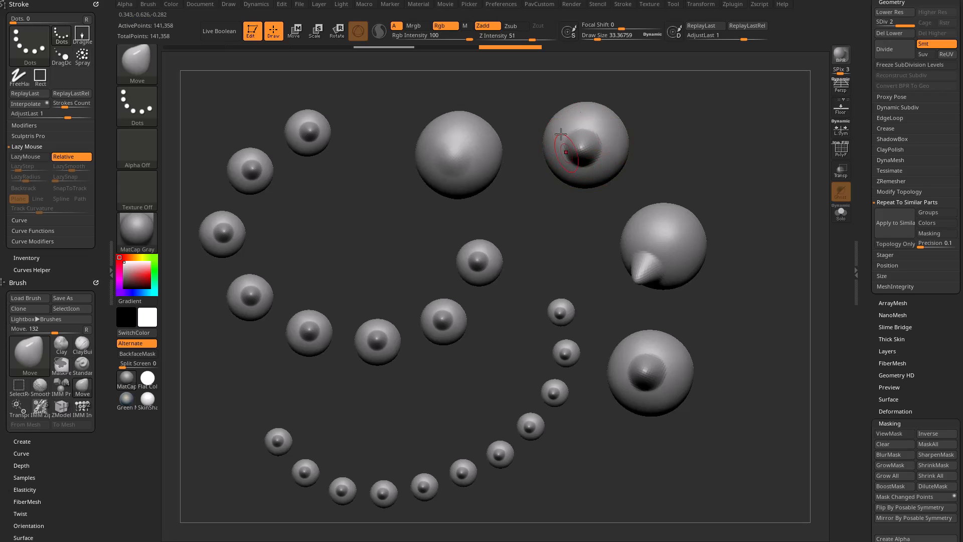
left_click_drag(677, 118, 458, 142)
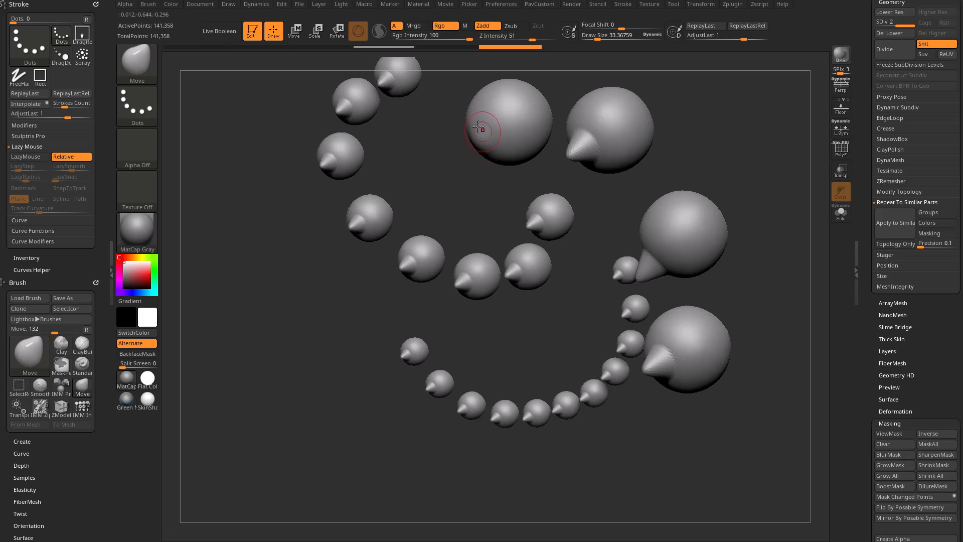
left_click_drag(437, 214, 471, 187)
key("ctrl+z")
key("ctrl+z")
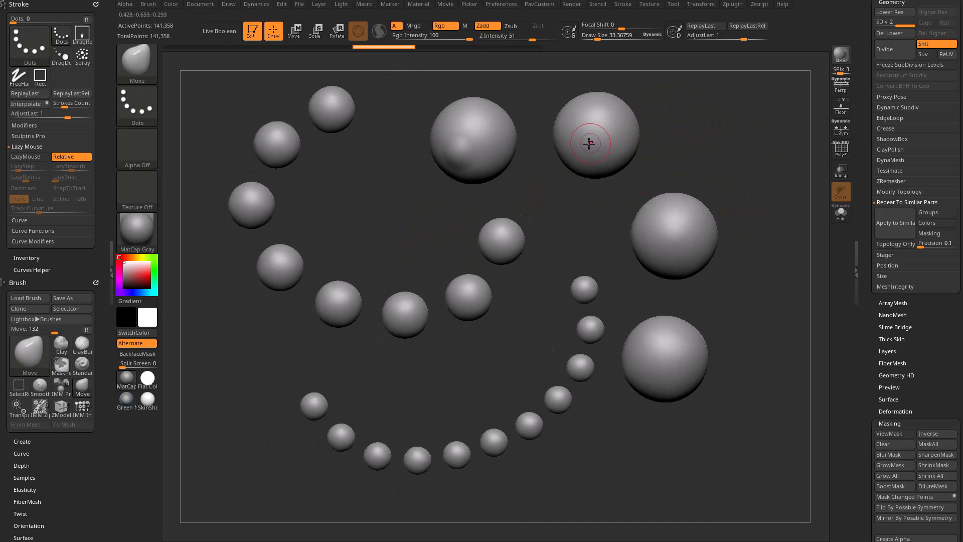
Restore the pointed bump on the second large sphere, and try repeating it to similar parts with Precision 0.2, undoing the repeat.
left_click_drag(580, 146, 586, 150)
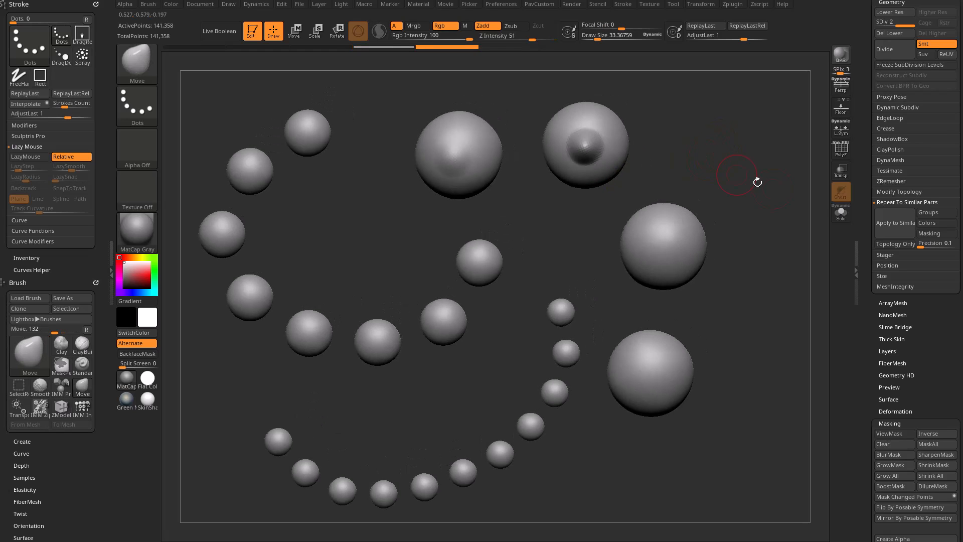
left_click(921, 247)
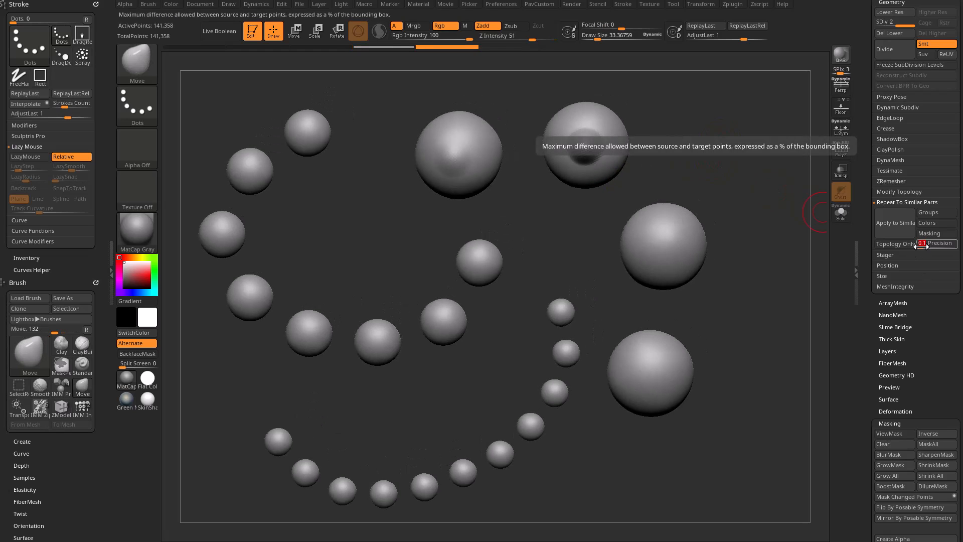
type("0.2")
key("Return")
left_click(895, 224)
key("ctrl+z")
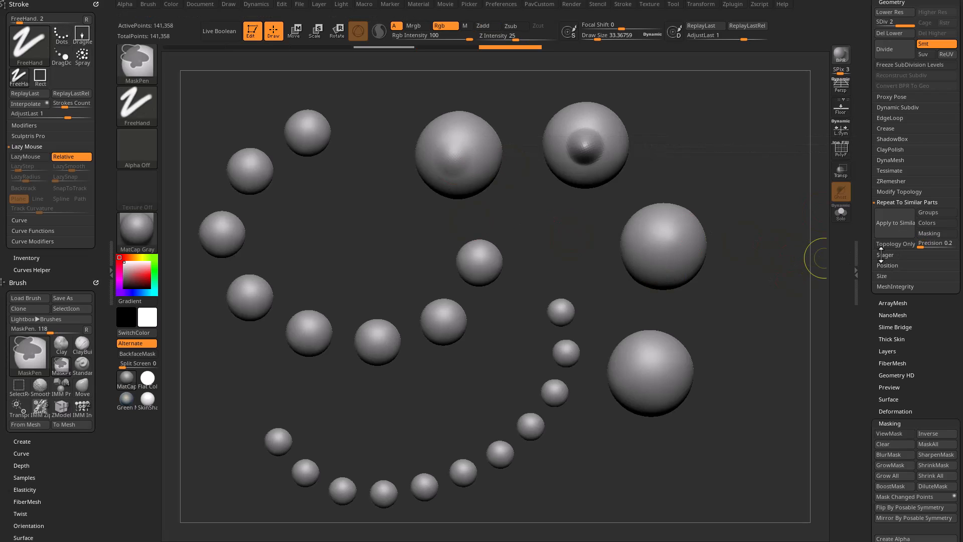
Set Precision to 0.5, apply the bump to similar parts, and inspect the bumps on the large spheres from several angles.
left_click(919, 246)
type("0.5")
key("Return")
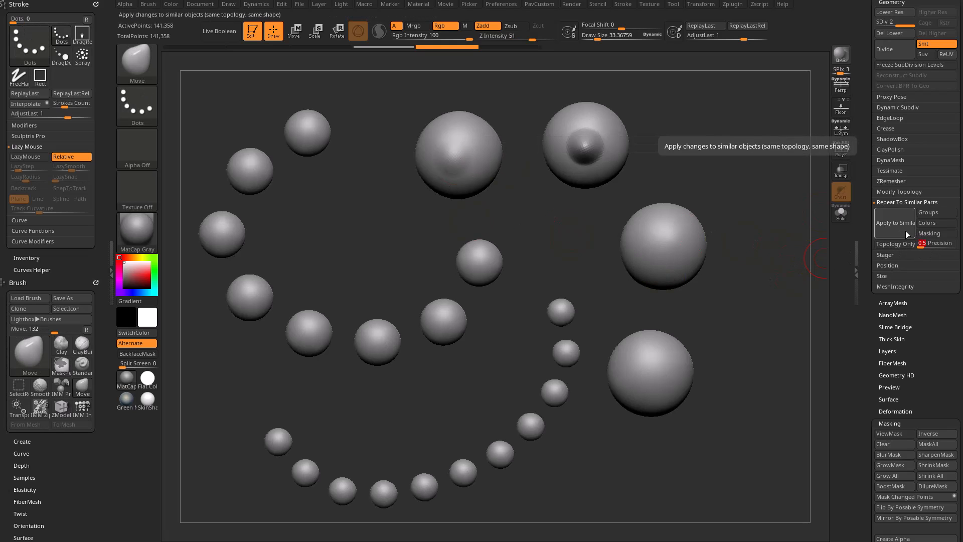
left_click(907, 233)
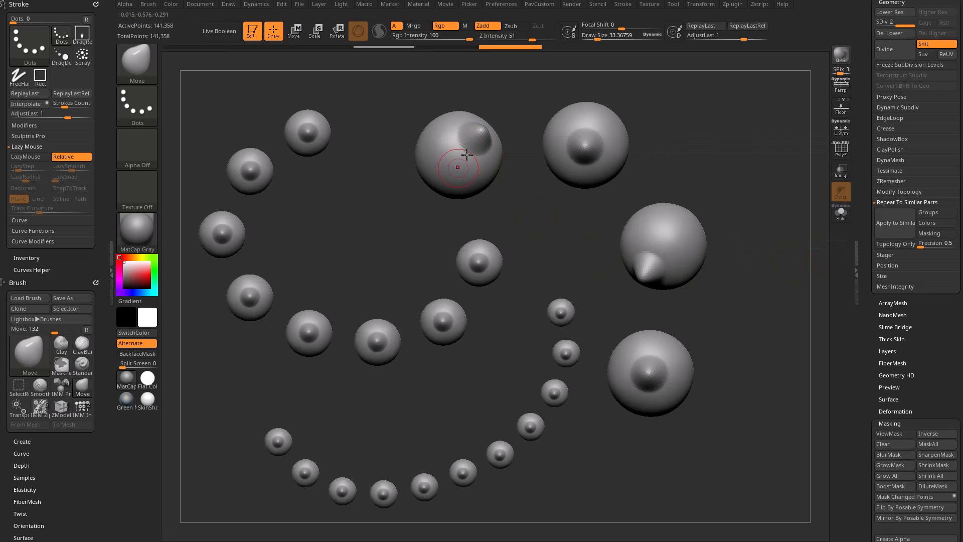
left_click_drag(709, 168, 565, 198)
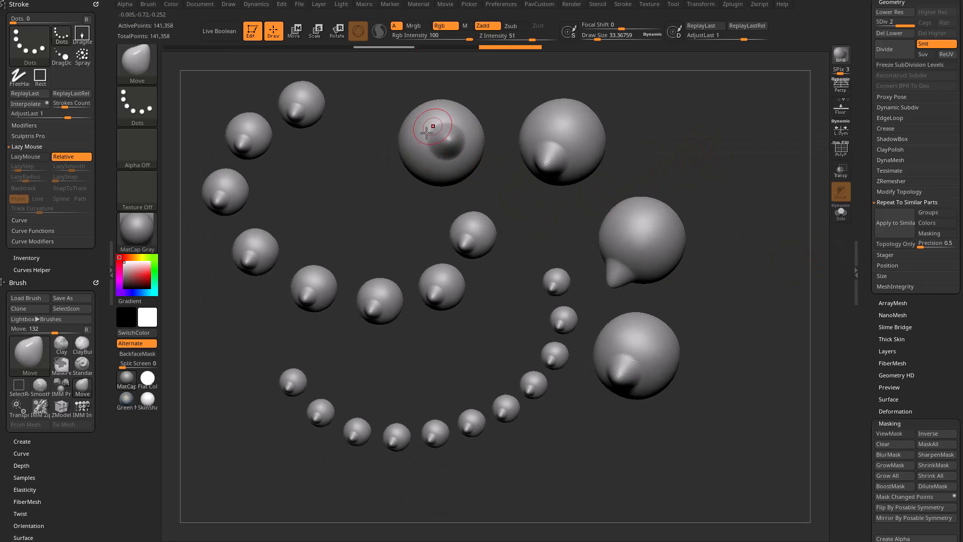
left_click_drag(683, 150, 550, 155)
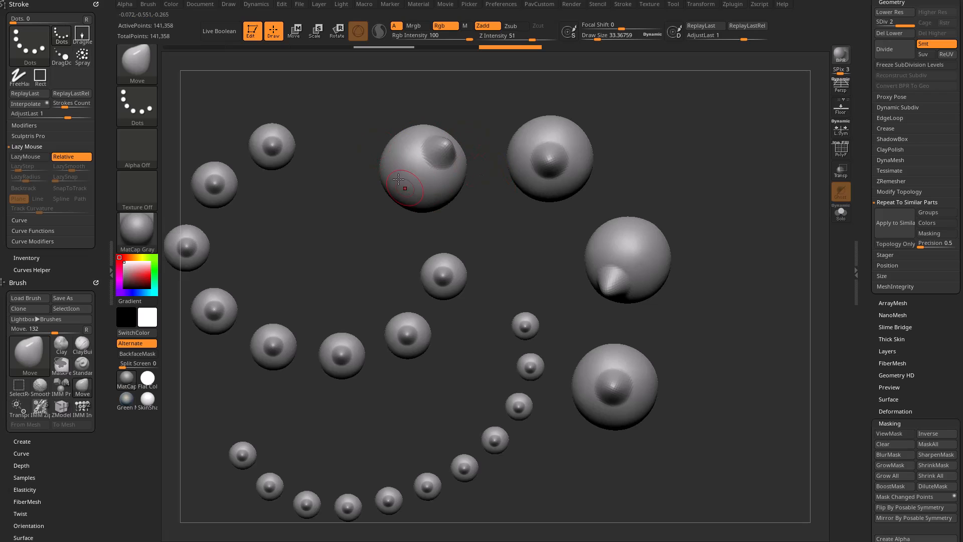
left_click_drag(650, 139, 702, 113, "alt")
mouse_move(541, 150)
left_mouse_down()
mouse_move(717, 159)
mouse_move(422, 161)
left_mouse_up()
mouse_move(651, 143)
left_mouse_down()
mouse_move(761, 146)
mouse_move(736, 148)
left_mouse_up()
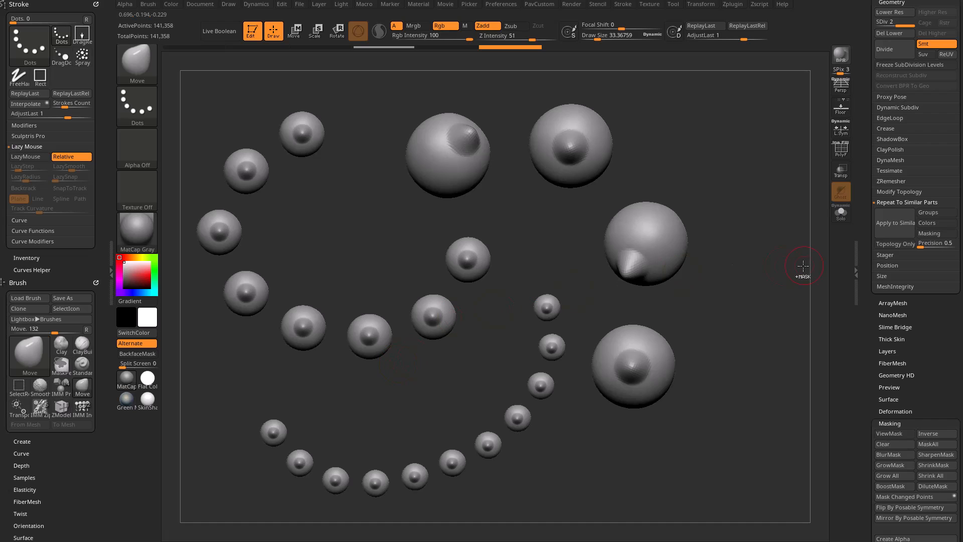
Undo the repeat and the pointed bump on the second large sphere, and turn on Topology Only.
key("ctrl+z")
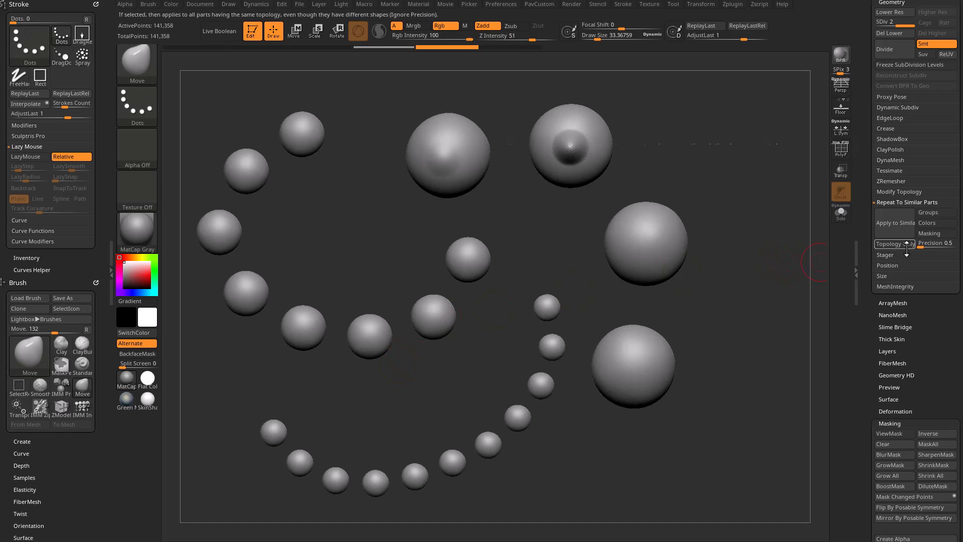
left_click_drag(920, 245, 945, 245)
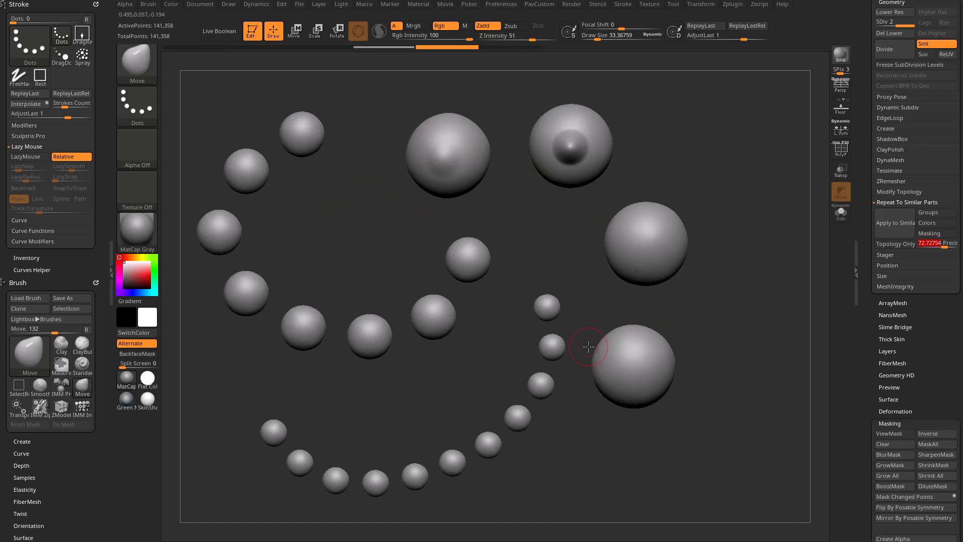
left_click(888, 244)
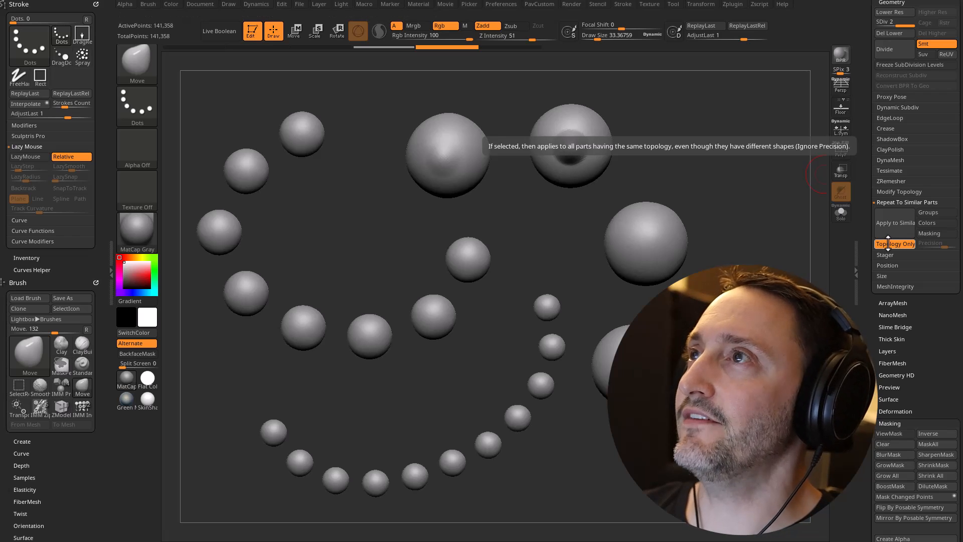
key("ctrl+z")
key("ctrl+z")
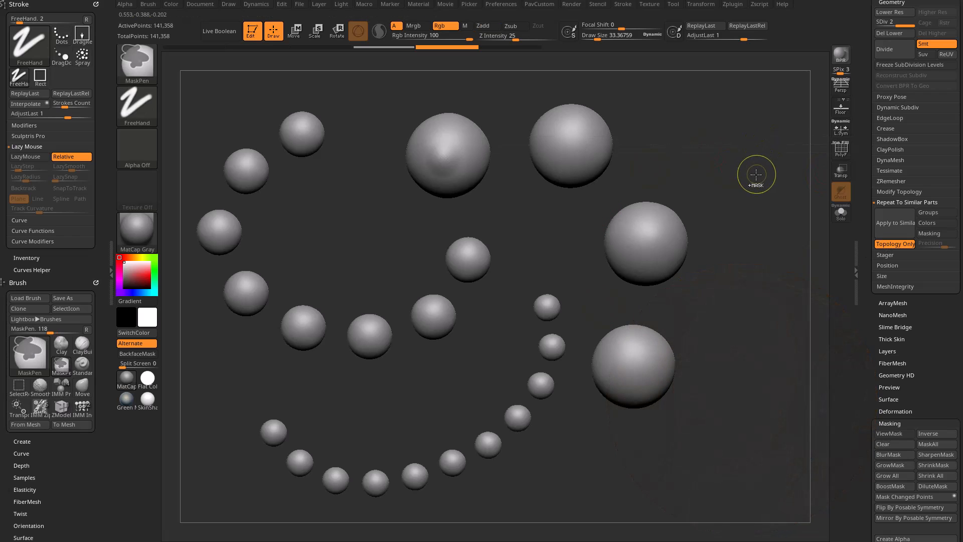
With the Move brush, sculpt a different set of bumps and dents into each of the four large spheres.
left_click_drag(746, 167, 737, 193)
left_click_drag(484, 117, 501, 106, "alt")
mouse_move(436, 152)
left_mouse_down("alt")
mouse_move(465, 167)
mouse_move(456, 137)
left_mouse_up("alt")
left_click_drag(559, 143, 609, 132, "alt")
mouse_move(625, 234)
left_mouse_down("alt")
mouse_move(642, 226)
mouse_move(663, 240)
left_mouse_up("alt")
left_click_drag(666, 249, 667, 278, "alt")
left_click_drag(749, 291, 738, 219, "alt")
mouse_move(600, 291)
left_mouse_down("alt")
mouse_move(633, 276)
mouse_move(659, 305)
left_mouse_up("alt")
left_click_drag(737, 249, 747, 319, "alt")
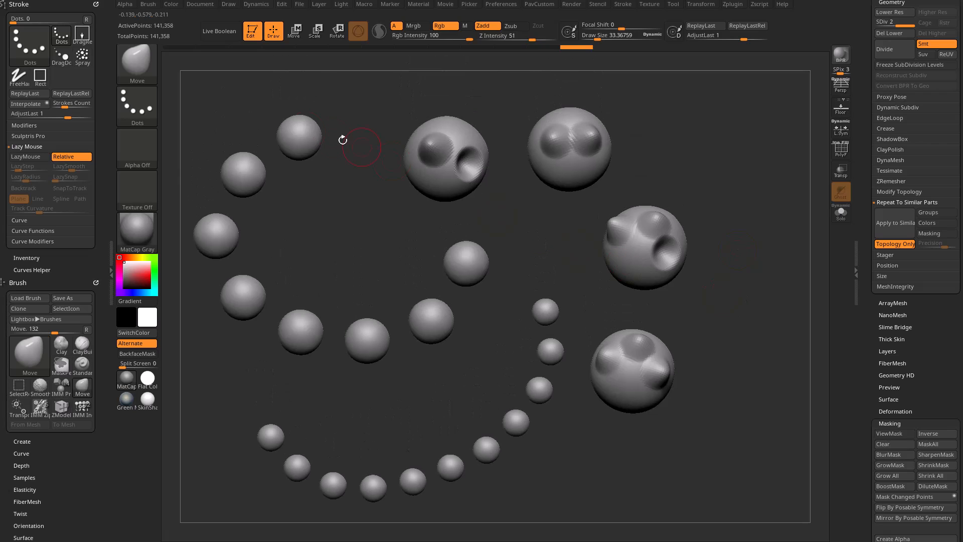
Sculpt varied bumps and dents on the first five medium spheres, reducing the Move brush's Draw Size to 18.76 for finer bumps.
left_click_drag(300, 133, 278, 172, "alt")
left_click_drag(302, 135, 318, 152, "alt")
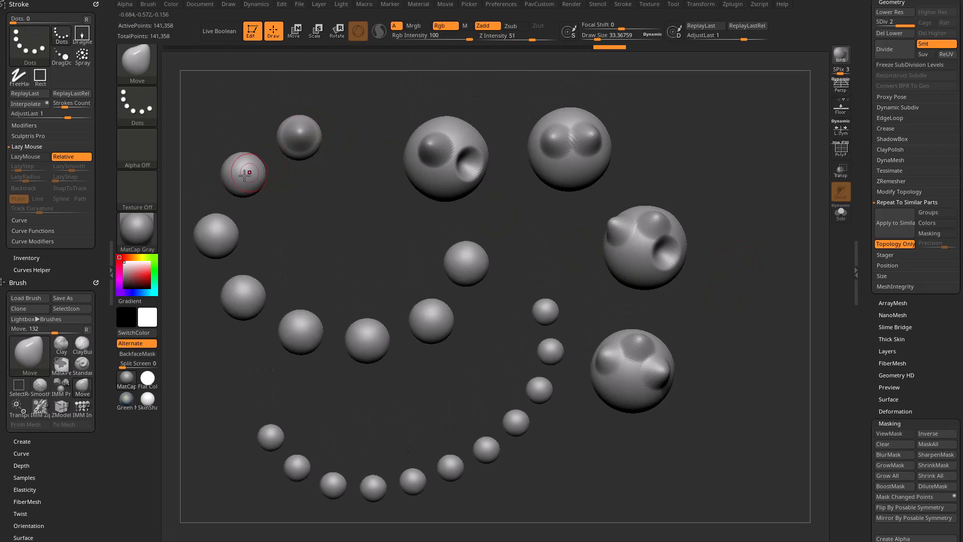
left_click_drag(238, 179, 228, 167, "alt")
key("s")
left_click_drag(224, 226, 223, 234)
left_click_drag(248, 284, 248, 280)
left_click_drag(303, 325, 305, 322, "alt")
mouse_move(740, 225)
left_mouse_down("alt")
mouse_move(754, 192)
mouse_move(745, 230)
mouse_move(799, 215)
mouse_move(773, 214)
left_mouse_up("alt")
key("s")
key("s")
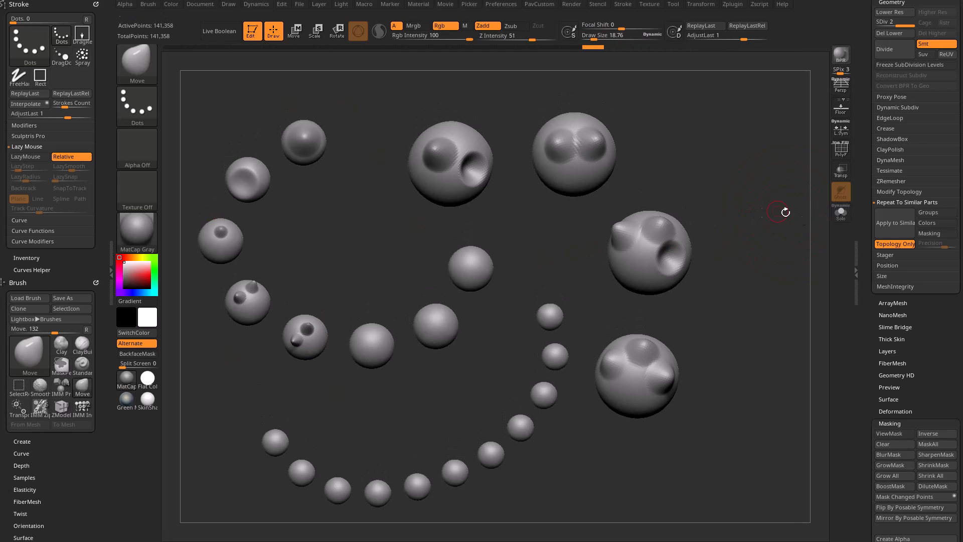
left_click(899, 229)
key("ctrl")
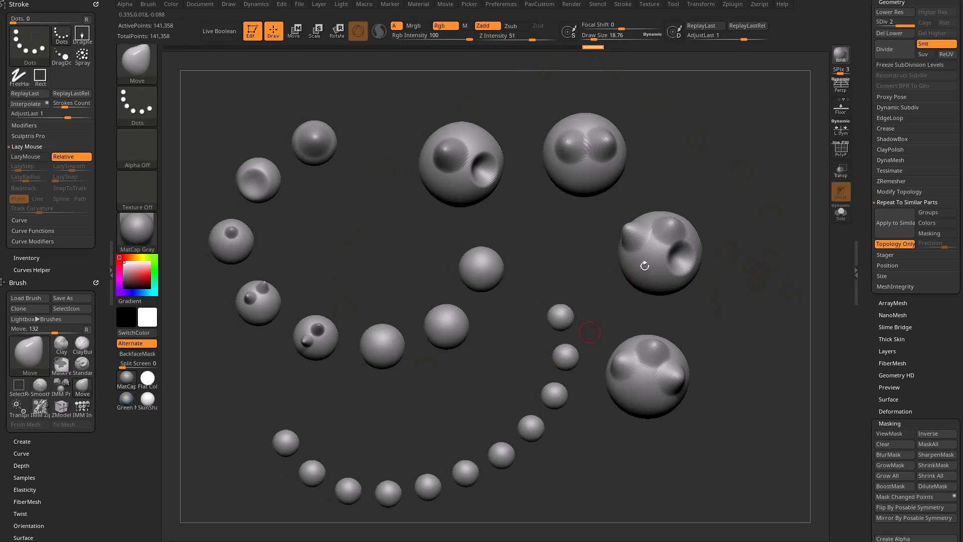
key("b")
key("s")
key("t")
key("s")
left_click_drag(708, 192, 725, 192)
mouse_move(722, 188)
left_mouse_down("shift")
mouse_move(700, 178)
mouse_move(715, 170)
mouse_move(697, 177)
left_mouse_up("shift")
key("s")
key("s")
key("s")
left_click_drag(570, 219, 582, 219)
left_click_drag(731, 181, 713, 175, "alt")
key("s")
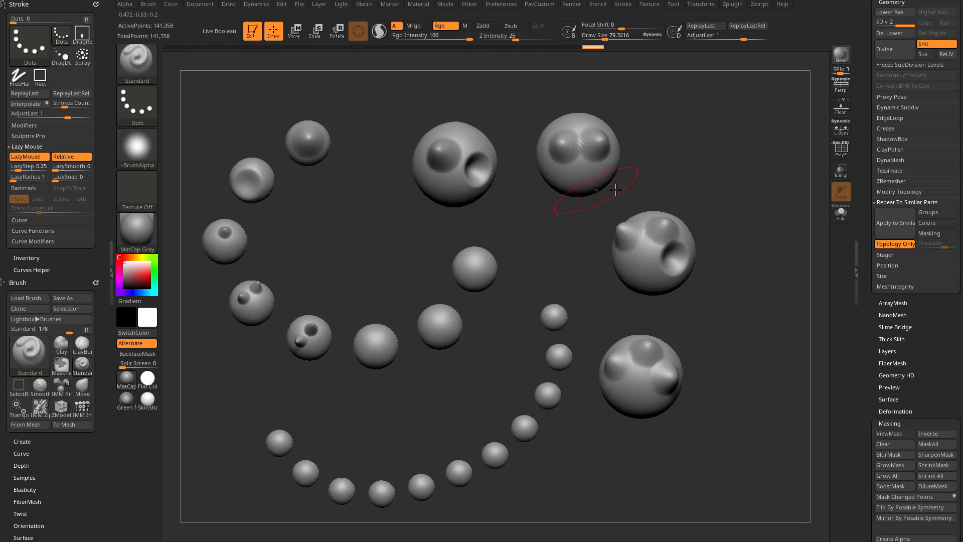
Use the Move brush at Draw Size 40.96 to pull a pointed beak below the two bumps on the second large sphere.
key("s")
left_click_drag(643, 226, 633, 226)
key("b")
key("m")
key("v")
left_click_drag(580, 170, 595, 210)
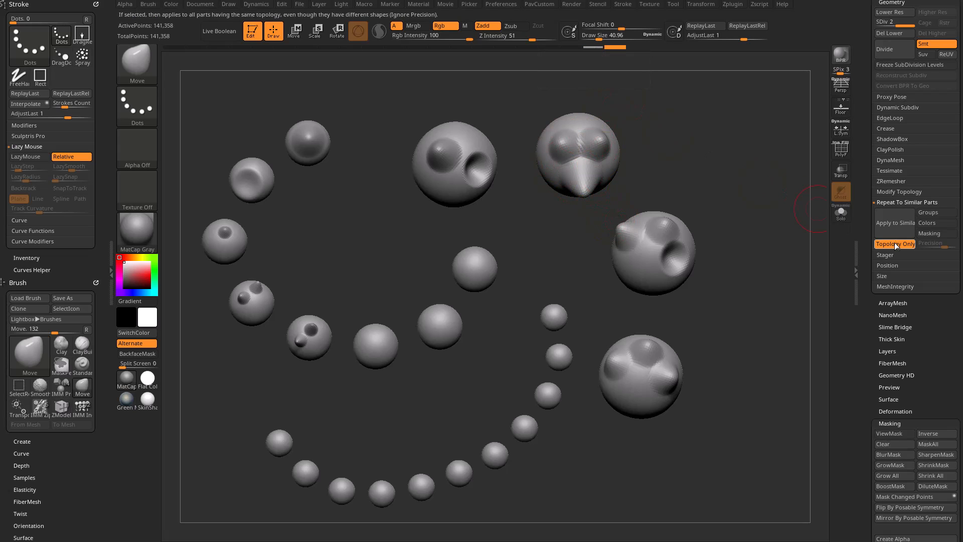
Apply the second sphere's shape to similar parts with Topology Only, undo the repeat and turn Topology Only off.
left_click(897, 226)
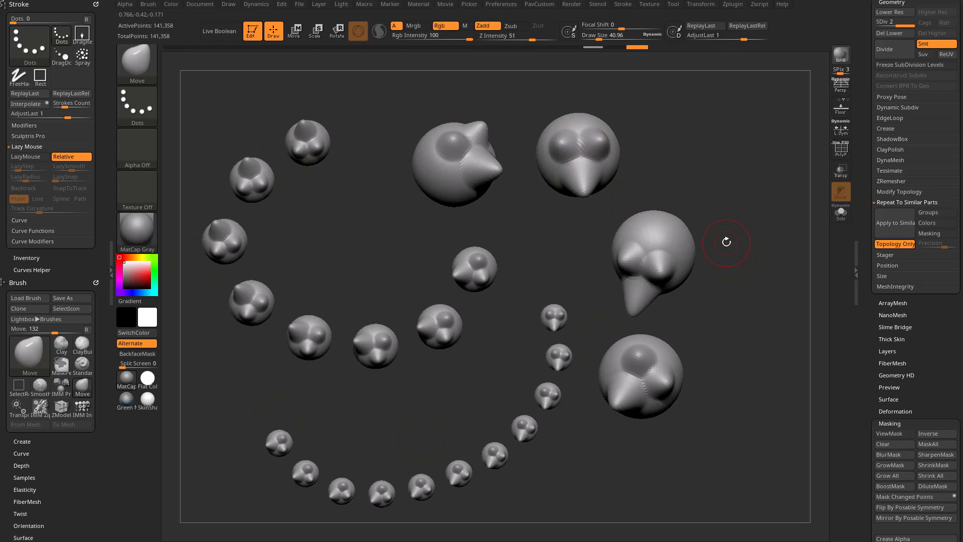
key("ctrl+z")
left_click(898, 245)
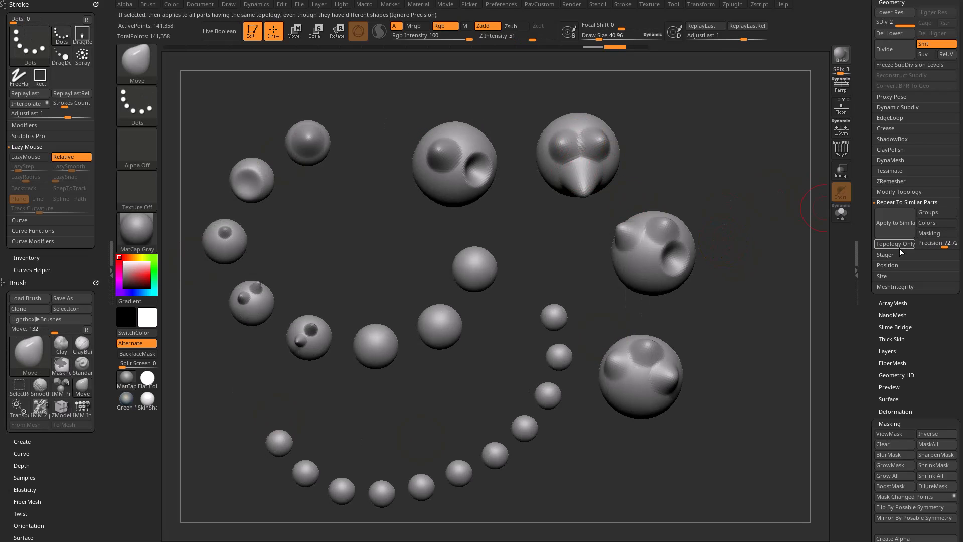
Set Precision to 0.1, pull a pointed beak from the first large sphere and try applying it to similar parts.
left_click_drag(943, 247, 930, 251)
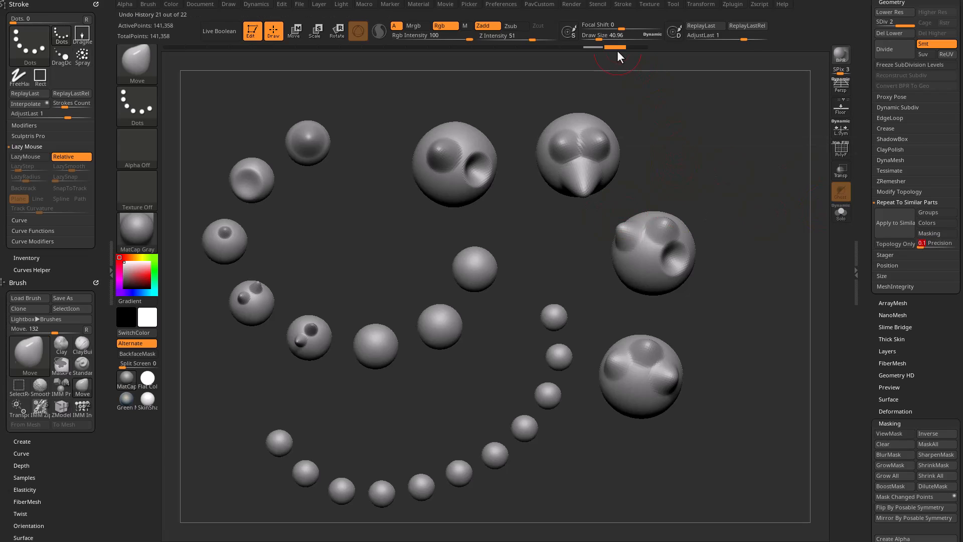
left_click_drag(440, 192, 457, 220)
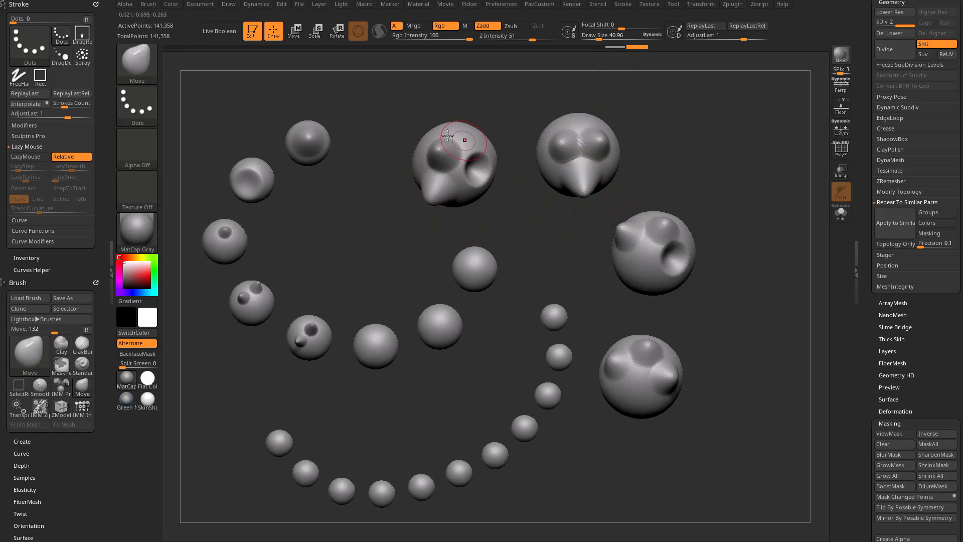
left_click(890, 226)
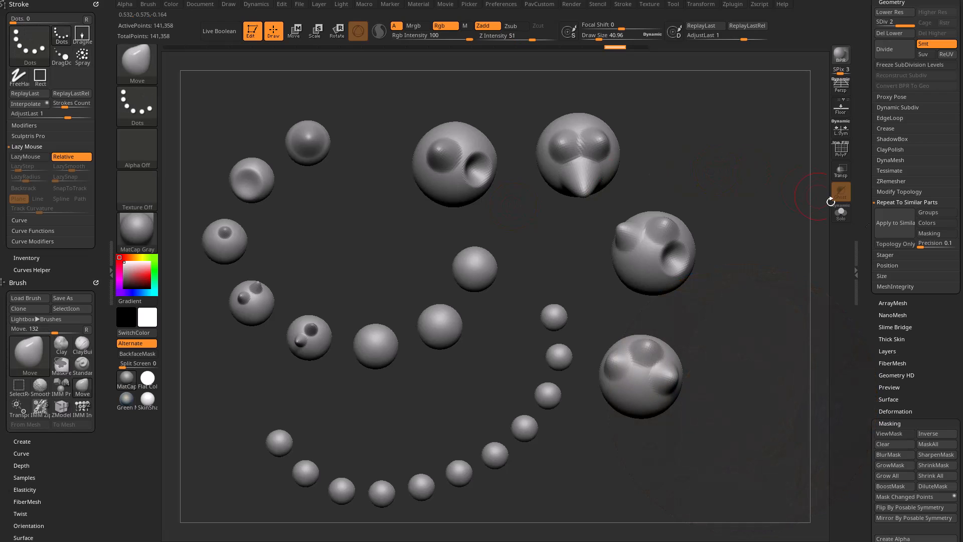
Set Precision to 0.5 and try to apply the first large sphere's beak to similar parts.
left_click(923, 246)
type("0.5")
key("Return")
left_click(896, 231)
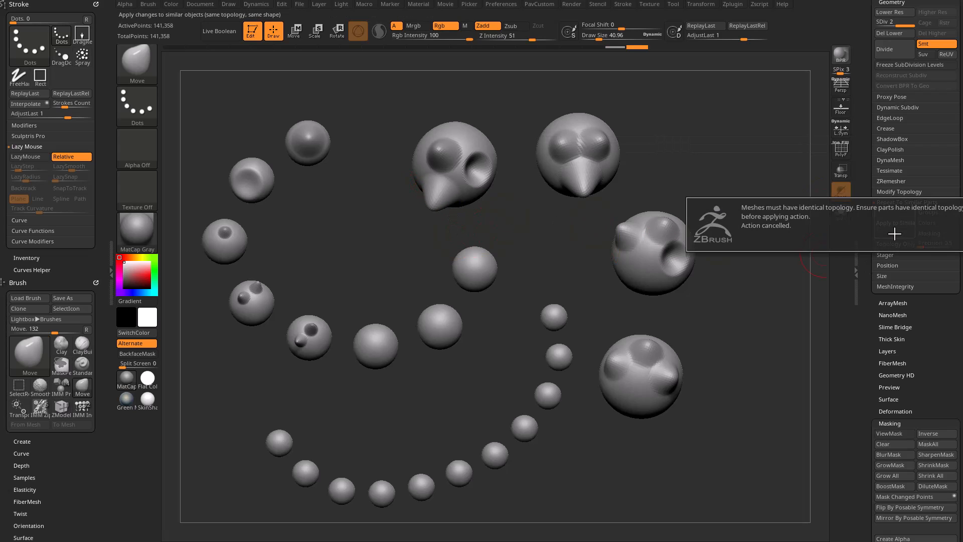
left_click(763, 178)
Undo the last beak, raise Precision and try repeating a fresh beak from the first large sphere to similar parts.
left_click(936, 245)
key("ctrl+z")
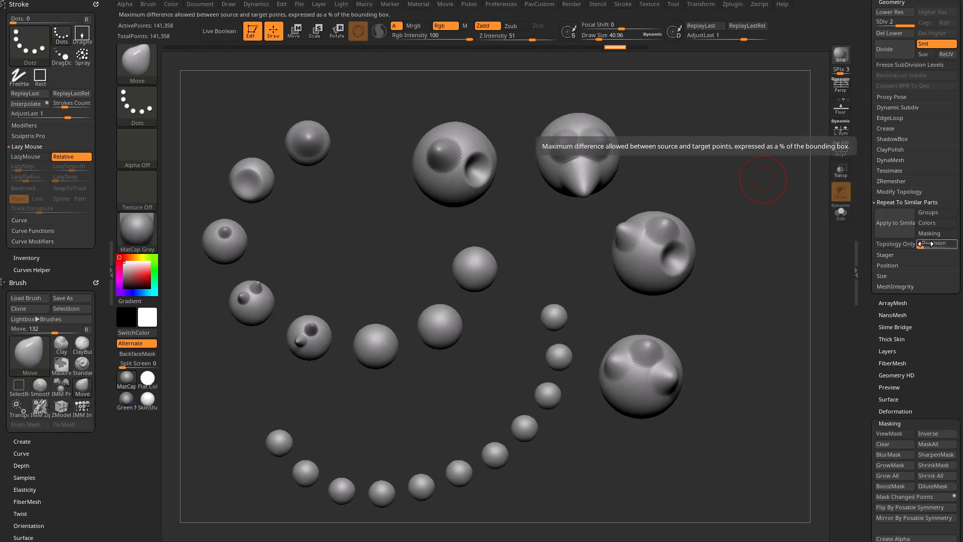
left_click(890, 229)
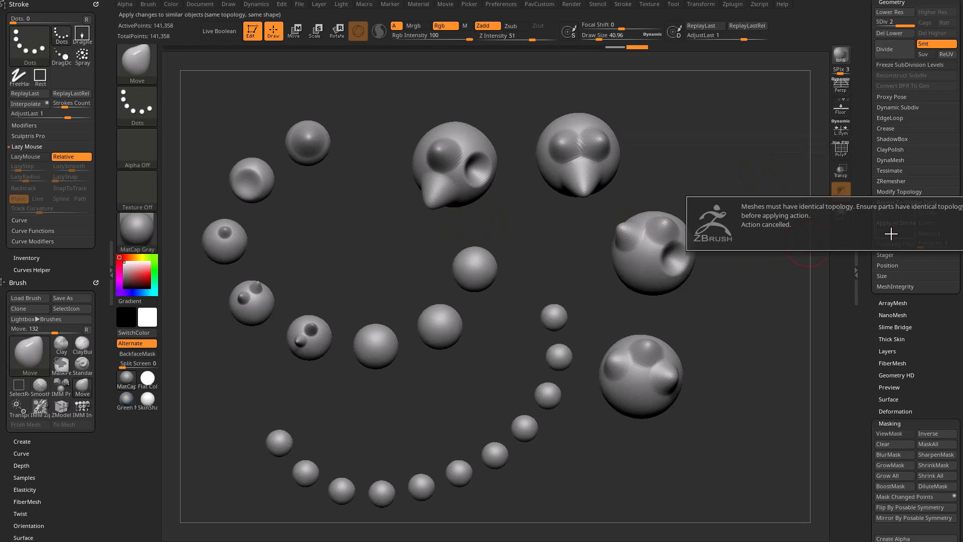
Set Precision to 2, redo the first large sphere's beak and apply it to similar parts, undoing both edits.
left_click(921, 245)
left_click_drag(524, 201, 537, 204)
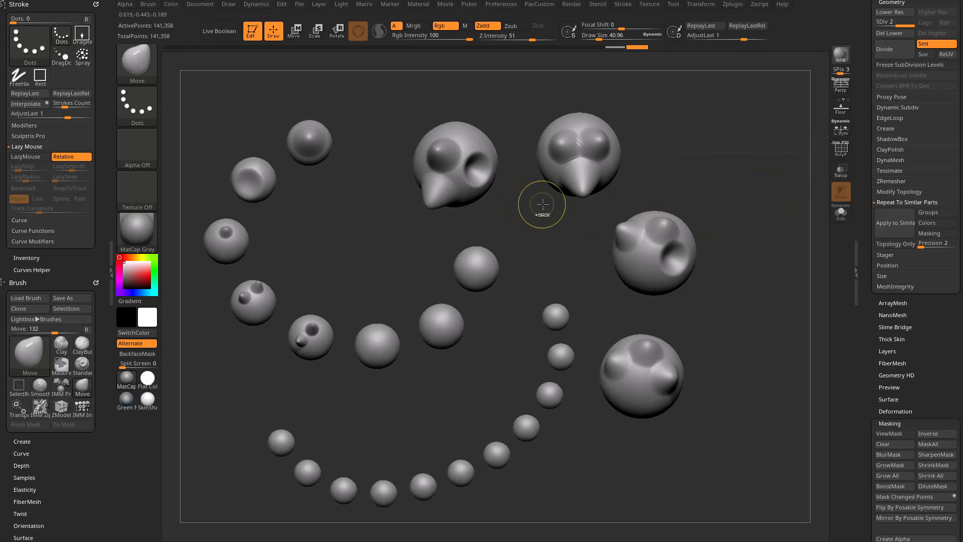
key("ctrl+z")
left_click_drag(444, 184, 436, 203)
left_click(889, 228)
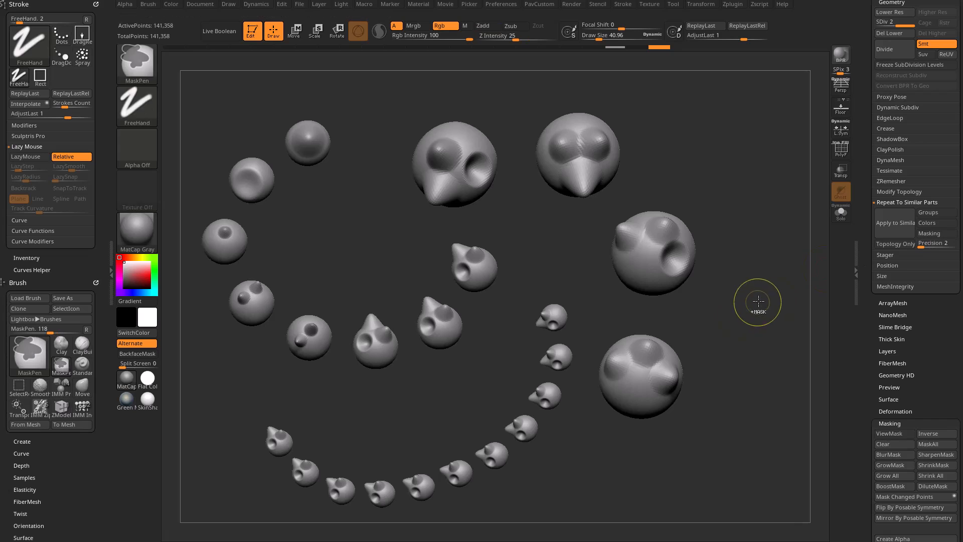
key("ctrl+z")
key("ctrl+z")
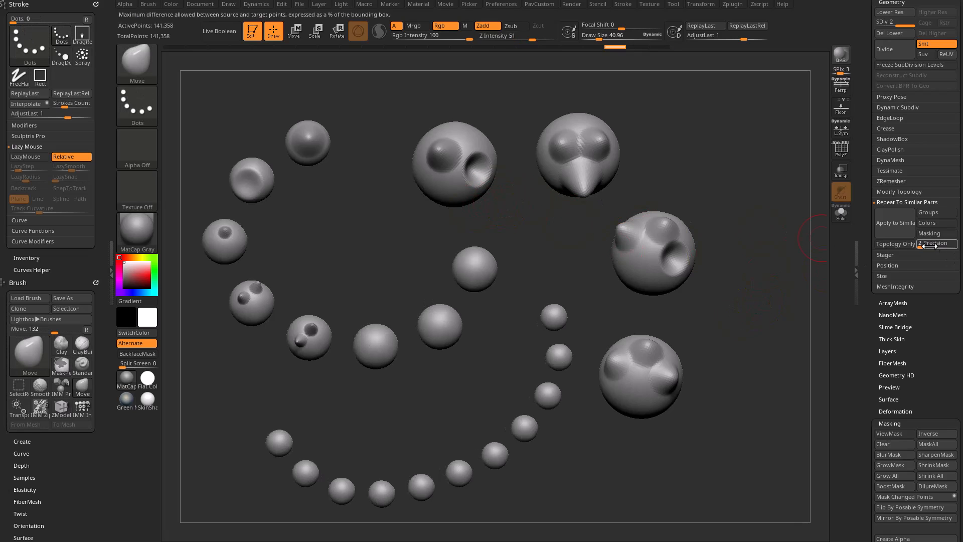
Pull a longer pointed beak from the first large sphere and test repeating it at Precision 2, undoing the repeat.
left_click_drag(447, 191, 481, 222, "alt")
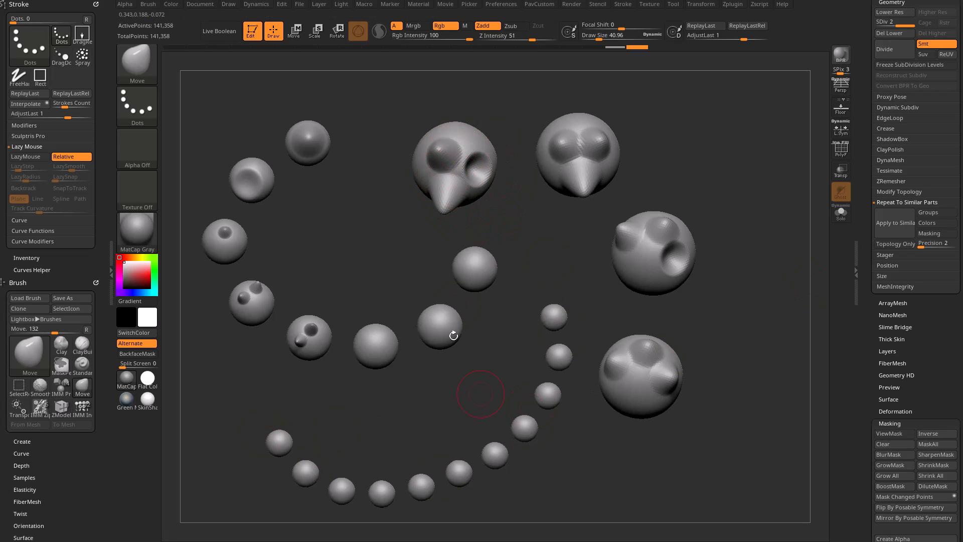
left_click(895, 222)
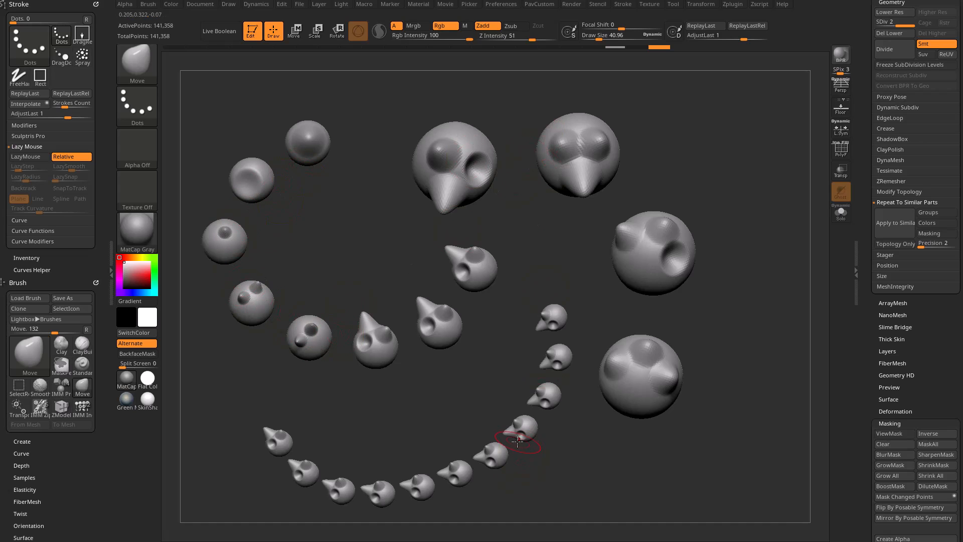
key("ctrl+z")
Turn on Topology Only and try applying the long-beaked sphere's shape to similar parts, undoing the repeat.
left_click(885, 245)
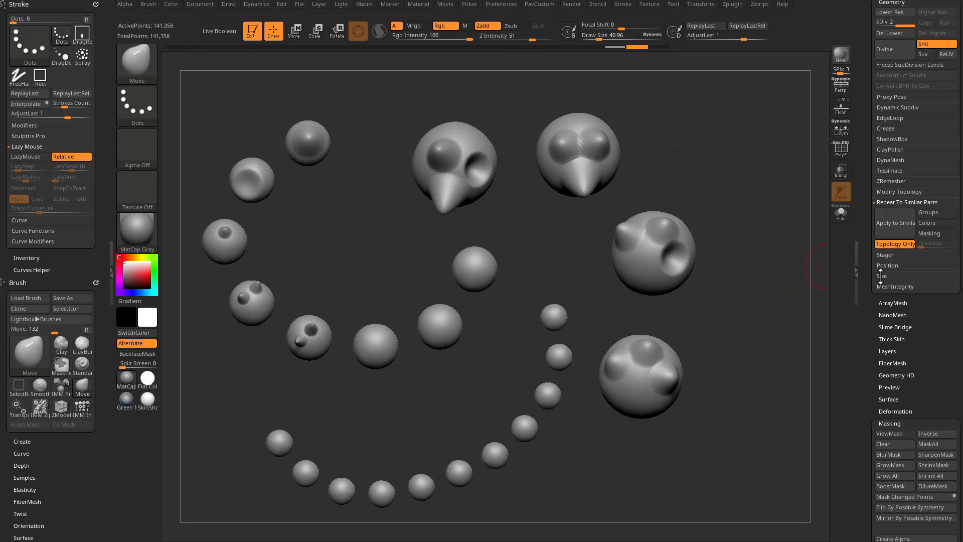
left_click(895, 223)
key("ctrl+z")
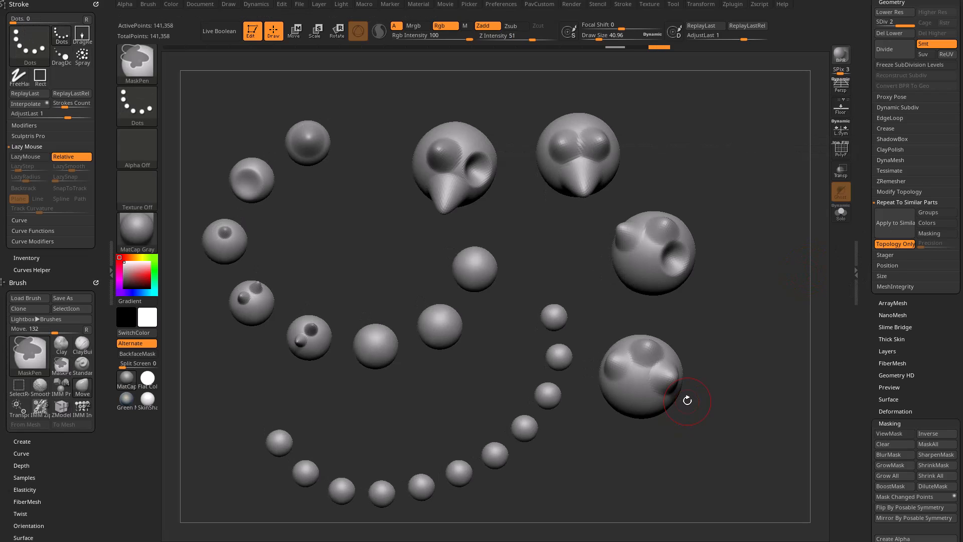
Turn off Topology Only, set Precision to 100 and apply the first large sphere's shape to all similar spheres.
left_click(895, 244)
left_click(895, 223)
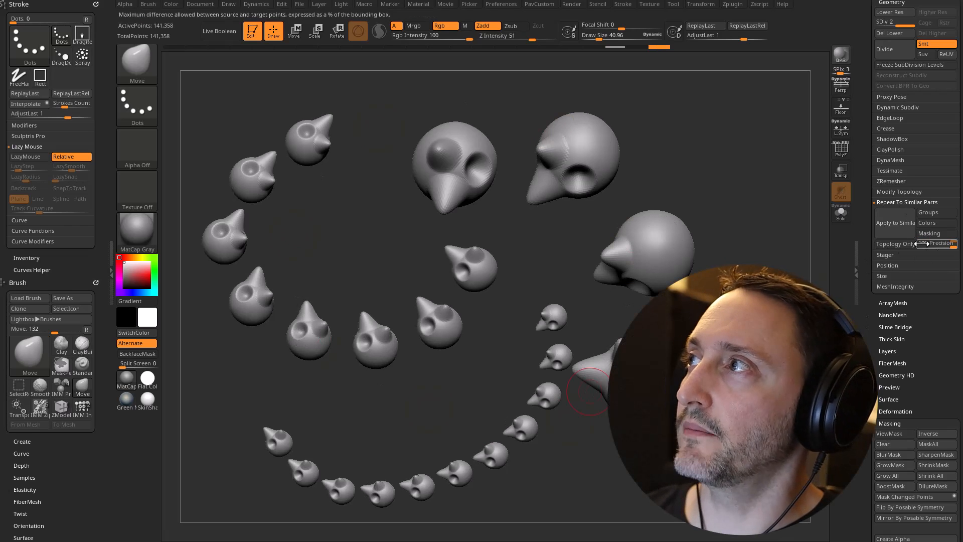
left_click_drag(752, 243, 770, 253)
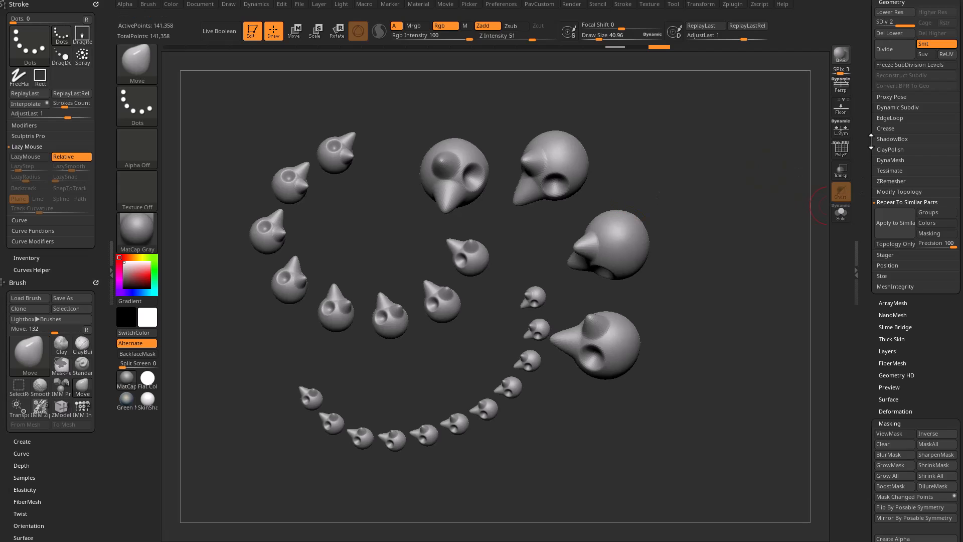
Switch to the Cube3D primitive, display its polygon wireframe and convert it to a PolyMesh3D.
scroll(871, 143, "up", 5)
left_click(895, 130)
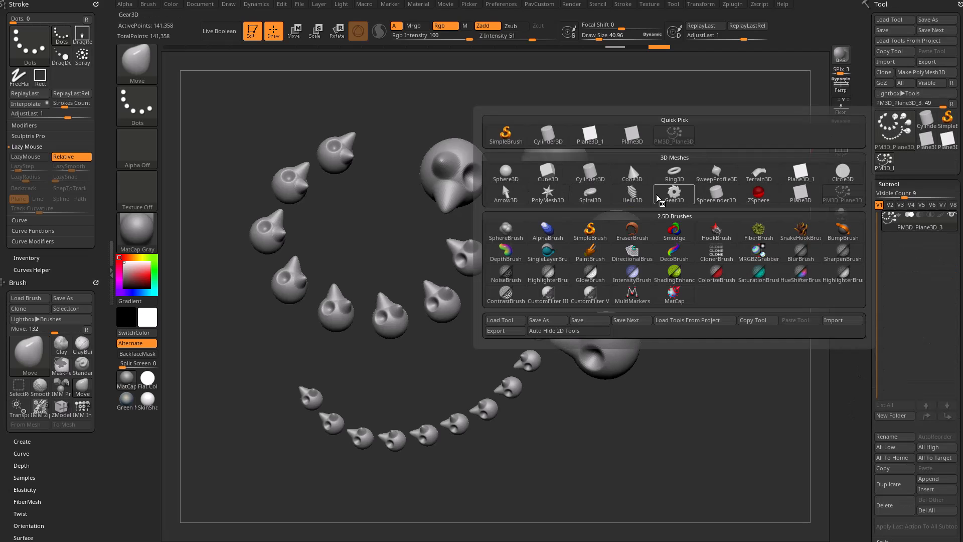
left_click(560, 180)
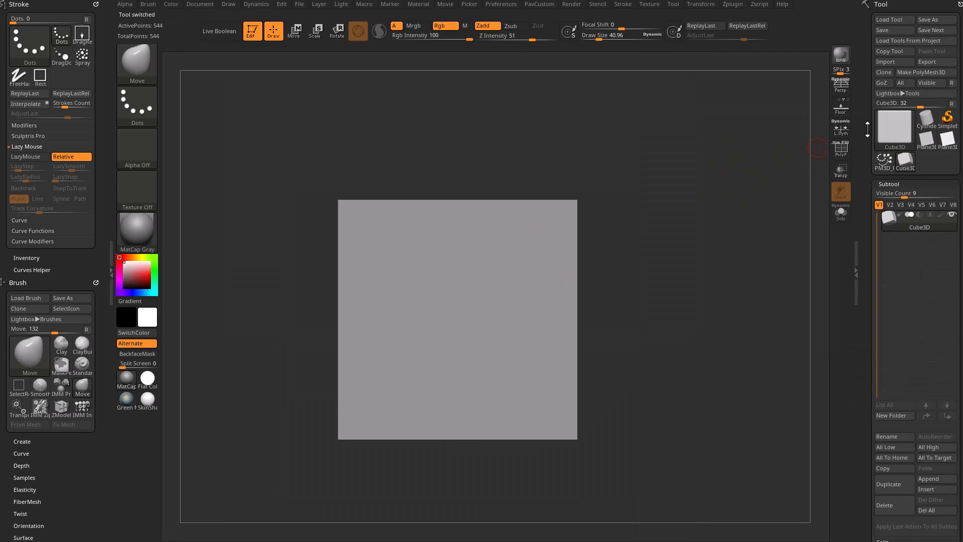
left_click(886, 127)
left_click_drag(738, 226, 710, 227, "alt")
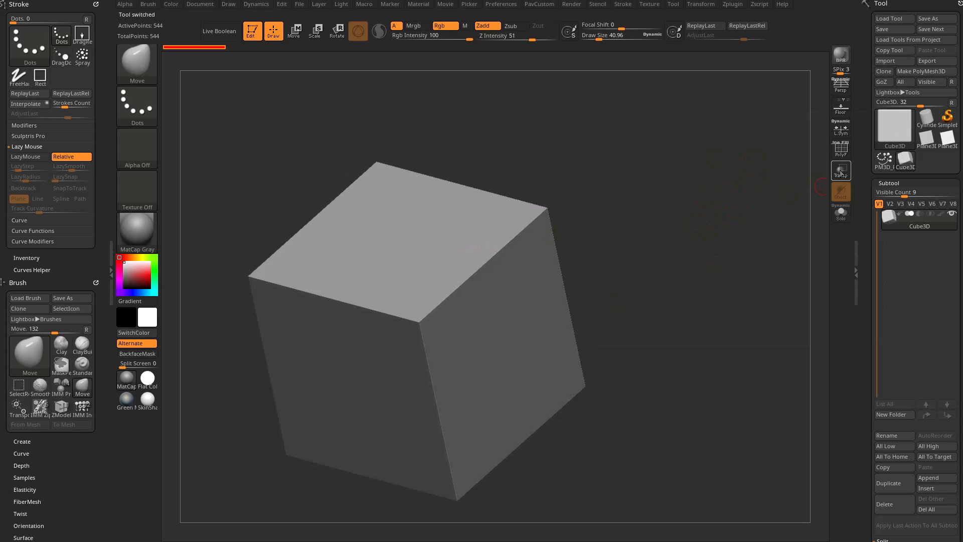
left_click(840, 149)
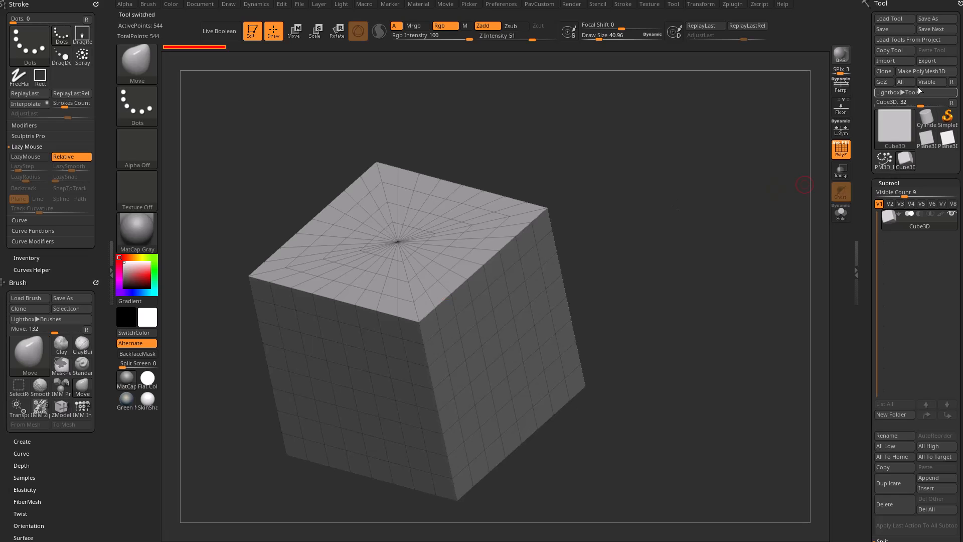
left_click(918, 73)
Scale the cube along its individual axes with the gizmo into a smaller, elongated rectangular block.
key("w")
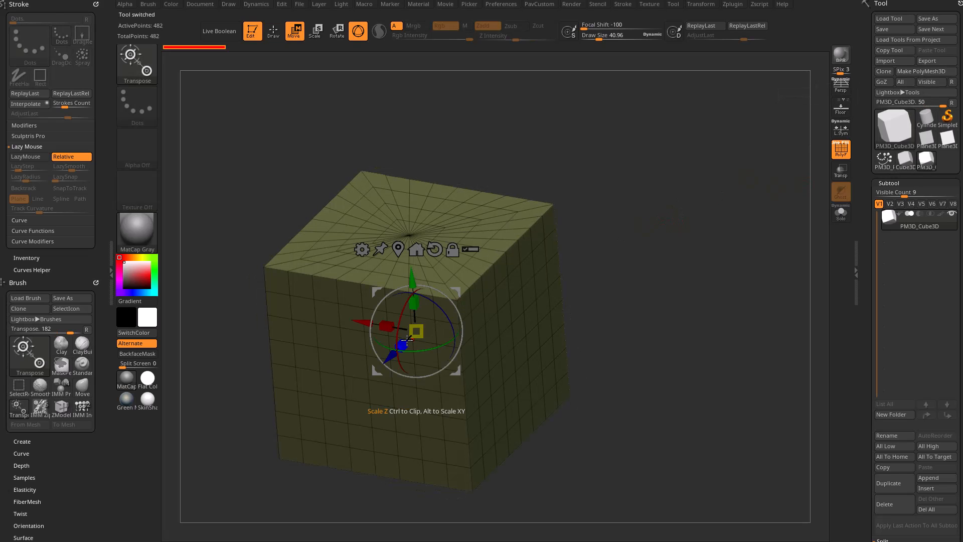
left_click_drag(404, 344, 422, 373)
left_click_drag(386, 326, 415, 318)
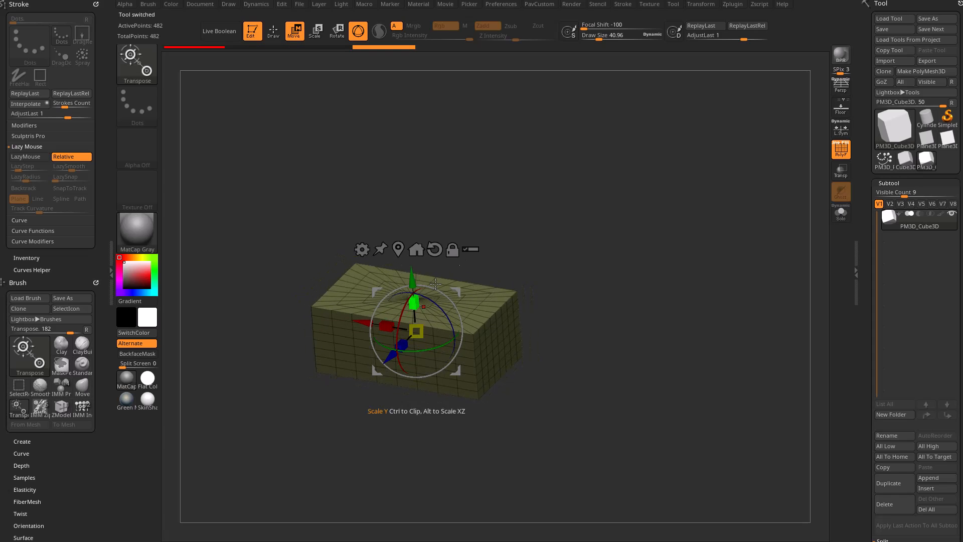
mouse_move(561, 244)
left_mouse_down()
mouse_move(558, 273)
mouse_move(561, 244)
left_mouse_up()
left_click_drag(403, 344, 409, 339)
left_click_drag(505, 243, 609, 230)
Open the ZRemesher settings and change the block's material to SkinShade4.
scroll(866, 271, "down", 10)
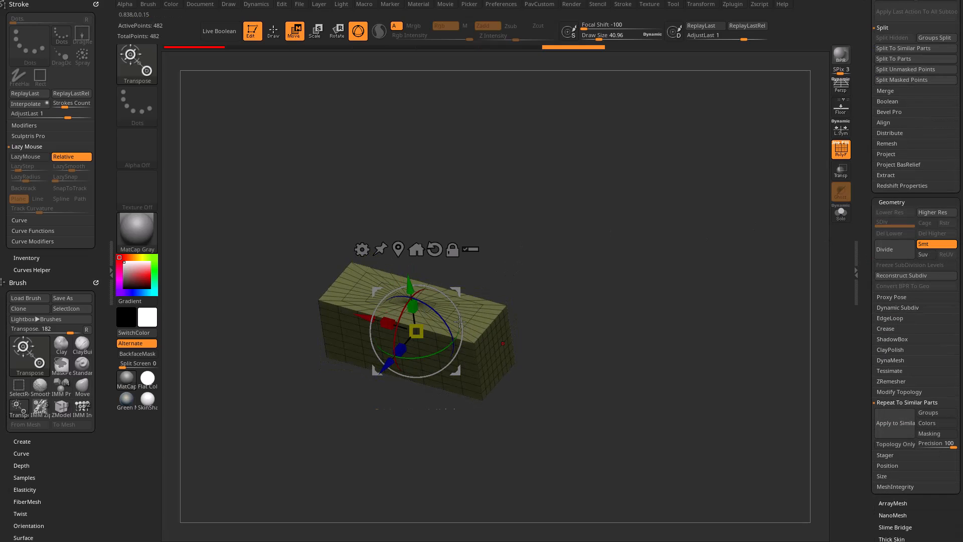
scroll(864, 259, "down", 4)
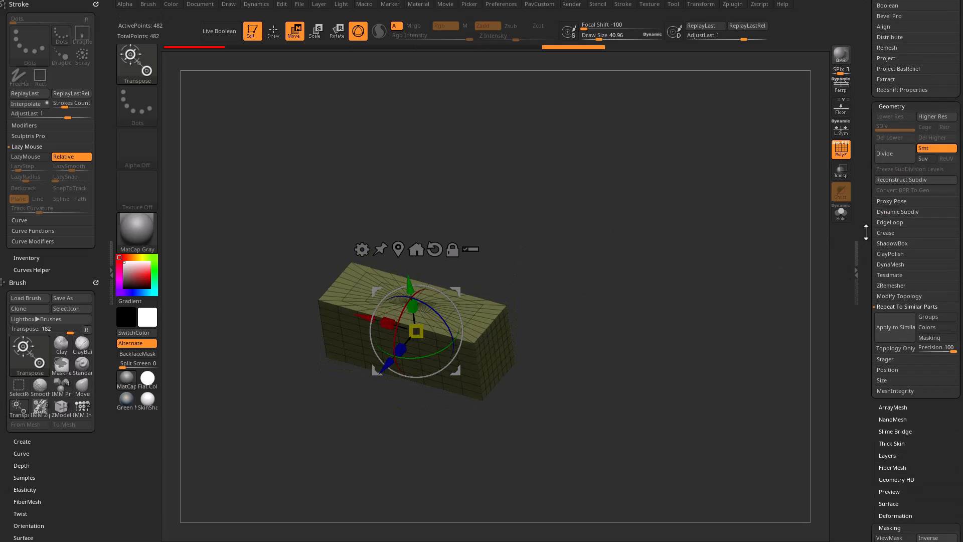
left_click(890, 285)
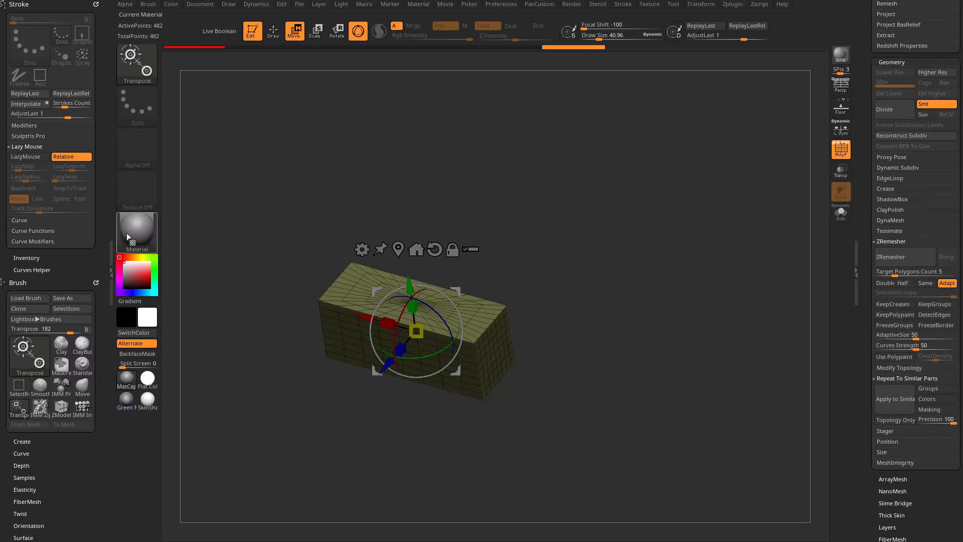
left_click(146, 237)
left_click(787, 357)
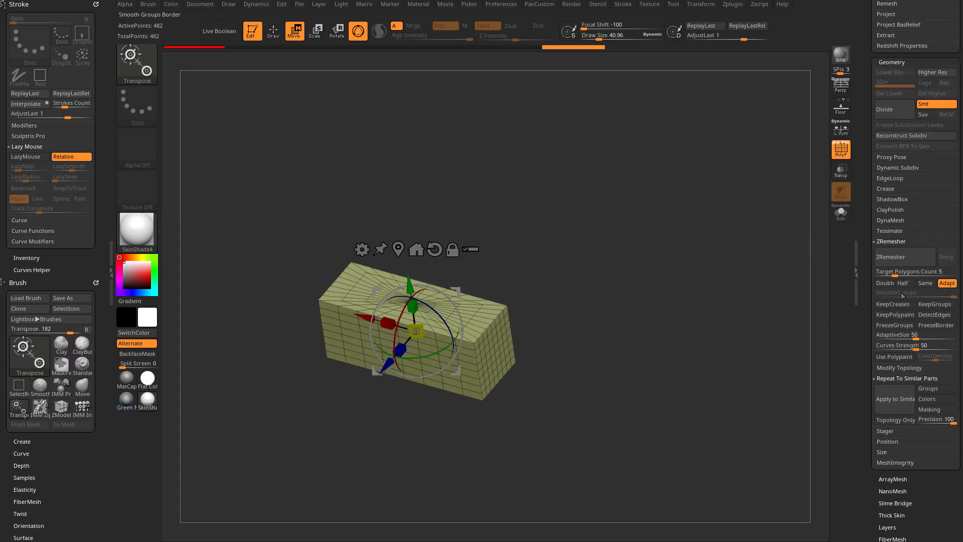
Remesh the block with ZRemesher at Half with DetectEdges on, and remesh it again with AdaptiveSize 0.
left_click(901, 283)
left_click(922, 317)
left_click(900, 256)
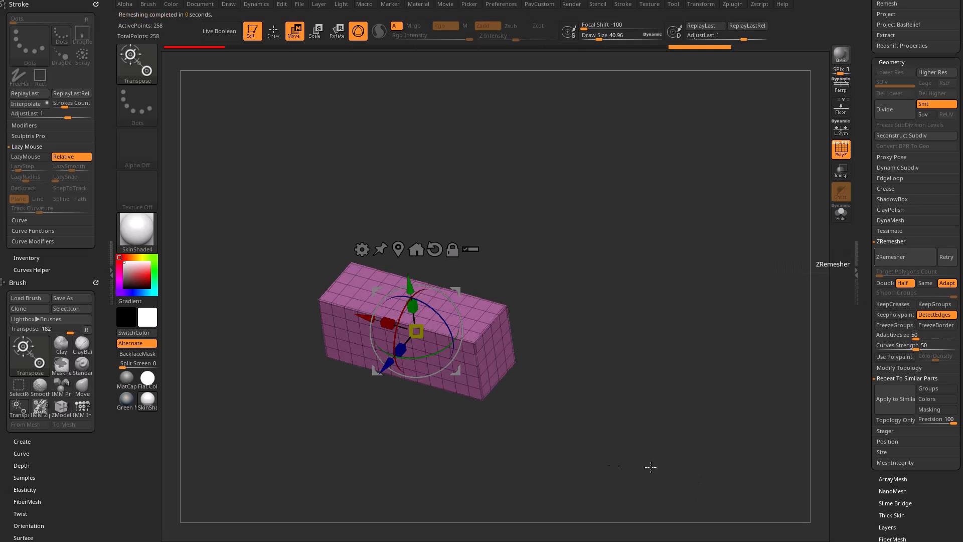
left_click_drag(913, 335, 876, 335)
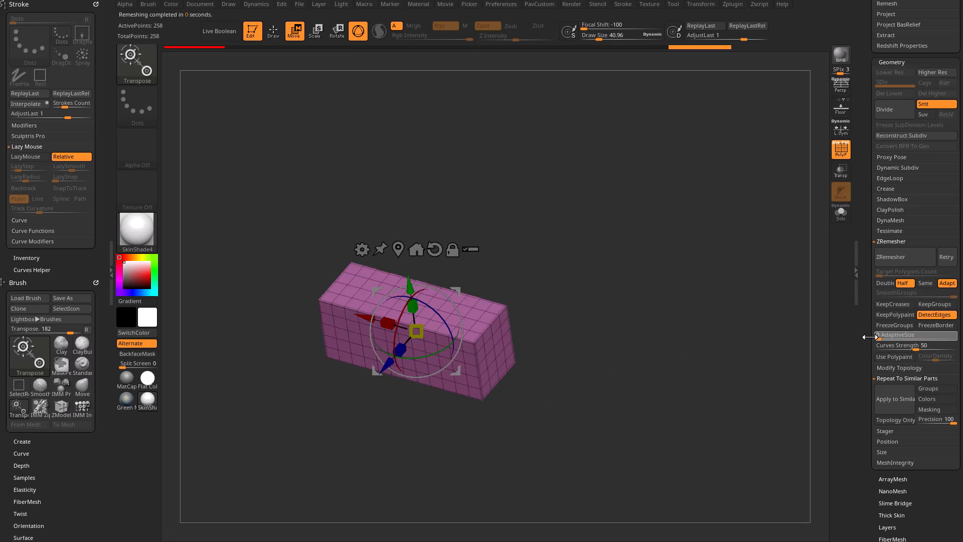
left_click(901, 257)
Duplicate the block along its long axis by about 1.88 units, leaving a small gap between the two.
mouse_move(623, 293)
left_mouse_down("alt")
mouse_move(602, 322)
mouse_move(613, 254)
mouse_move(623, 342)
mouse_move(612, 329)
mouse_move(596, 346)
left_mouse_up("alt")
key("q")
key("w")
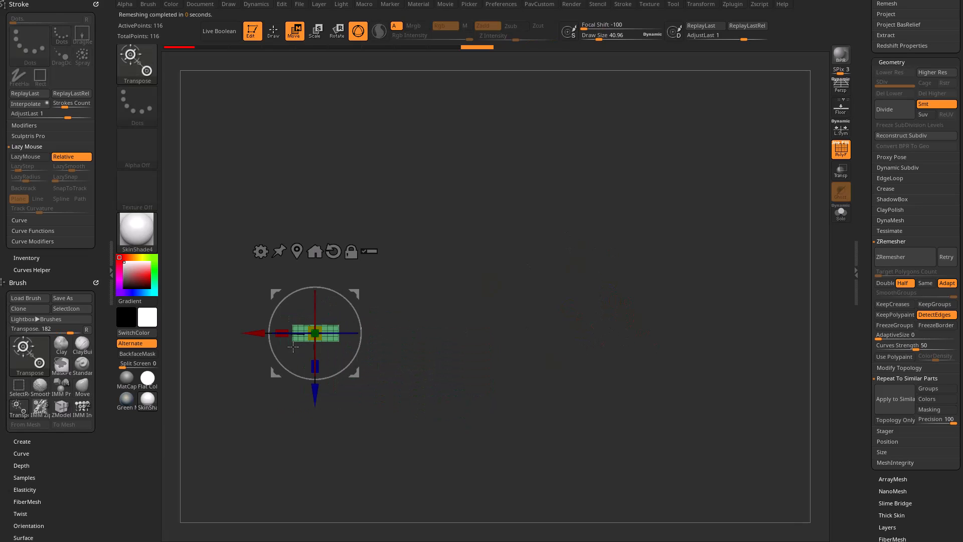
left_click_drag(450, 307, 405, 303, "alt")
key("ctrl")
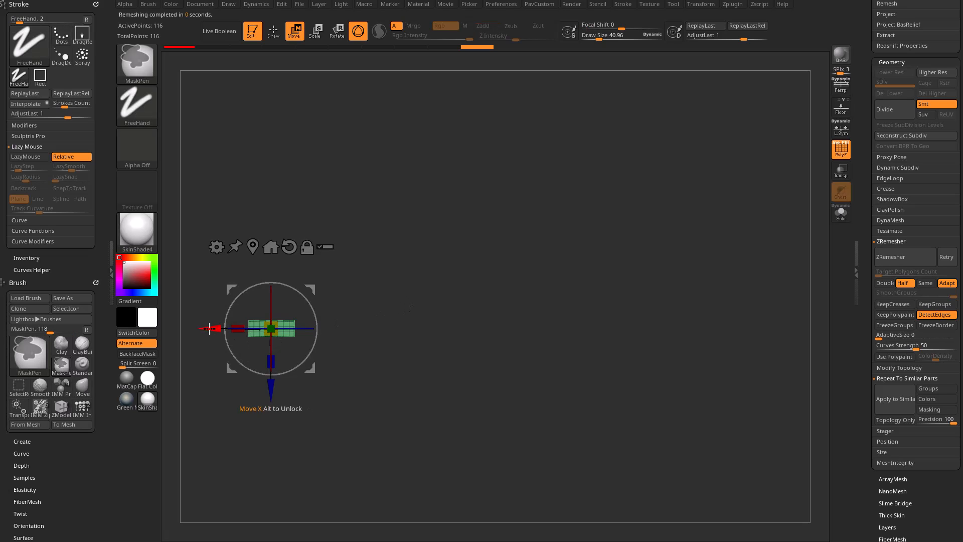
left_click_drag(208, 328, 262, 345, "ctrl")
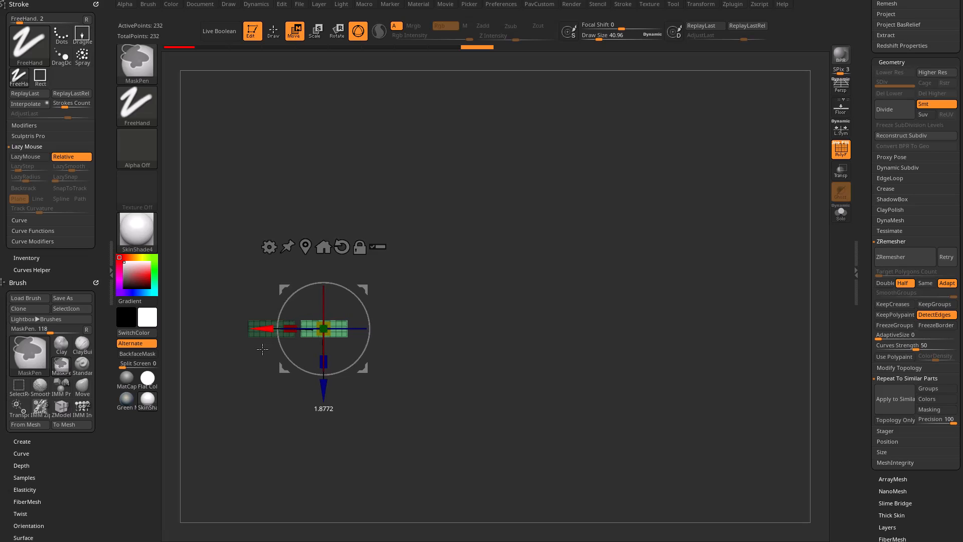
Repeat the duplication seven more times to form a row of nine blocks and clear the mask.
key("1")
key("1")
key("1")
key("1")
key("1")
key("1")
key("1")
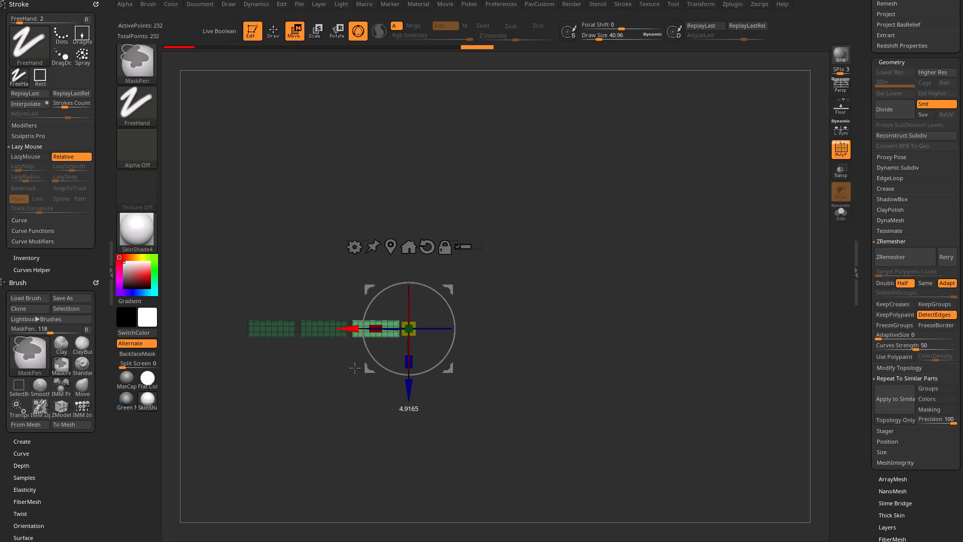
key("q")
mouse_move(535, 330)
right_mouse_down()
mouse_move(655, 311)
mouse_move(615, 340)
right_mouse_up()
left_click_drag(688, 237, 762, 289, "ctrl")
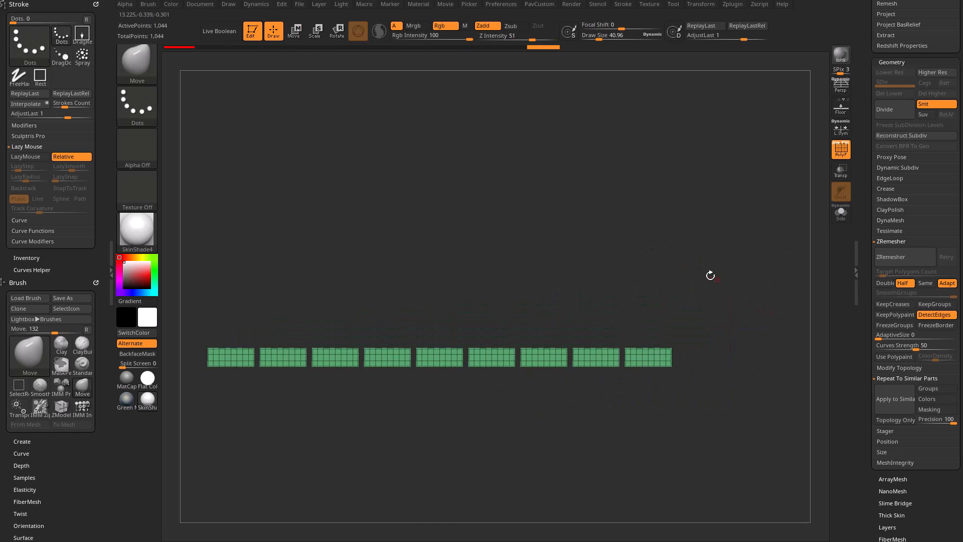
Centre the gizmo on the row of blocks and move the row to the middle of the displayed floor grid.
right_click_drag(716, 277, 739, 267)
key("w")
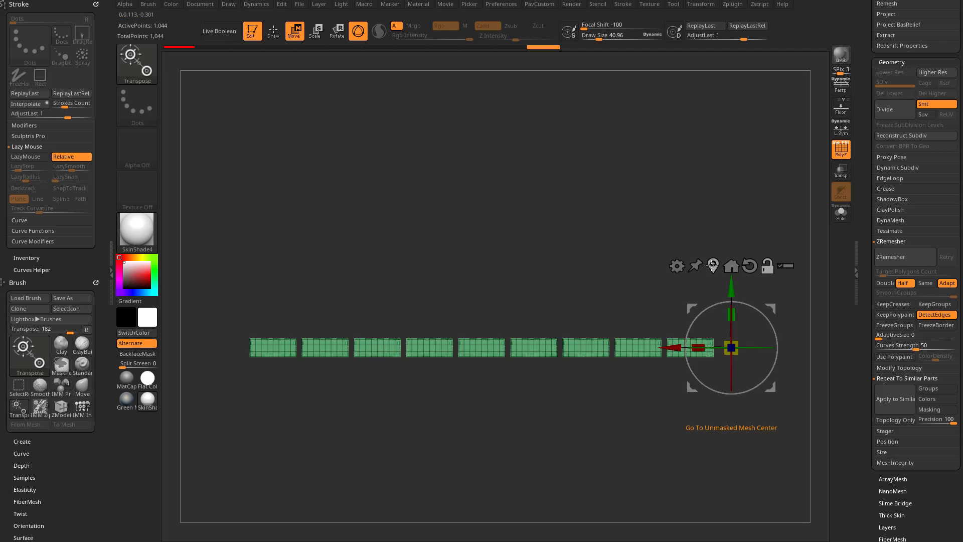
left_click(712, 266)
left_click(462, 266)
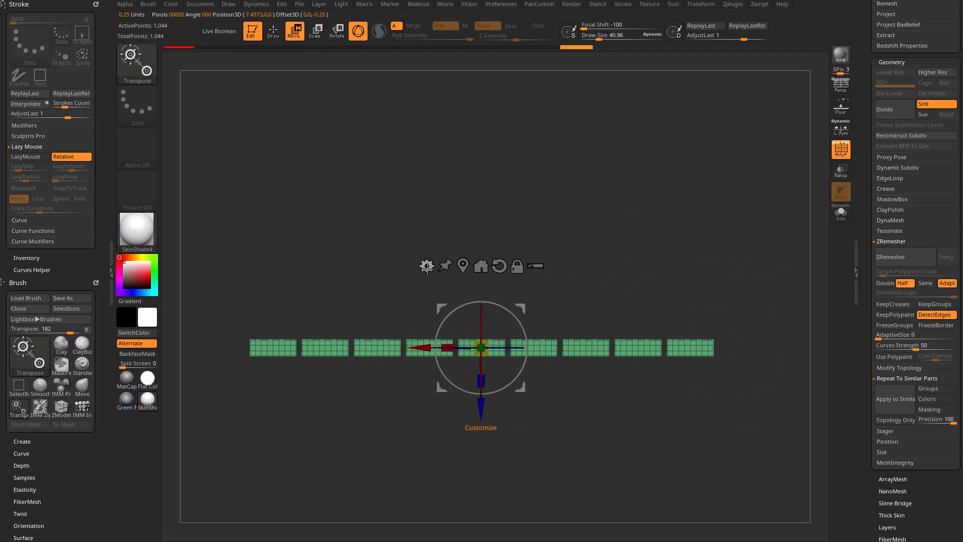
left_click(840, 111)
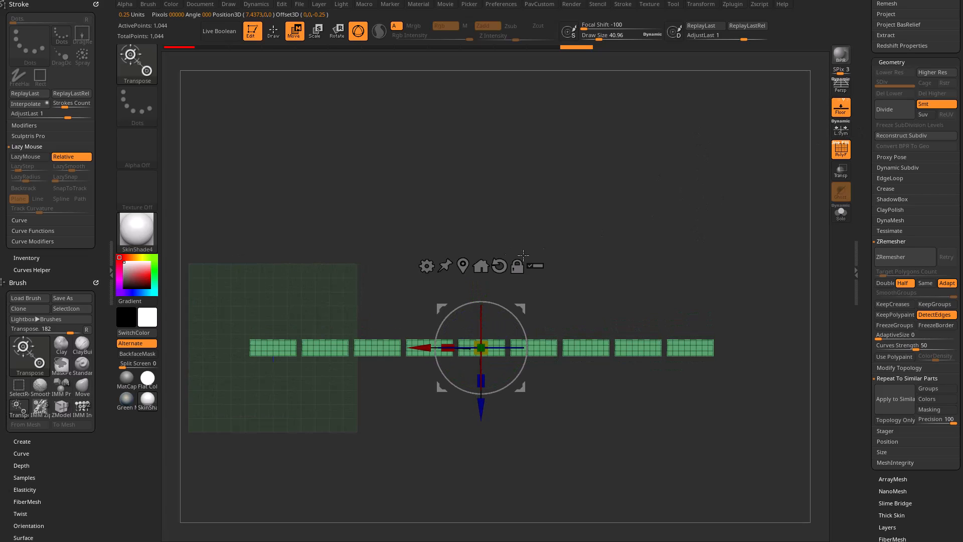
left_click_drag(543, 254, 622, 241, "alt")
left_click(561, 254)
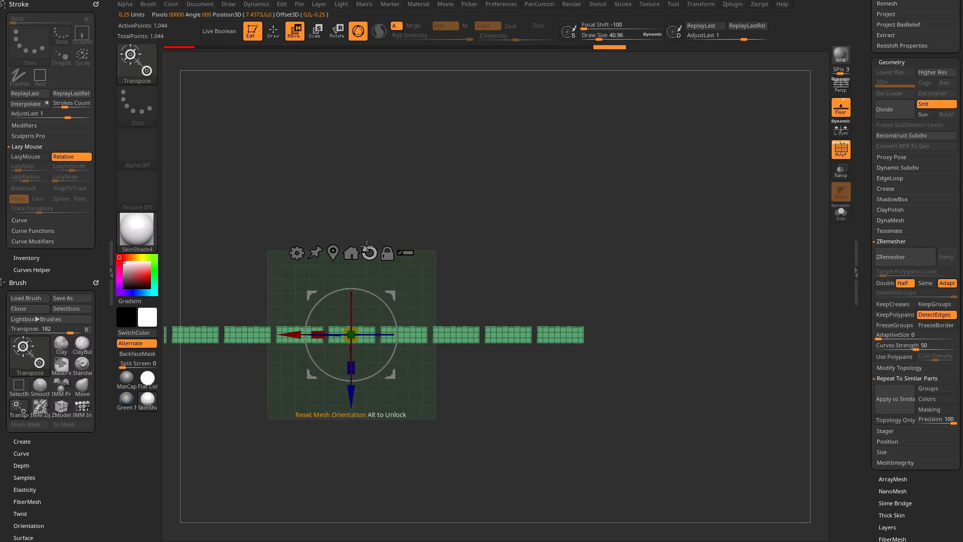
left_click_drag(467, 190, 585, 196, "alt")
left_click_drag(625, 261, 594, 248)
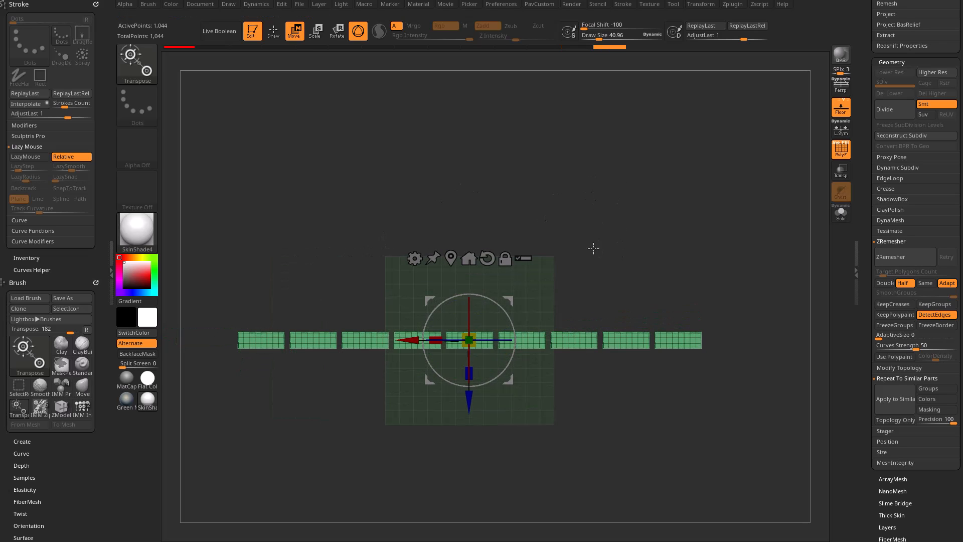
Bend the row of nine blocks into a full ring with the Bend Arc deformer.
left_click(414, 259)
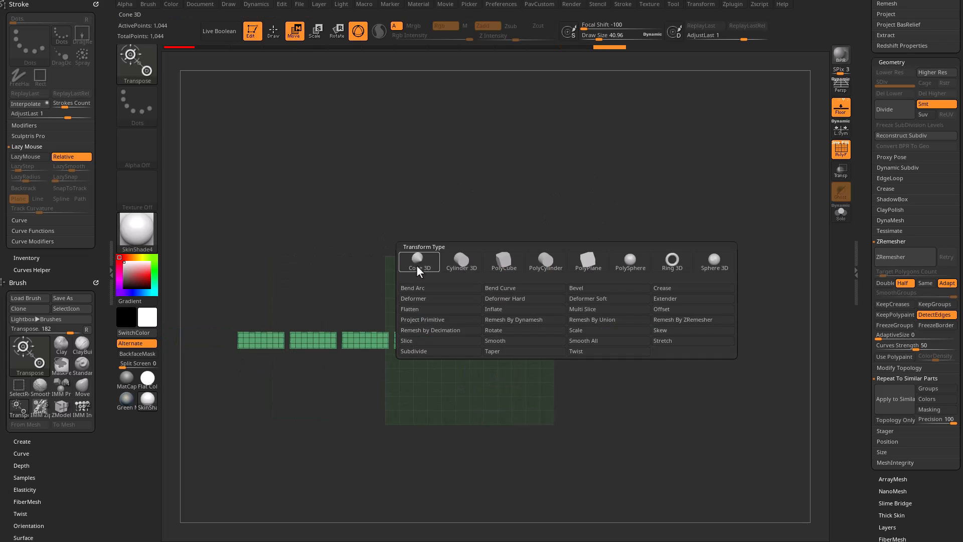
left_click(468, 287)
left_click_drag(470, 342, 468, 242)
left_click_drag(735, 204, 726, 242, "alt")
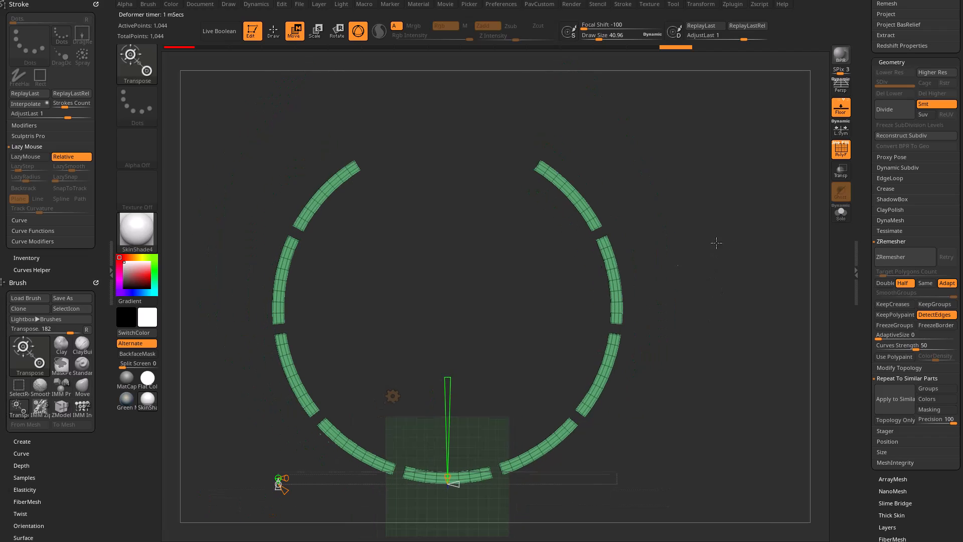
left_click_drag(444, 380, 444, 357)
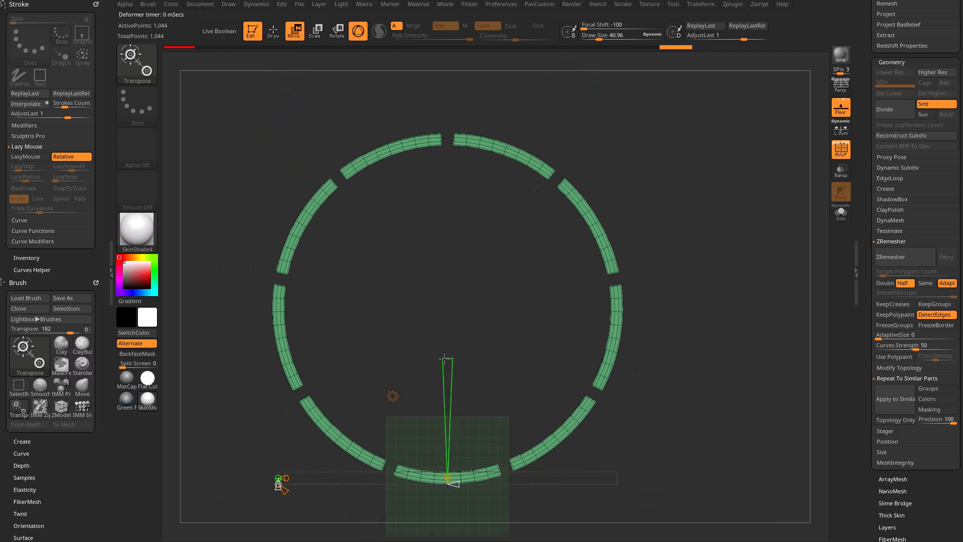
left_click_drag(453, 483, 350, 441)
Duplicate the ring directly above itself, with the copy rotated so its bricks are staggered over those below.
left_click_drag(620, 321, 648, 313, "shift")
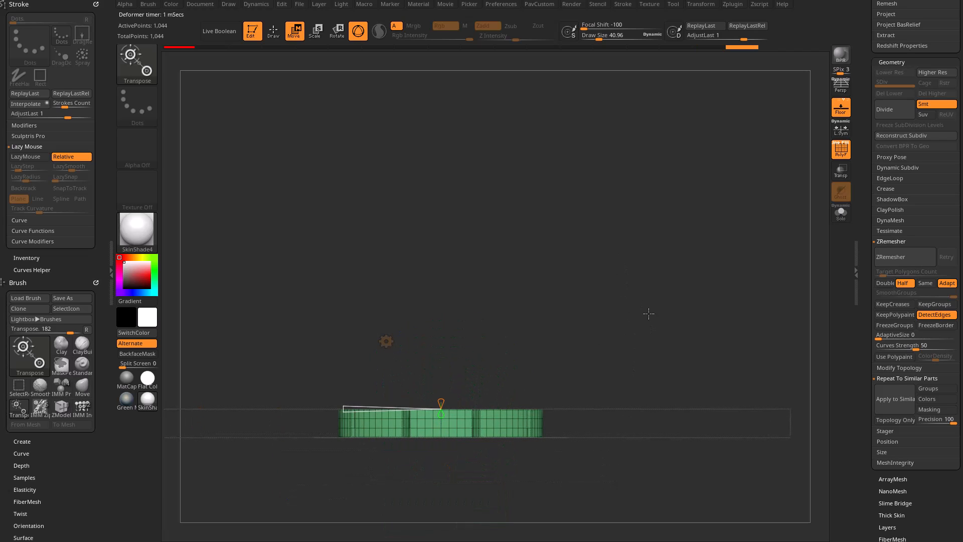
left_click_drag(596, 264, 589, 201)
key("y")
left_click_drag(625, 249, 633, 243, "shift")
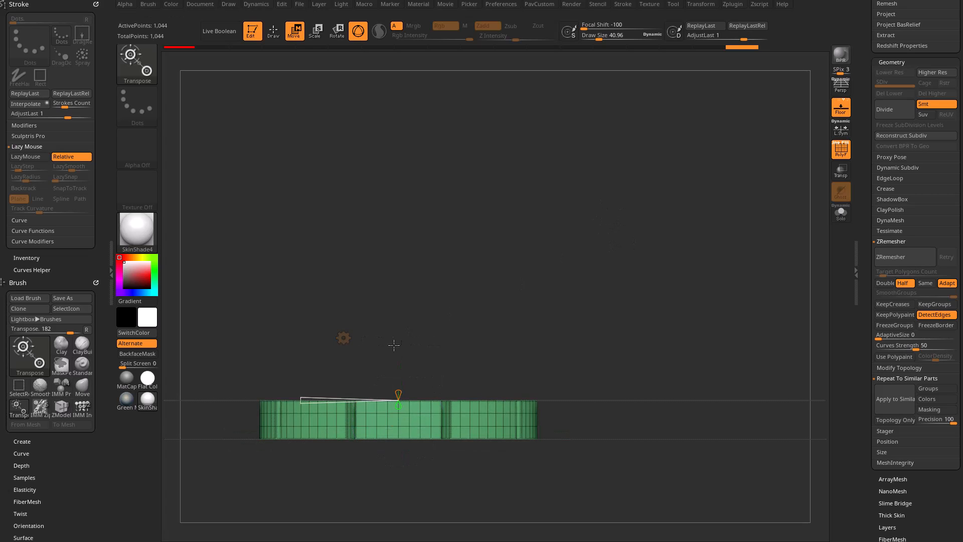
left_click_drag(399, 364, 399, 318, "ctrl")
mouse_move(547, 200)
left_mouse_down()
mouse_move(558, 286)
mouse_move(534, 245)
left_mouse_up()
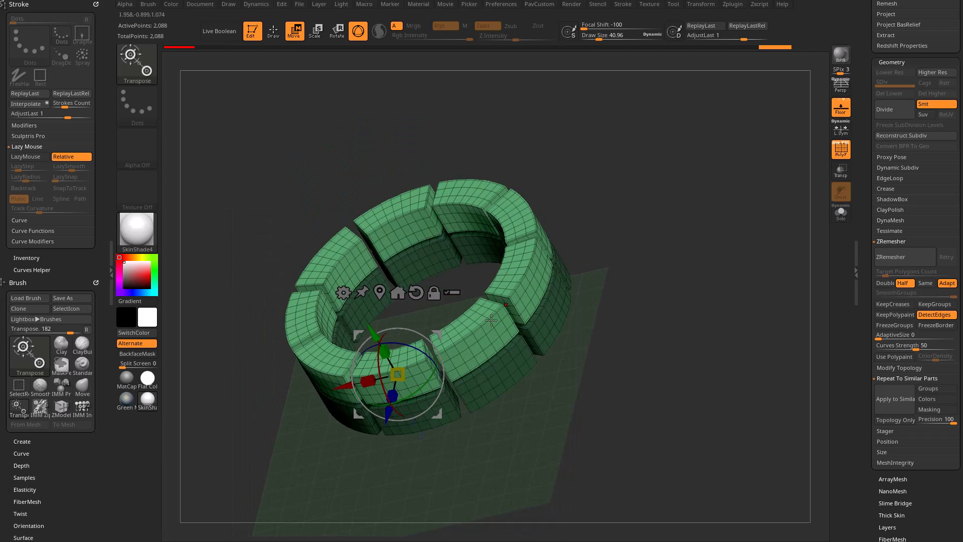
Centre the gizmo on the two staggered rings and duplicate the pair straight upward.
left_click_drag(420, 387, 423, 349)
key("ctrl+z")
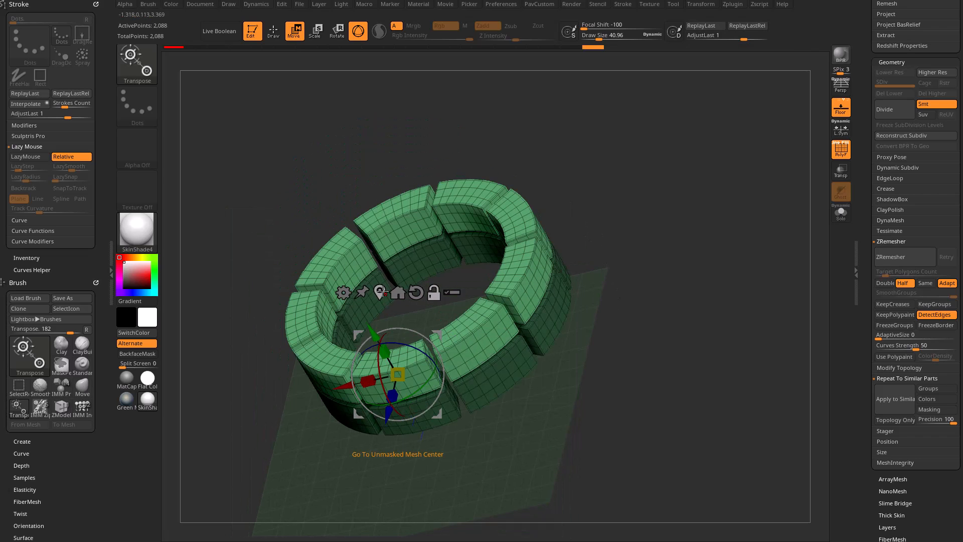
left_click(379, 291)
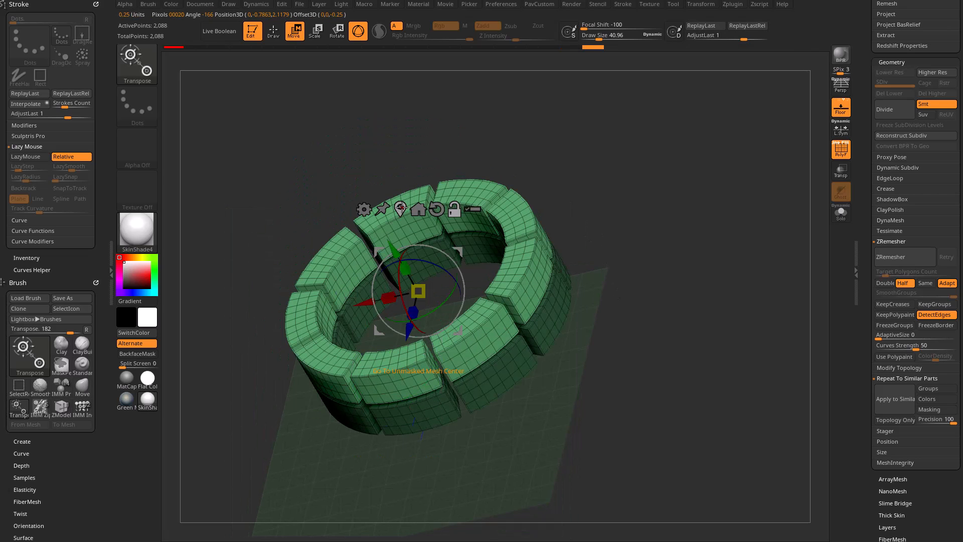
left_click_drag(458, 276, 451, 299)
key("q")
mouse_move(703, 269)
left_mouse_down("shift")
mouse_move(707, 232)
mouse_move(682, 227)
mouse_move(666, 281)
mouse_move(642, 268)
mouse_move(698, 251)
mouse_move(685, 264)
left_mouse_up("shift")
key("w")
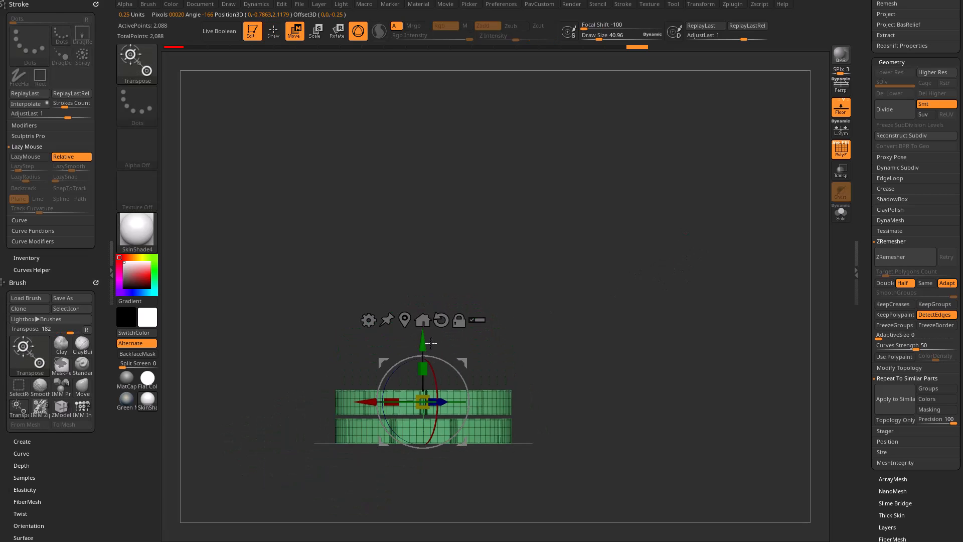
key("ctrl")
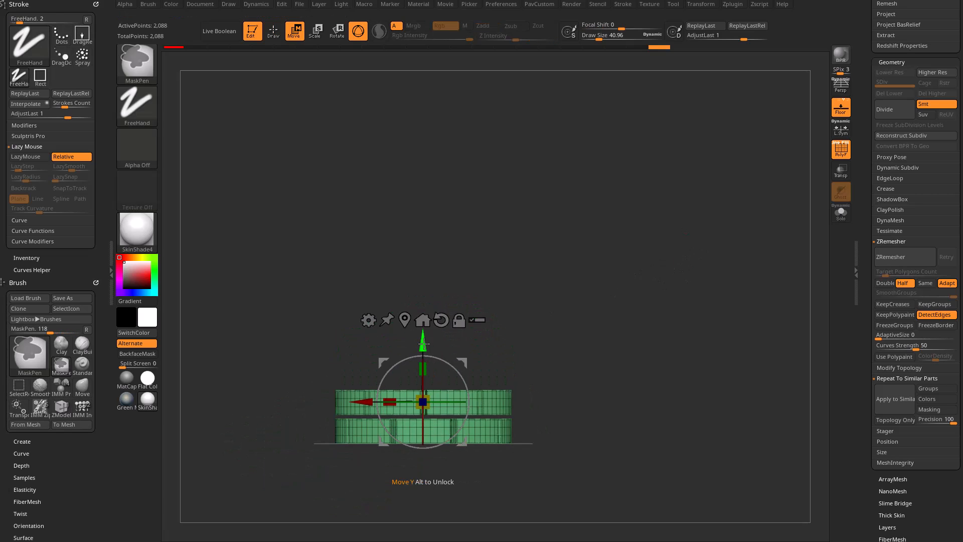
left_click_drag(422, 345, 423, 286, "ctrl")
Repeat the duplication four more times to stack a twelve-row brick tower and clear the mask.
key("1")
key("1")
key("1")
key("1")
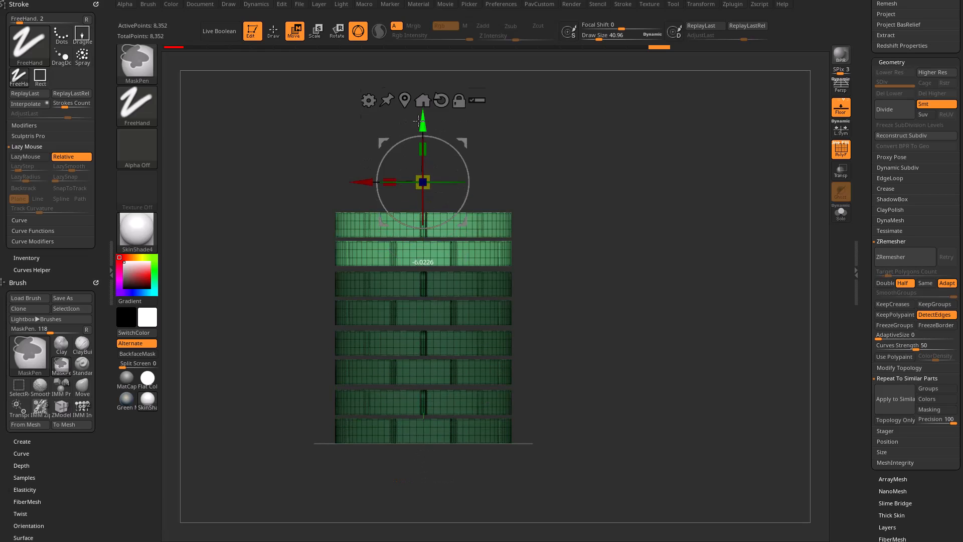
key("q")
right_click_drag(630, 227, 621, 167, "ctrl")
left_click_drag(621, 167, 659, 219, "ctrl")
Examine the brick tower without its polygon wireframe, and display the wireframe again.
mouse_move(659, 220)
right_mouse_down("alt")
mouse_move(669, 190)
mouse_move(675, 226)
right_mouse_up("alt")
left_click(841, 150)
right_click_drag(730, 146, 661, 233, "alt")
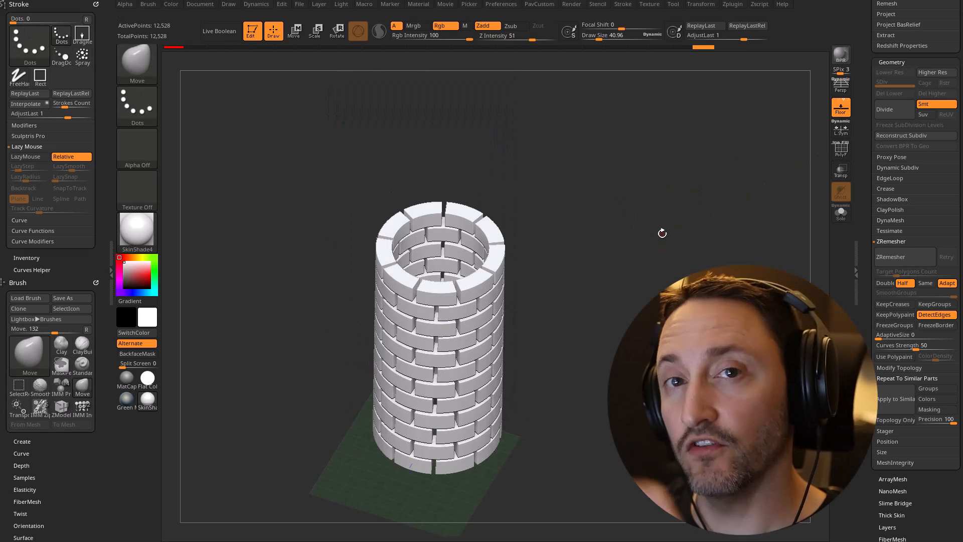
left_click(841, 149)
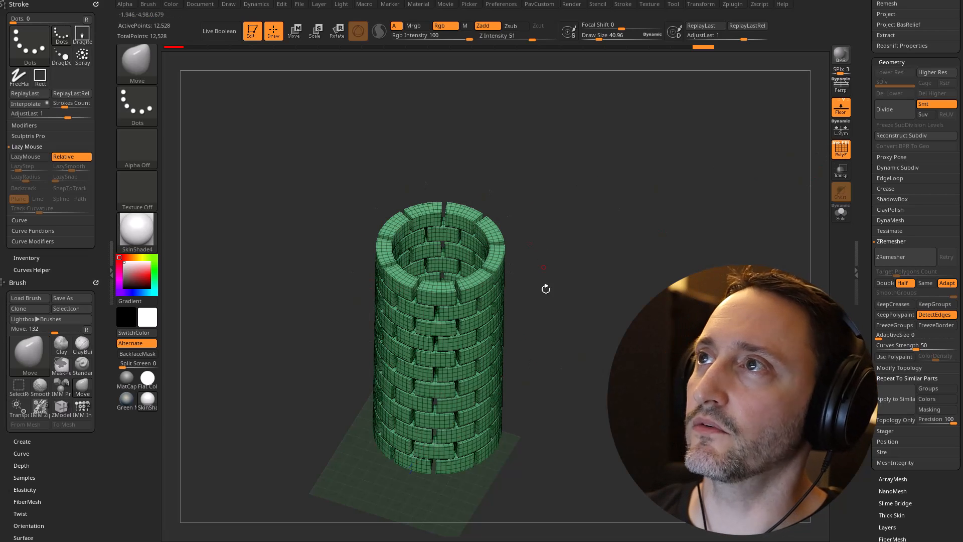
right_click_drag(596, 280, 592, 288)
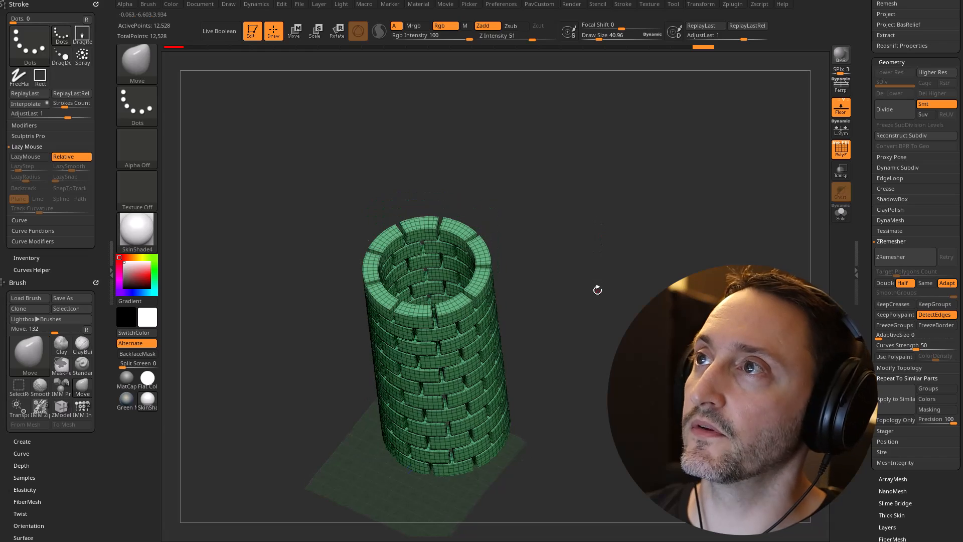
Move the brick tower so it stands centred on the floor grid.
key("w")
right_click_drag(516, 199, 550, 142, "shift")
left_click_drag(419, 349, 419, 405)
key("q")
mouse_move(587, 305)
right_mouse_down()
mouse_move(634, 221)
mouse_move(683, 172)
mouse_move(662, 256)
mouse_move(673, 141)
right_mouse_up()
key("ctrl")
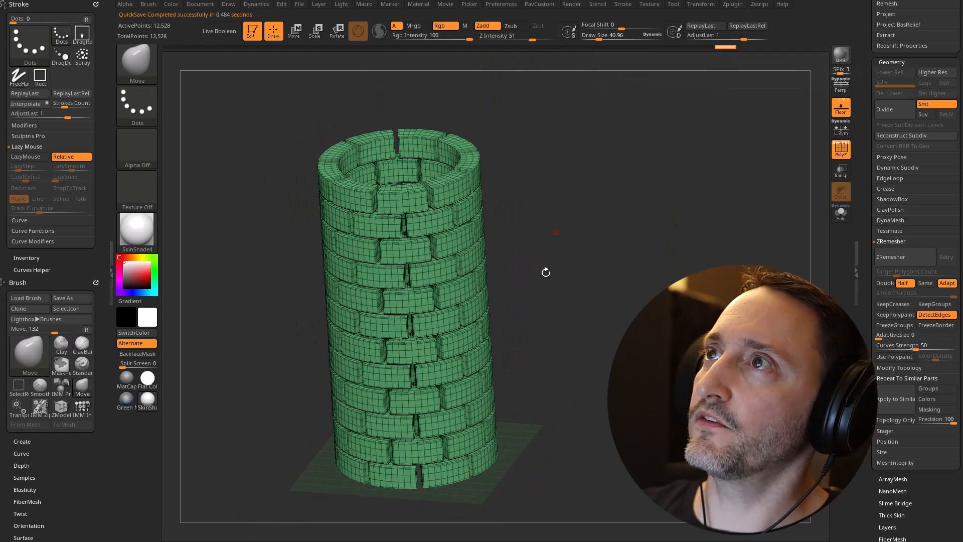
Enlarge the Draw Size to about 130 and pull a spike out of one brick with the Move brush.
scroll(866, 205, "up", 1)
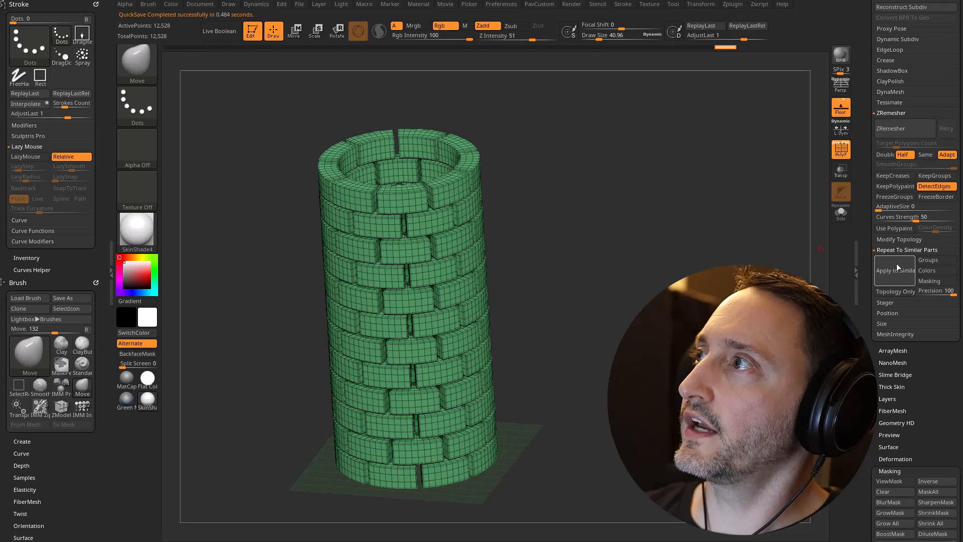
mouse_move(693, 242)
right_mouse_down()
mouse_move(694, 261)
mouse_move(694, 251)
right_mouse_up()
mouse_move(693, 200)
right_mouse_down("alt")
mouse_move(650, 286)
mouse_move(671, 287)
right_mouse_up("alt")
key("s")
left_click_drag(680, 288, 681, 287)
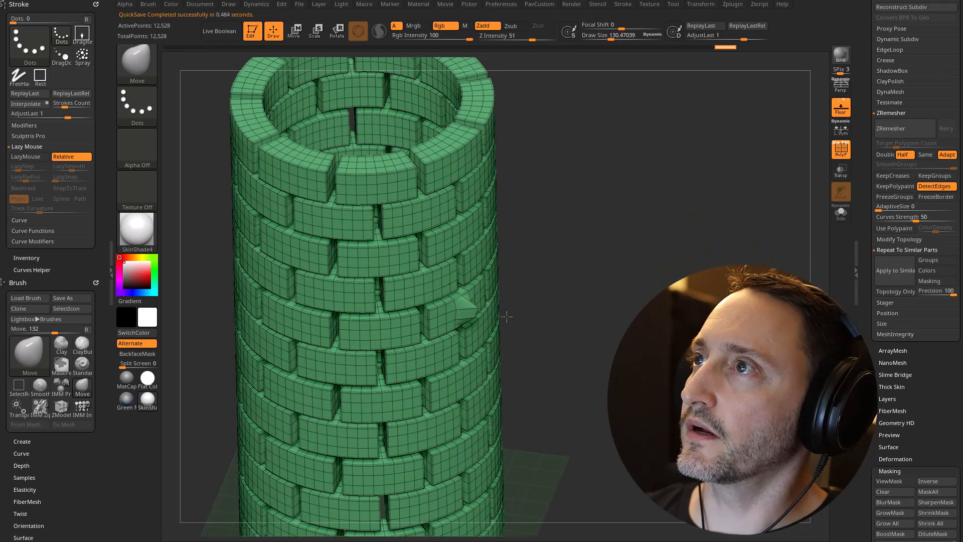
Try applying the spiked brick's shape to similar parts, and undo the change.
left_click(895, 270)
right_click_drag(677, 215, 636, 201, "ctrl")
right_click_drag(637, 200, 697, 215)
key("ctrl+z")
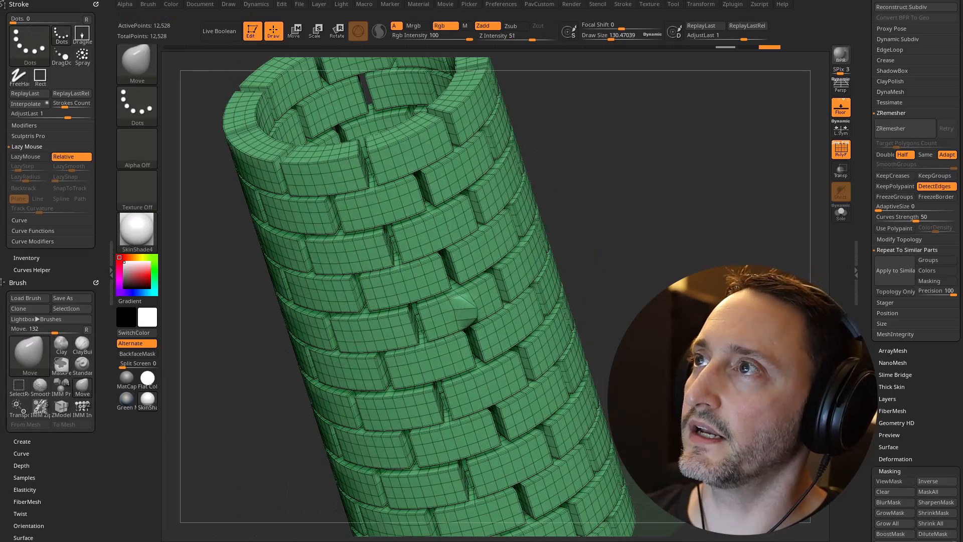
Switch to the ZModeler brush and set its edge action to Bevel with the EdgeLoop Complete target.
mouse_move(704, 268)
right_mouse_down("ctrl")
mouse_move(751, 256)
mouse_move(751, 288)
right_mouse_up("ctrl")
key("b")
key("z")
key("m")
key("b")
key("z")
key("m")
key("space")
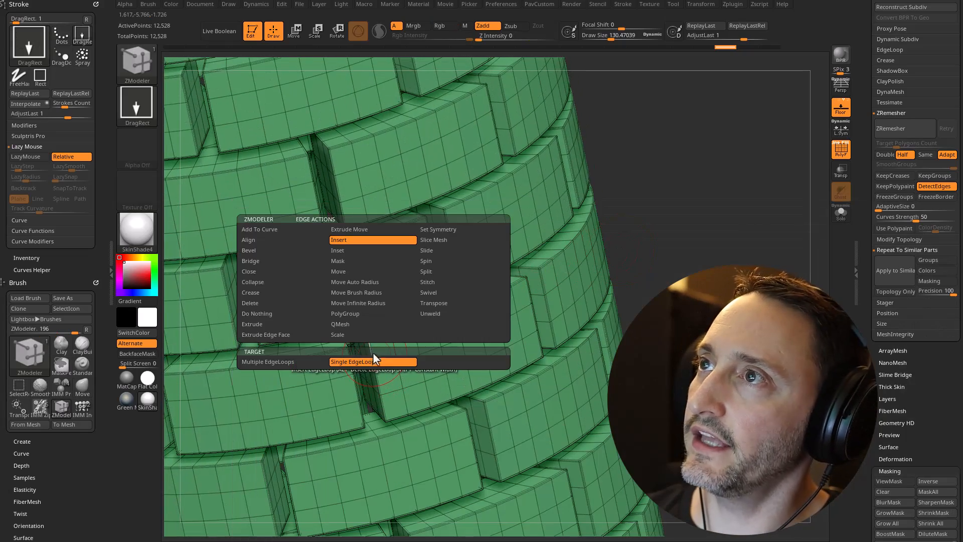
left_click(276, 251)
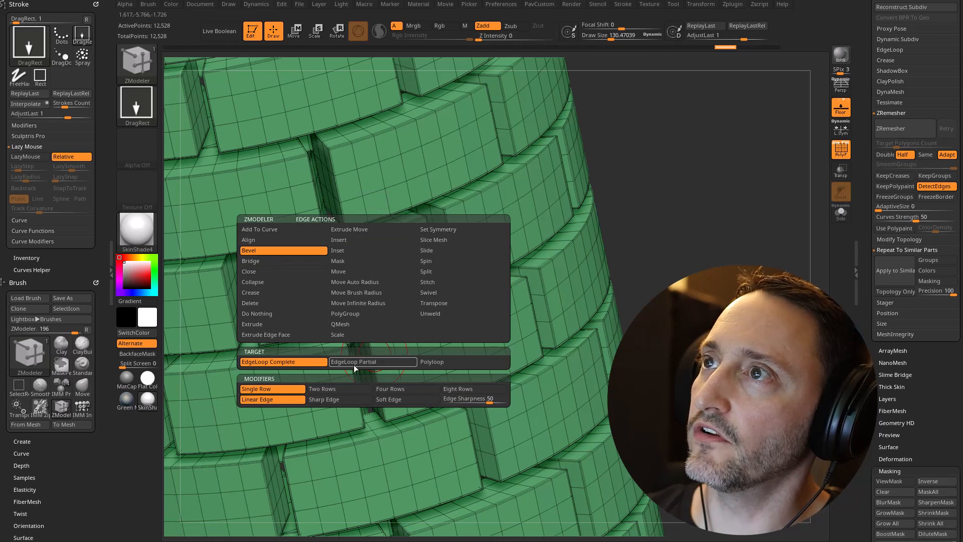
left_click(262, 362)
Bevel the outer face's edge loop on one brick and apply the change to similar parts.
left_click_drag(640, 204, 673, 200)
left_click_drag(382, 336, 392, 343)
left_click(890, 272)
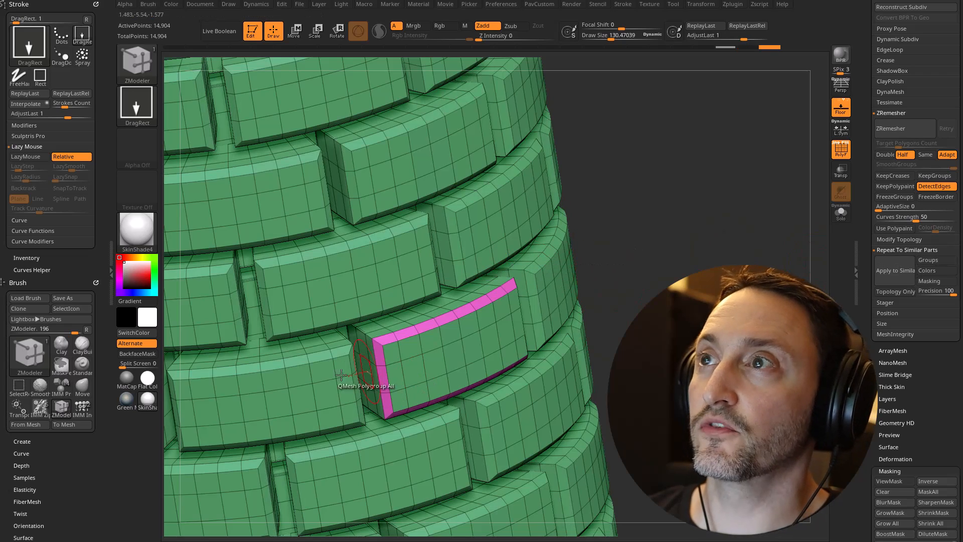
Undo the repeat and apply the beveled brick to similar parts again with Groups enabled.
left_click_drag(669, 235, 689, 265)
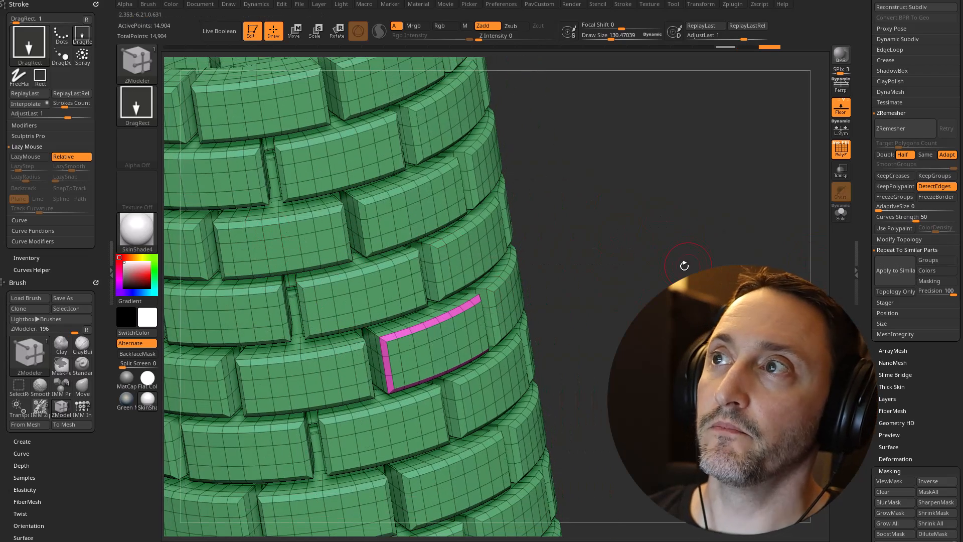
key("ctrl+z")
left_click(927, 261)
left_click_drag(630, 362, 651, 287, "alt")
left_click_drag(652, 287, 603, 363)
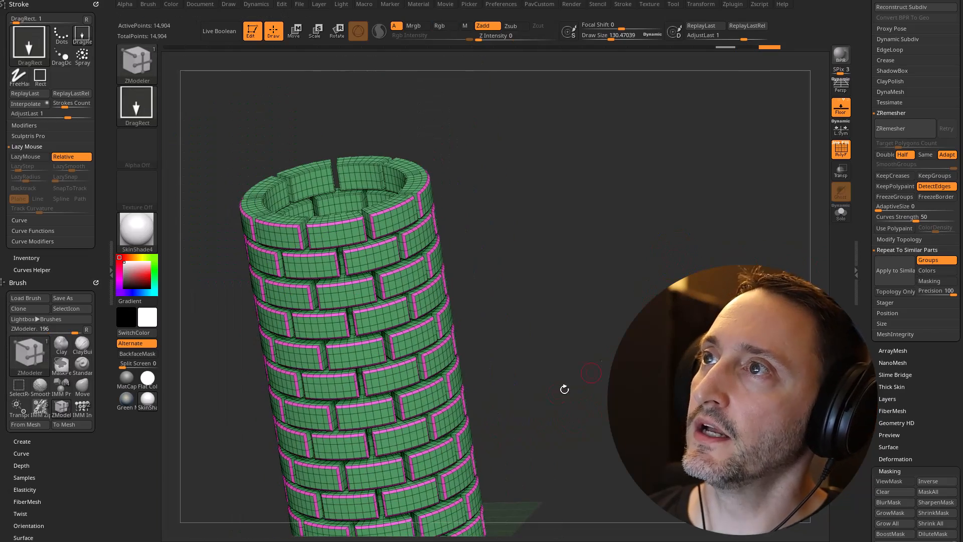
left_click_drag(608, 269, 633, 358)
Mask one brick in the tower's top row, grow the mask over the whole brick with Grow All, and invert it.
left_click_drag(647, 260, 660, 201)
left_click_drag(660, 201, 702, 271, "shift")
left_click_drag(780, 266, 763, 206)
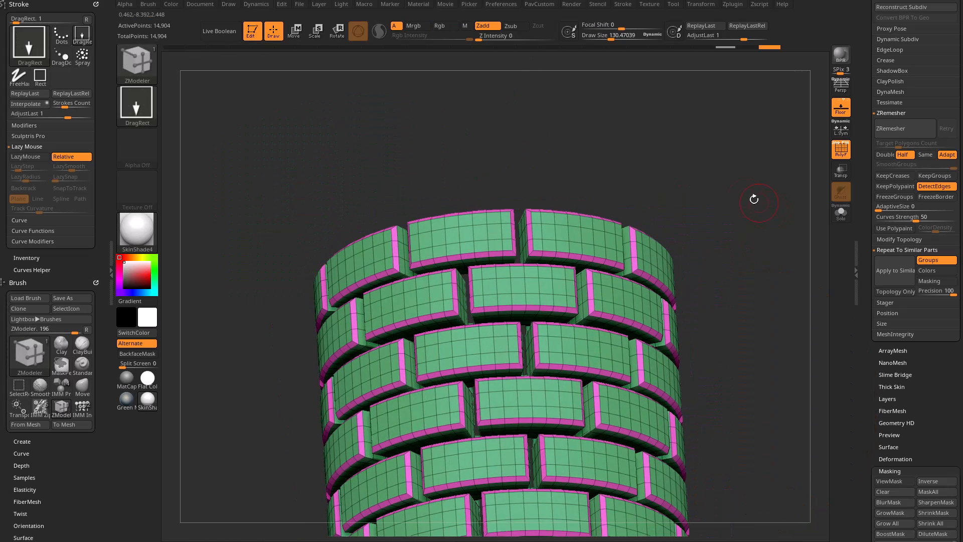
left_click_drag(443, 170, 473, 227, "ctrl")
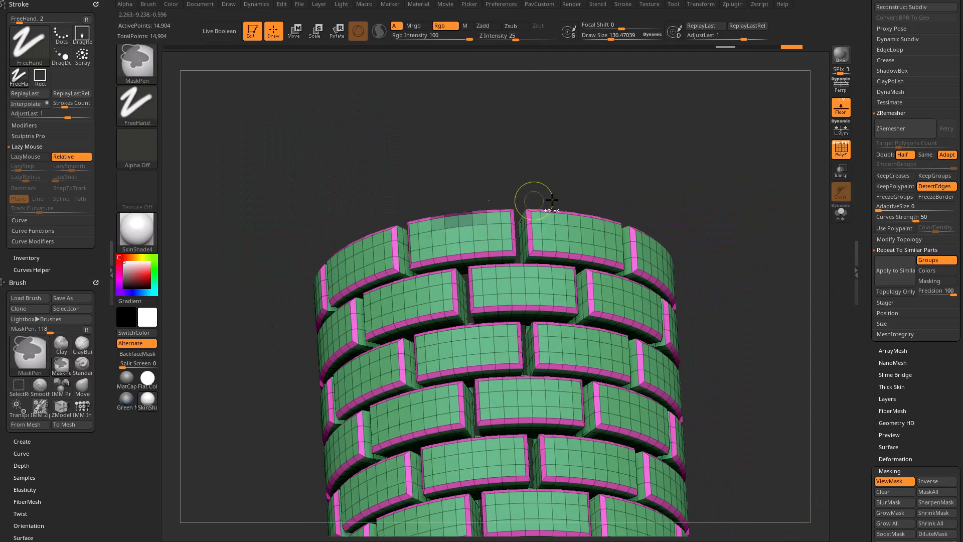
scroll(859, 241, "down", 5)
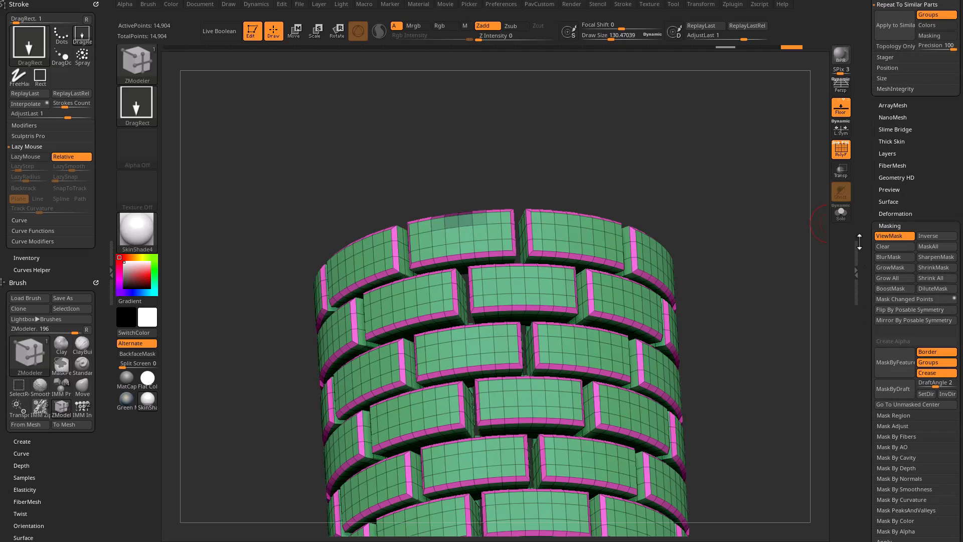
left_click(887, 278)
scroll(871, 261, "up", 5)
left_click(733, 204, "ctrl")
left_click_drag(733, 204, 752, 213, "shift")
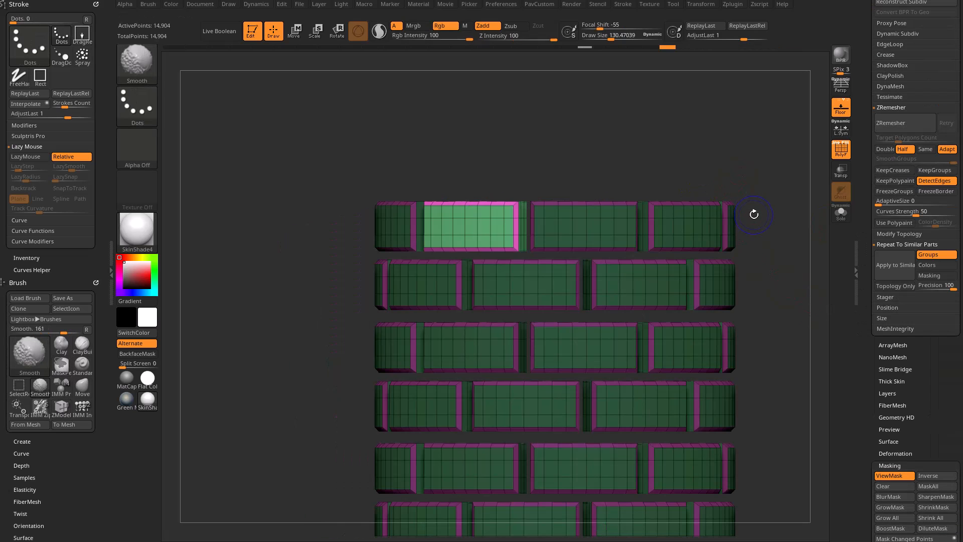
Activate the Move gizmo and centre it on the unmasked brick.
key("w")
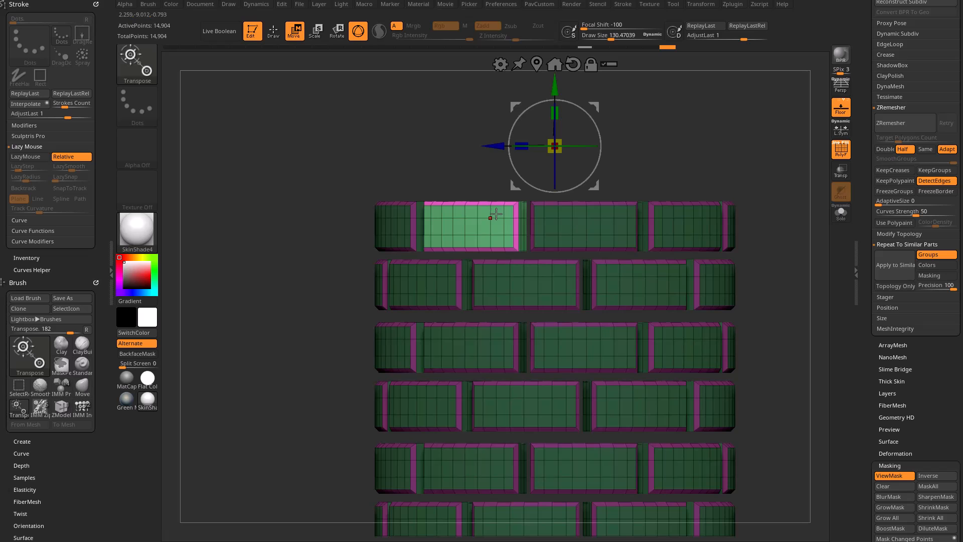
left_click(536, 64)
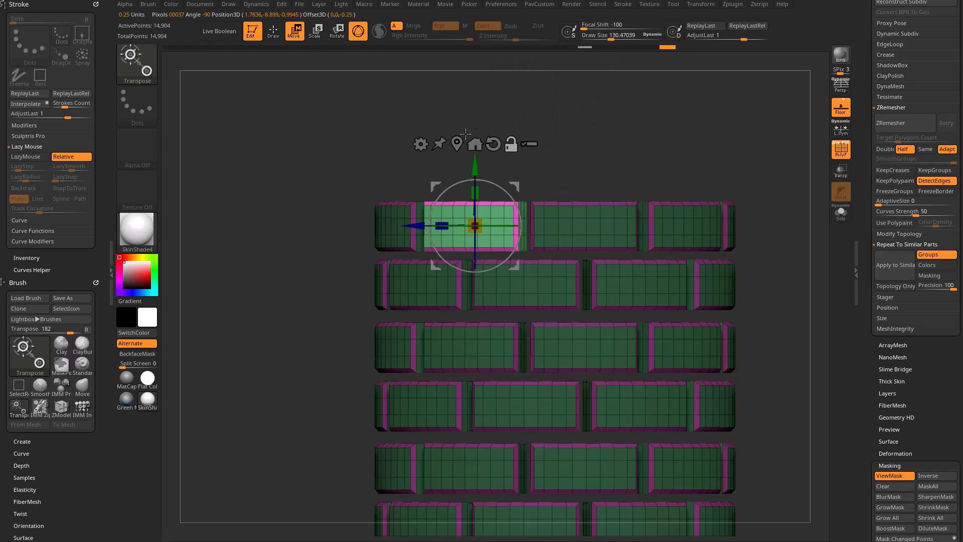
left_click_drag(570, 86, 501, 216, "alt")
left_click_drag(491, 266, 496, 287, "alt")
left_click_drag(516, 431, 702, 216, "alt")
mouse_move(737, 181)
left_mouse_down("alt")
mouse_move(723, 191)
mouse_move(746, 196)
left_mouse_up("alt")
Choose the IMM ModelKit brush and replace the unmasked brick with the Panels_8 mesh.
key("b")
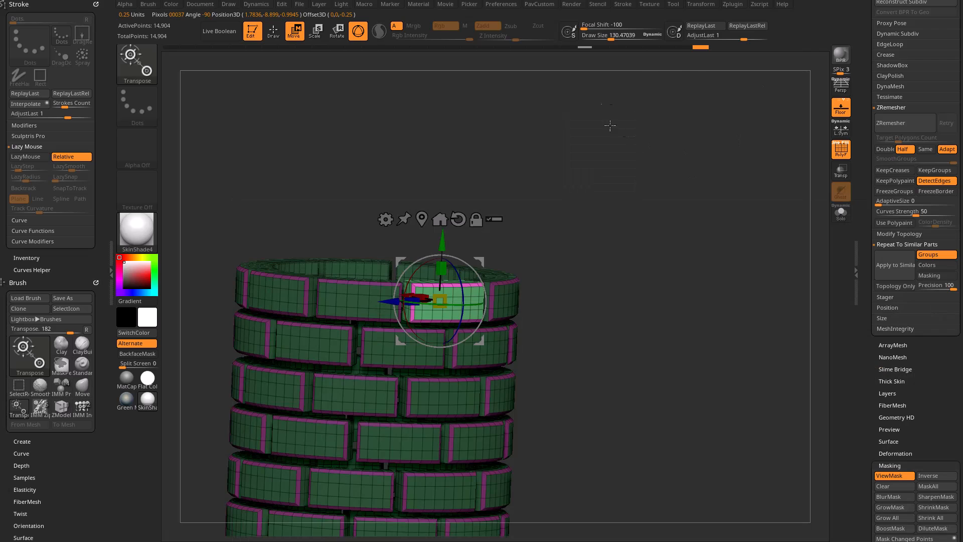
key("ctrl")
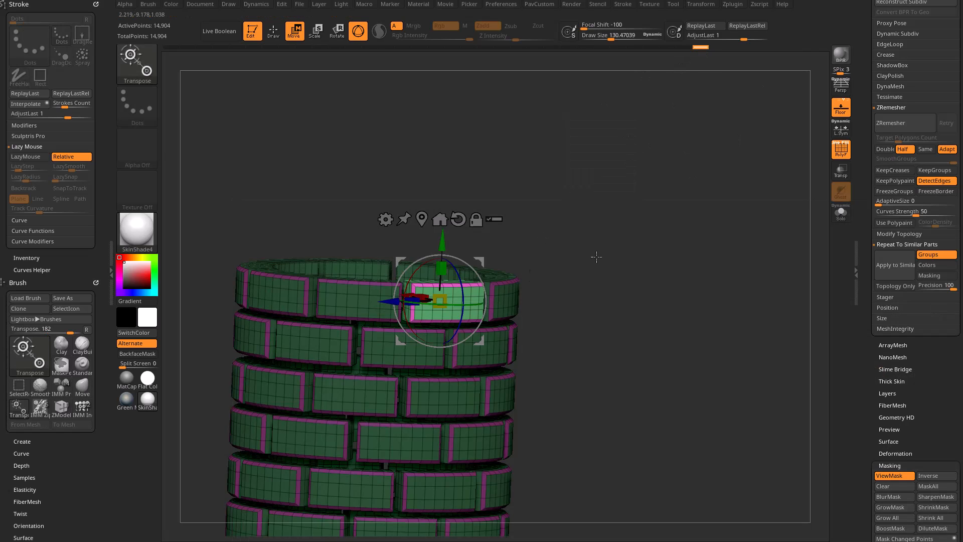
key("b")
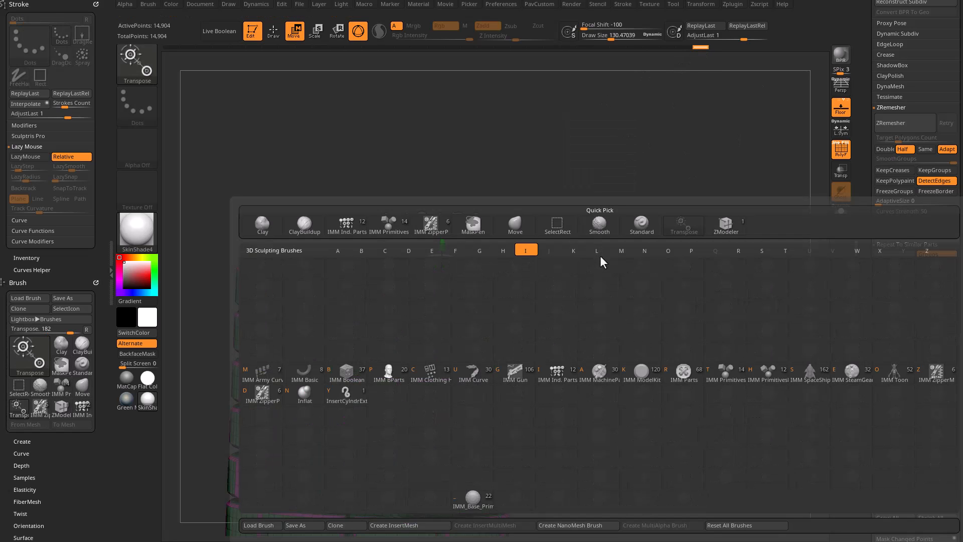
left_click(622, 370)
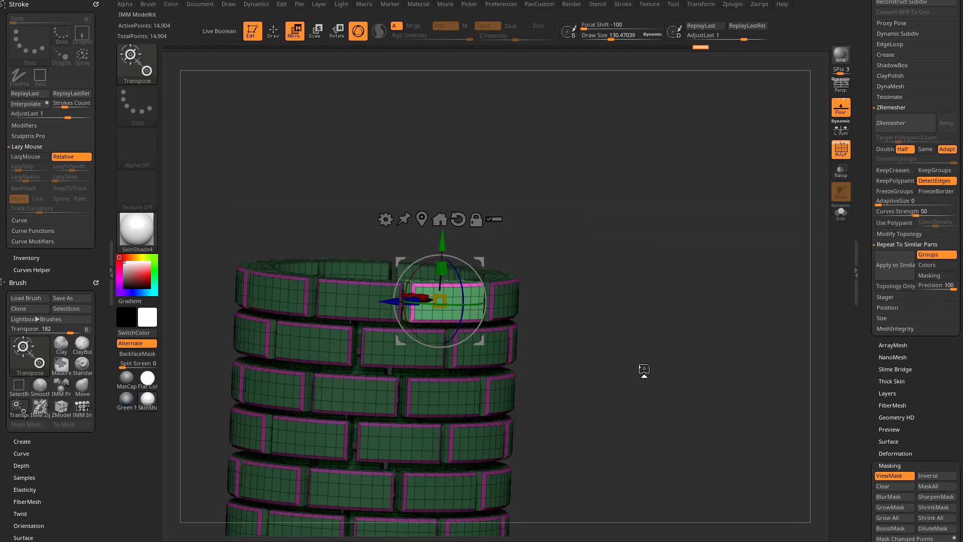
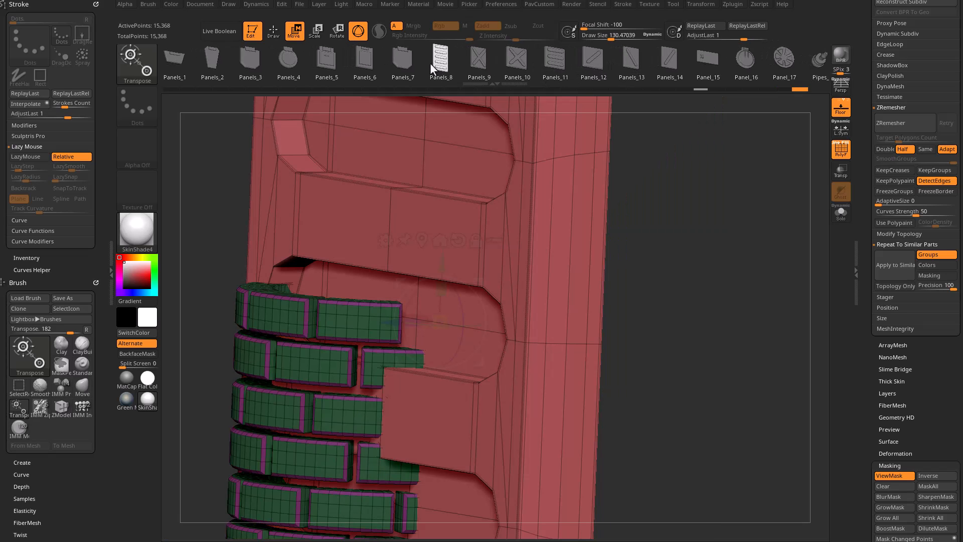
Rotate the inserted panel onto its long side and scale it down to about the size of one brick.
right_click_drag(686, 269, 645, 217, "ctrl")
right_click_drag(645, 217, 563, 253)
right_click_drag(609, 230, 644, 250)
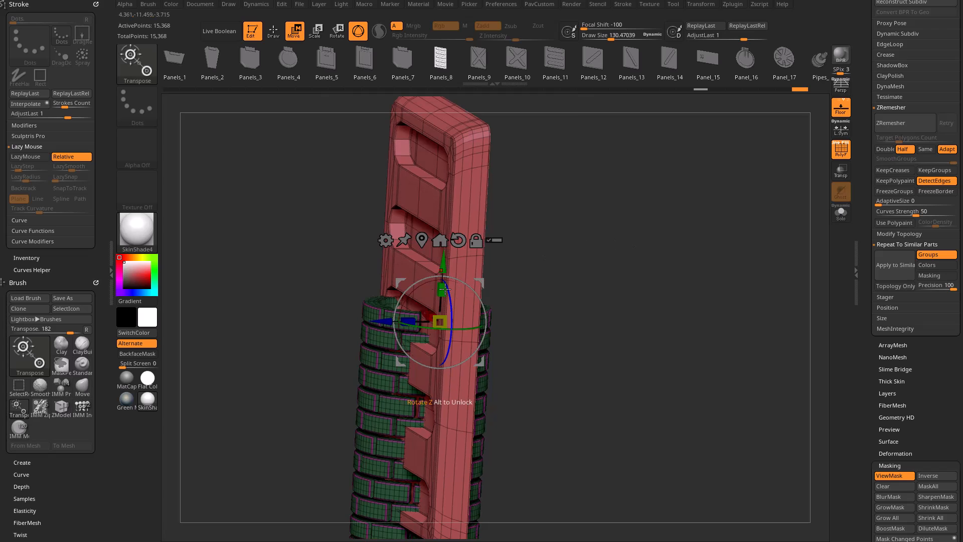
right_click_drag(548, 258, 538, 257)
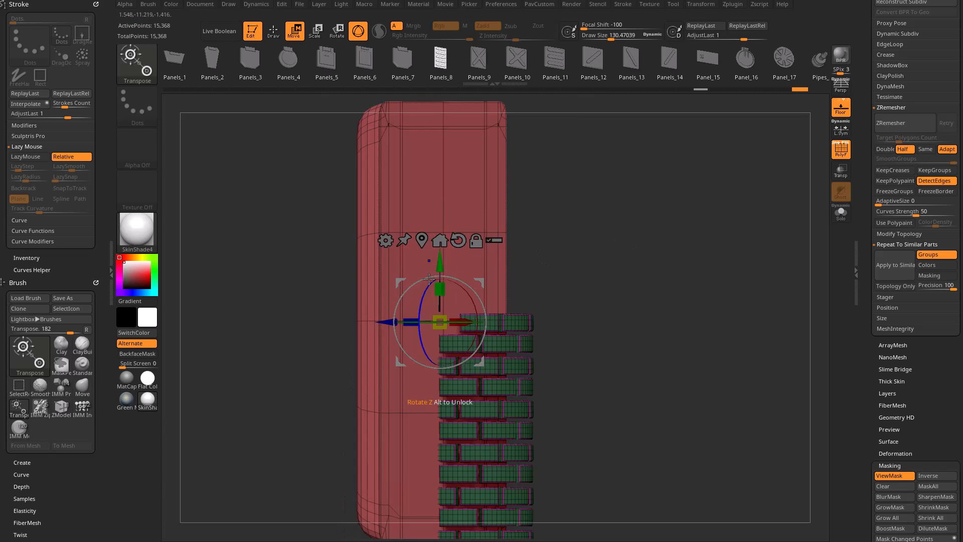
left_click_drag(461, 284, 499, 364)
right_click_drag(509, 244, 397, 396)
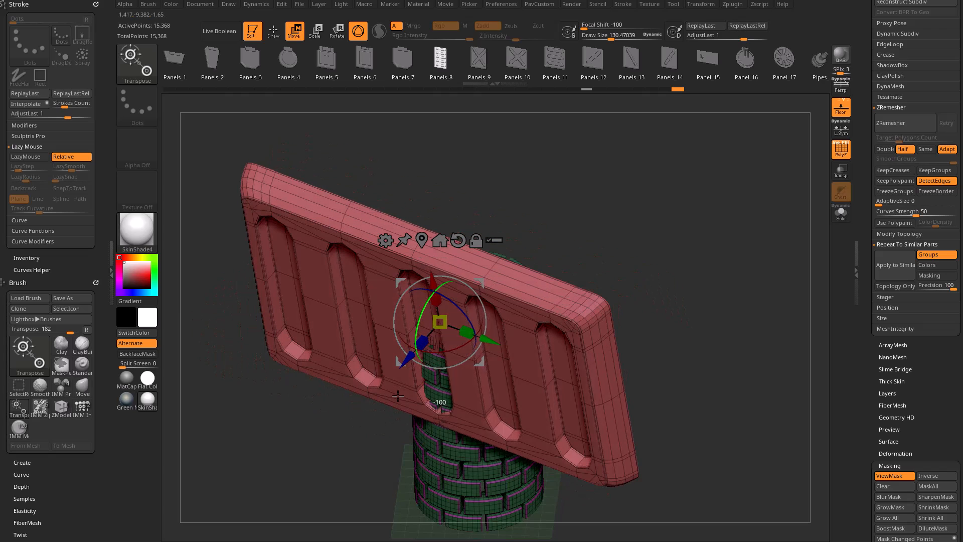
left_click_drag(449, 322, 277, 423)
Turn and shift the panel to align with the brick gap in the ring, and level it with the top row.
right_click_drag(609, 173, 694, 250)
right_click_drag(694, 251, 740, 366, "ctrl")
left_click_drag(477, 303, 479, 308)
right_click_drag(441, 424, 405, 446, "alt")
left_click_drag(411, 319, 400, 325)
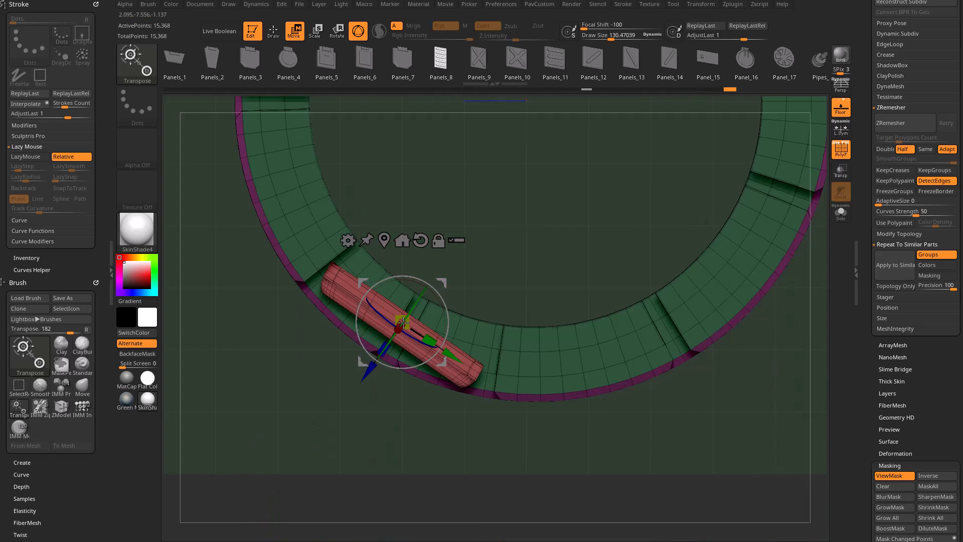
right_click_drag(389, 416, 484, 235, "shift")
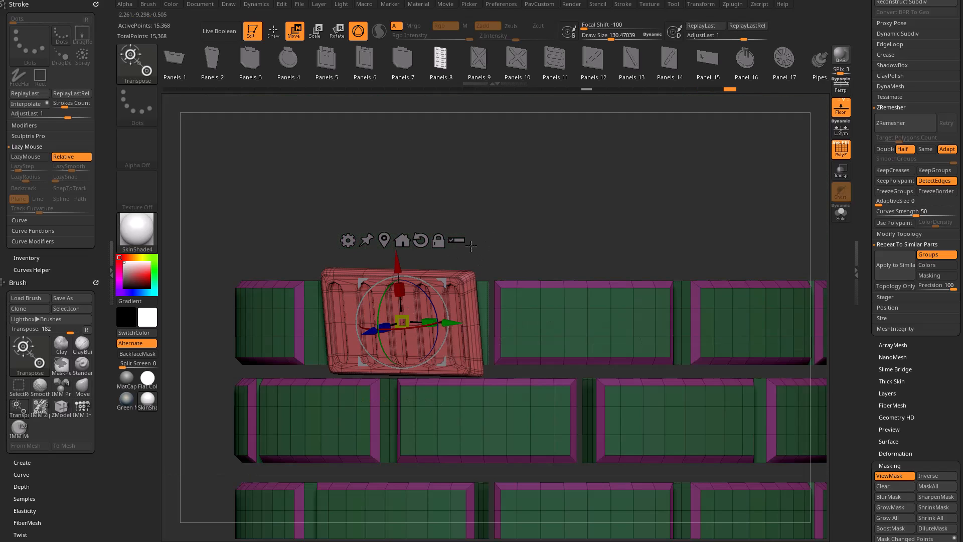
left_click_drag(382, 300, 424, 289)
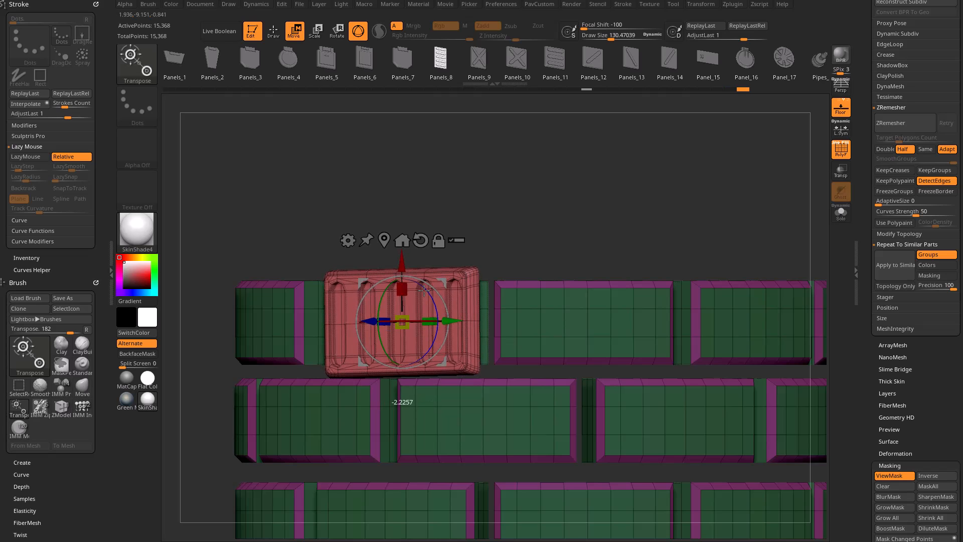
right_click_drag(424, 290, 674, 299, "shift")
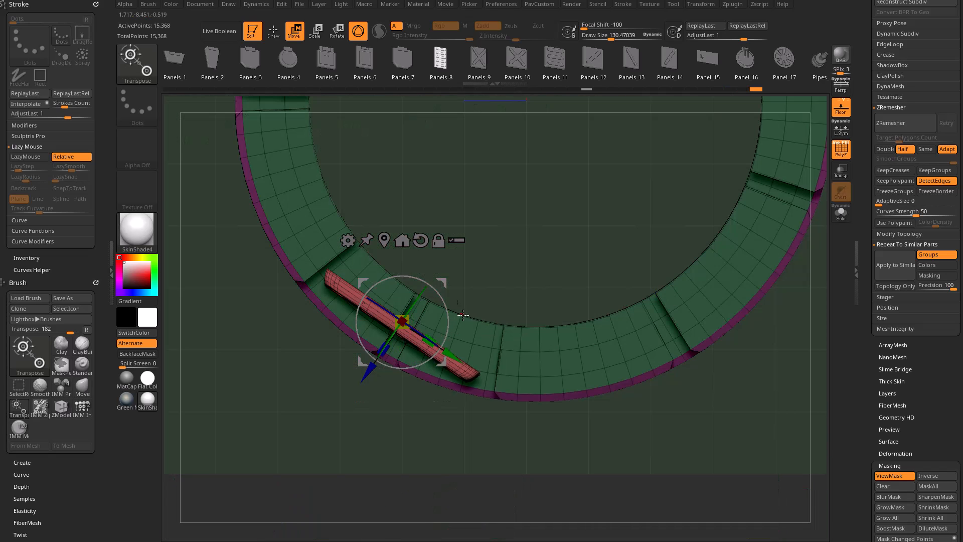
Bend the panel with the Bend Arc deformer so it follows the ring's curvature.
left_click(349, 241)
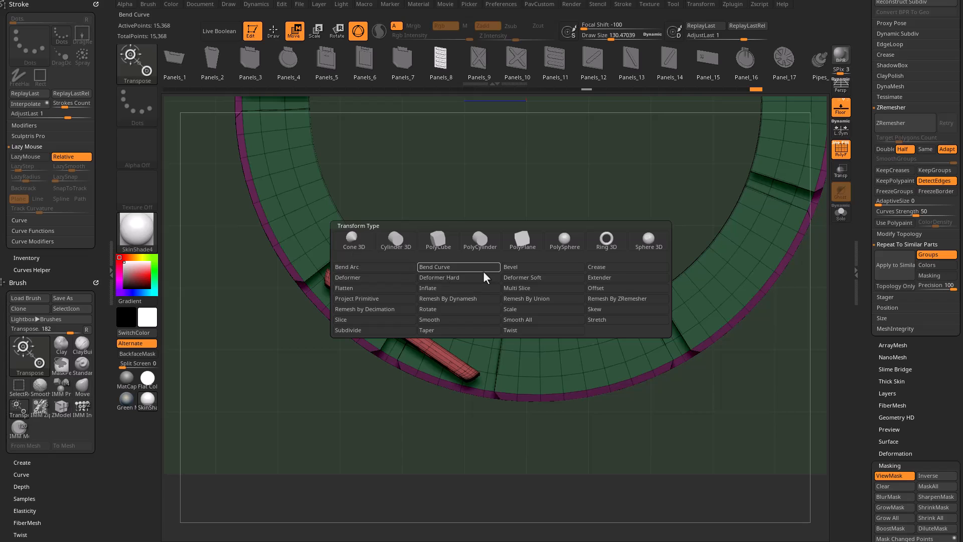
left_click(401, 266)
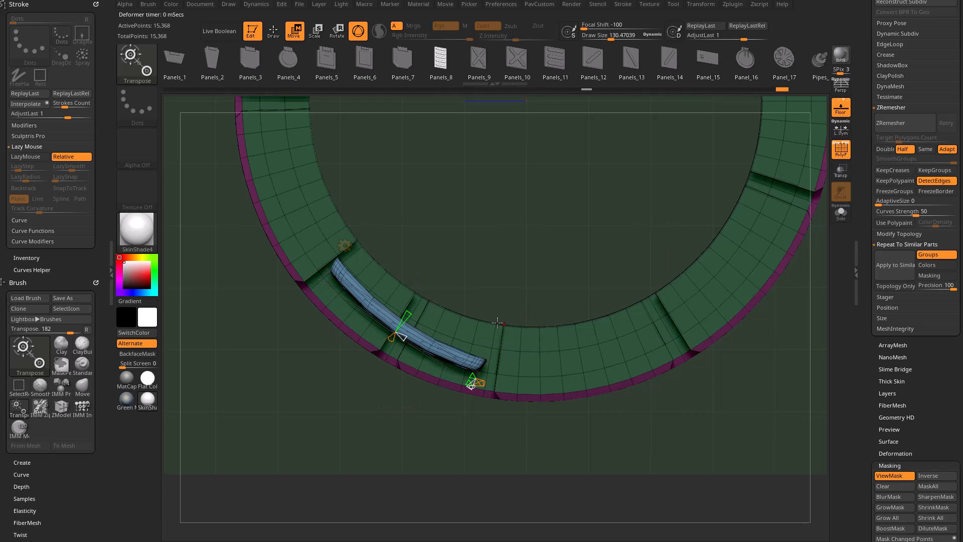
key("e")
left_click_drag(439, 288, 442, 305)
key("q")
Adjust the bent panel's position so it sits in the brick gap of the top row.
right_click_drag(435, 449, 432, 402, "ctrl")
mouse_move(432, 401)
right_mouse_down()
mouse_move(591, 266)
mouse_move(666, 231)
mouse_move(651, 228)
mouse_move(664, 239)
mouse_move(658, 220)
right_mouse_up()
key("w")
key("w")
left_click_drag(407, 300, 405, 311)
right_click_drag(488, 227, 640, 247, "shift")
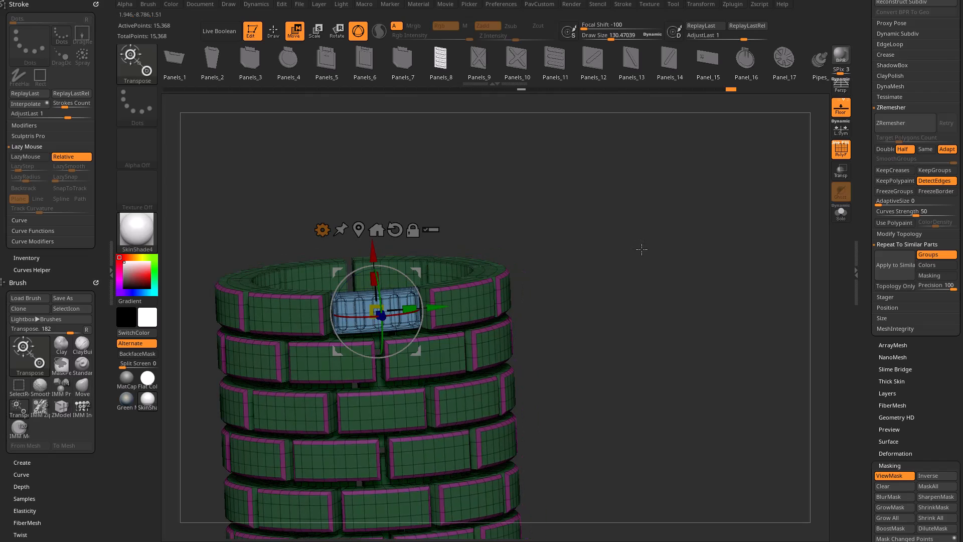
Try applying the curved panel to similar parts with the mask cleared, and undo the change.
left_click_drag(630, 212, 654, 239, "ctrl")
left_click(878, 276)
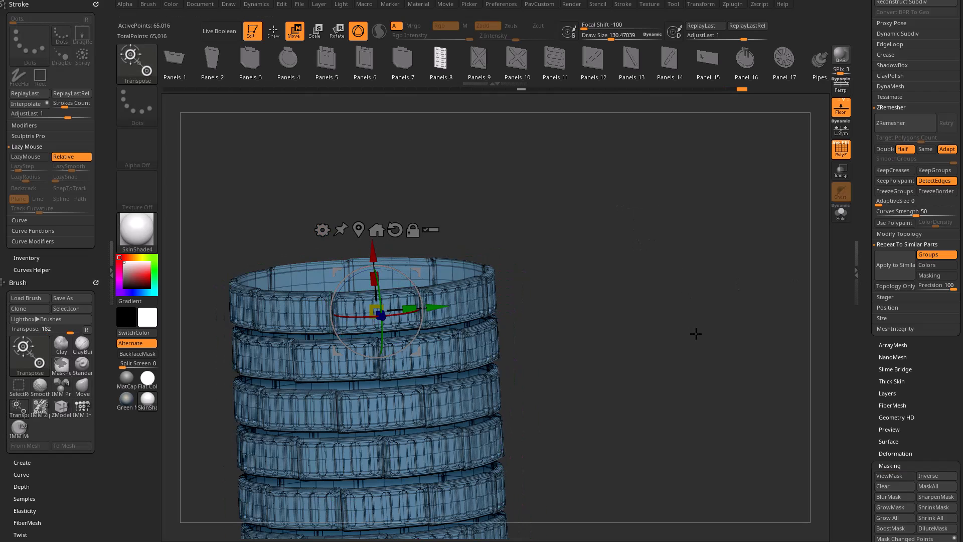
key("q")
right_click_drag(693, 322, 719, 233, "alt")
left_click(835, 156)
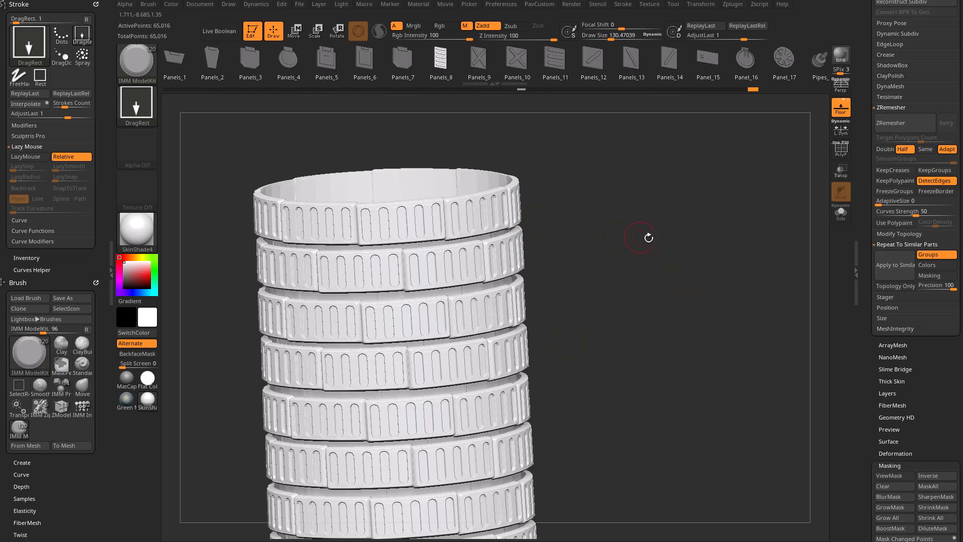
key("ctrl+z")
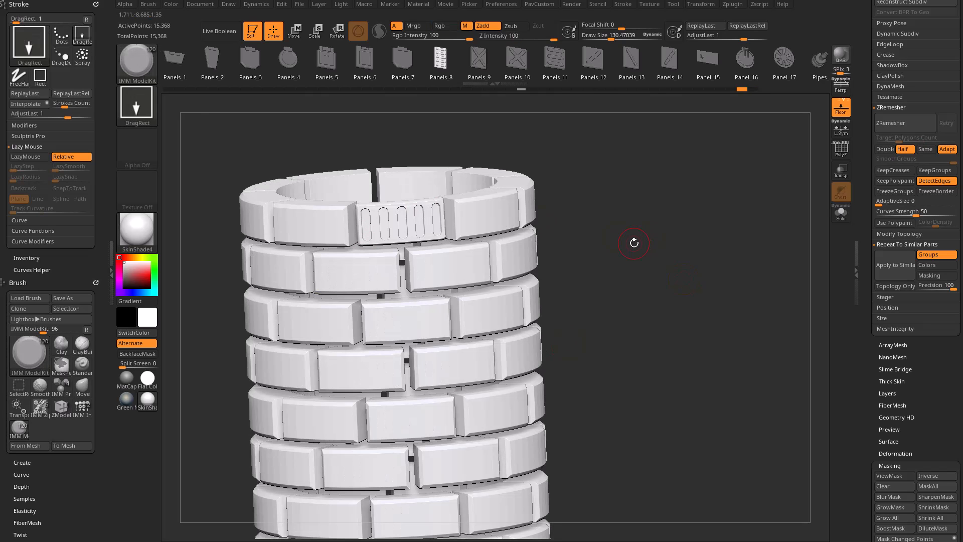
left_click(831, 151)
Undo back to the masked bricks and rotate the curved panel slightly to level it in the top row.
mouse_move(737, 191)
right_mouse_down()
mouse_move(705, 233)
mouse_move(671, 223)
mouse_move(641, 240)
mouse_move(675, 228)
mouse_move(662, 232)
right_mouse_up()
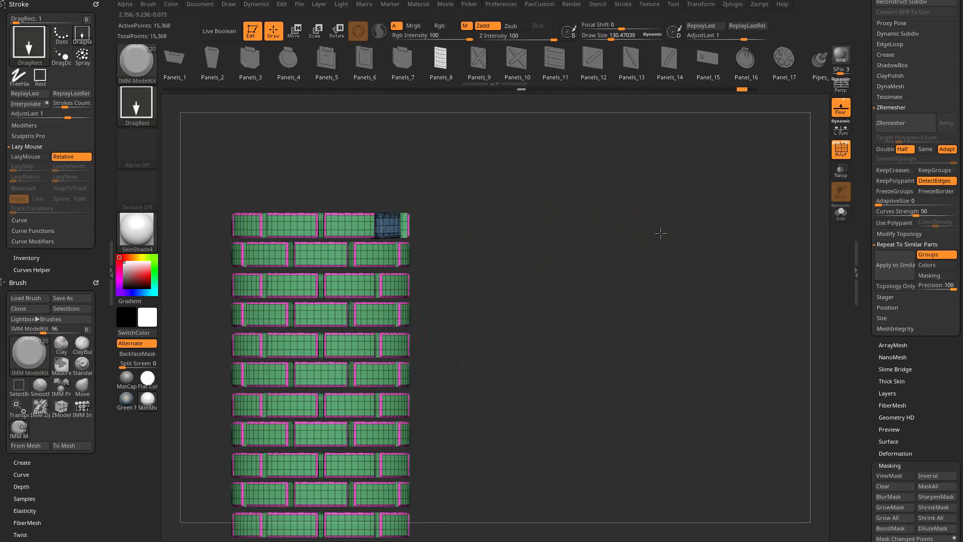
right_click_drag(600, 186, 659, 265, "ctrl")
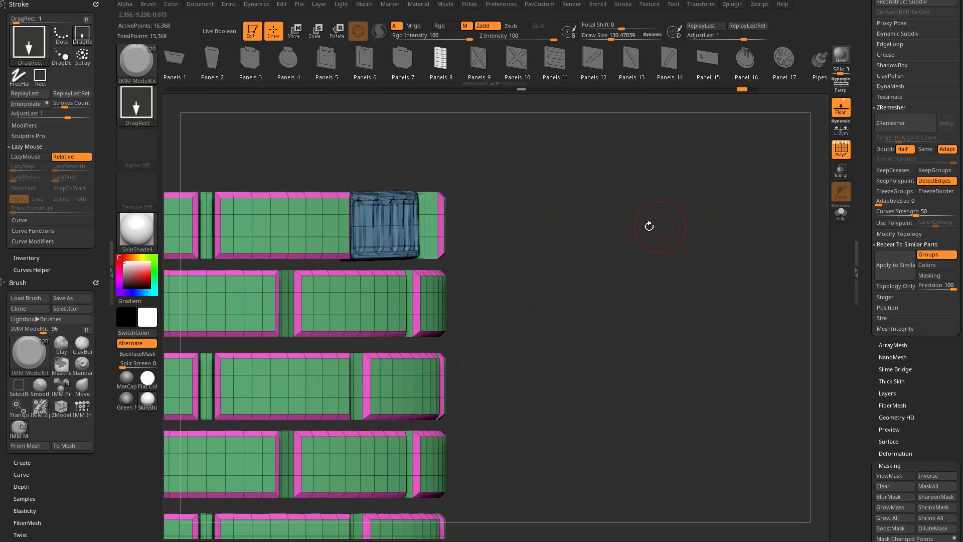
key("w")
left_click(370, 198, "ctrl")
key("ctrl+z")
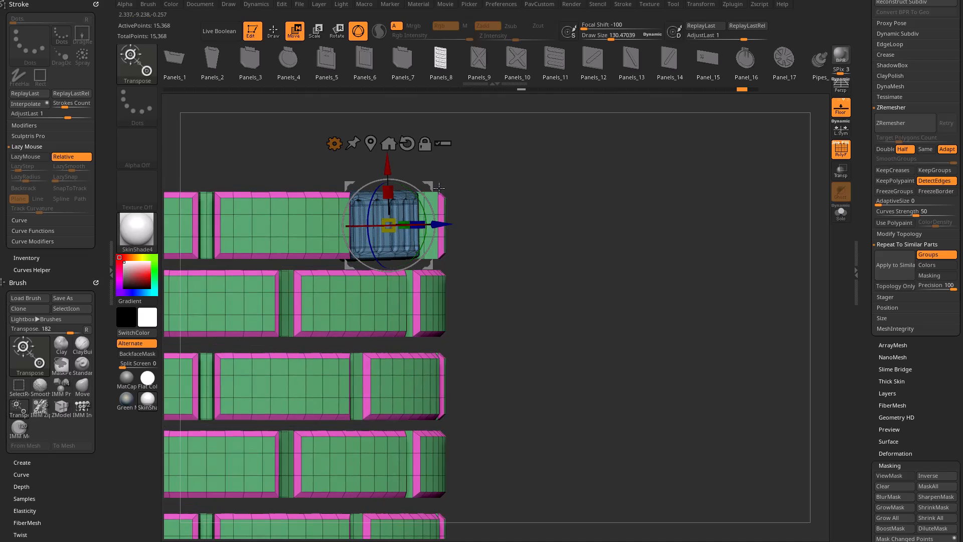
key("ctrl+z")
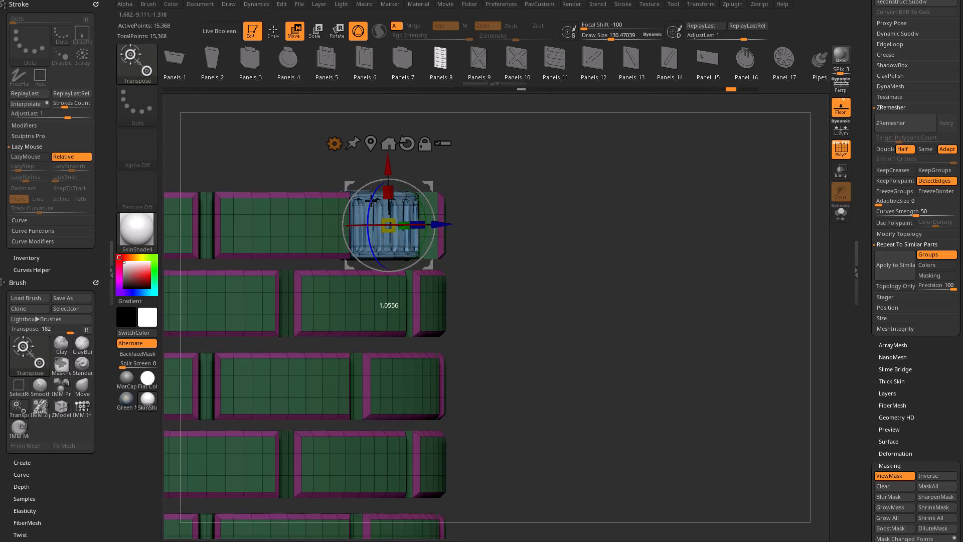
key("q")
Clear the mask, mask part of the third to sixth rows, and expand it over whole bricks with Grow All.
mouse_move(564, 293)
right_mouse_down("ctrl")
mouse_move(567, 241)
mouse_move(609, 197)
right_mouse_up("ctrl")
left_click(587, 210, "ctrl")
mouse_move(617, 241)
left_mouse_down("ctrl")
mouse_move(338, 339)
mouse_move(296, 413)
left_mouse_up("ctrl")
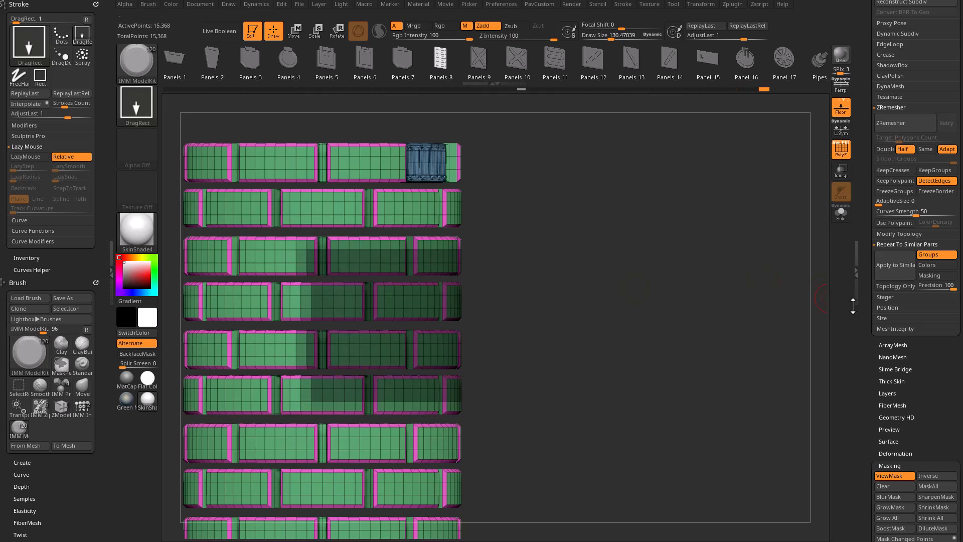
scroll(855, 273, "down", 5)
left_click(887, 338)
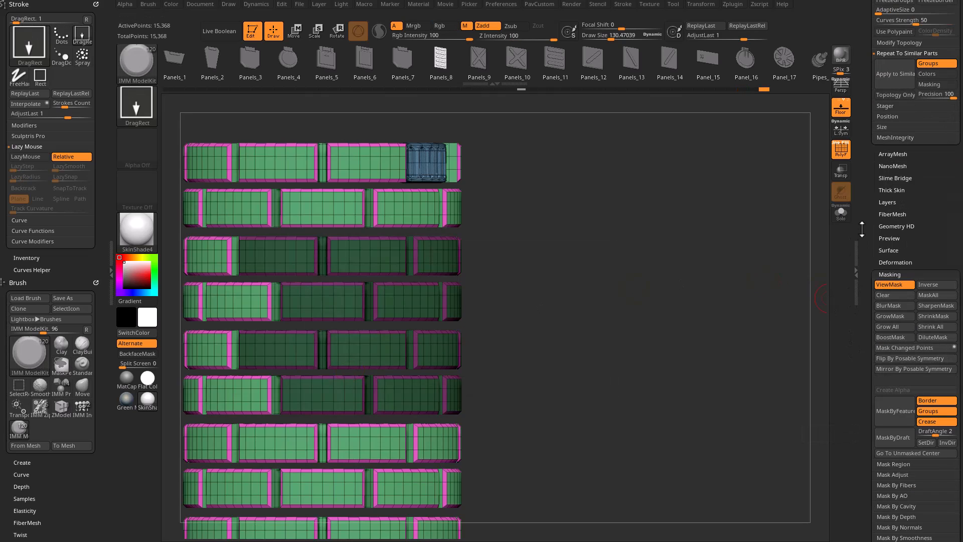
Apply the curved panel to all unmasked similar bricks, clear the mask and view the tower without the polyframe.
scroll(863, 316, "up", 5)
scroll(862, 317, "up", 1)
left_click(889, 365)
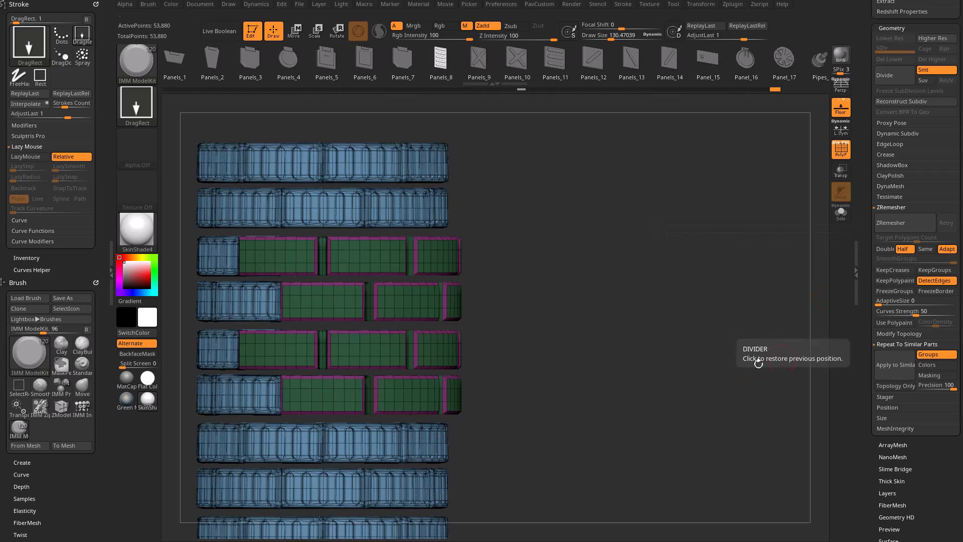
left_click_drag(577, 281, 701, 243, "alt")
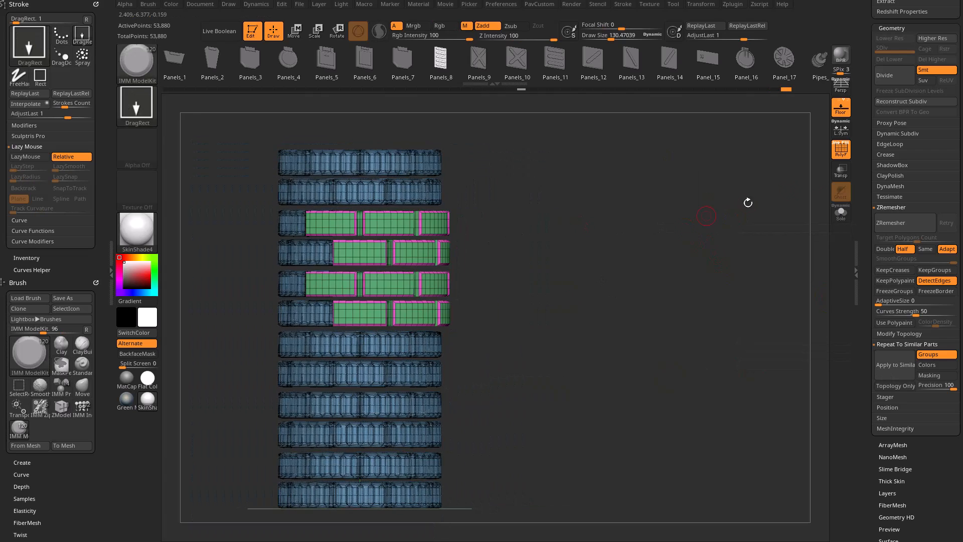
key("shift+f")
left_click_drag(690, 190, 681, 209)
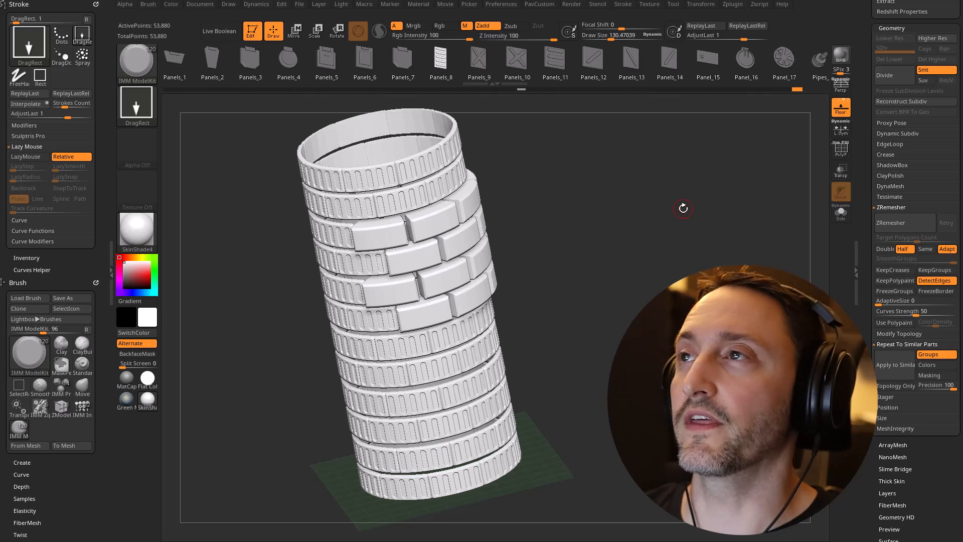
Step the undo history back to the bevelled bricks with one top-row brick unmasked, and show the polyframe again.
key("ctrl+z")
key("ctrl+z")
key("ctrl+z")
key("ctrl+z")
key("ctrl+z")
left_click_drag(641, 220, 656, 217)
mouse_move(702, 201)
left_mouse_down("ctrl")
mouse_move(742, 215)
mouse_move(687, 231)
mouse_move(671, 211)
left_mouse_up("ctrl")
left_click(841, 151)
key("ctrl+z")
key("ctrl+z")
key("ctrl+z")
key("ctrl+z")
key("ctrl+z")
key("ctrl+z")
key("ctrl+z")
key("ctrl+z")
key("ctrl+z")
key("ctrl+z")
key("ctrl+z")
key("ctrl+z")
left_click(521, 90)
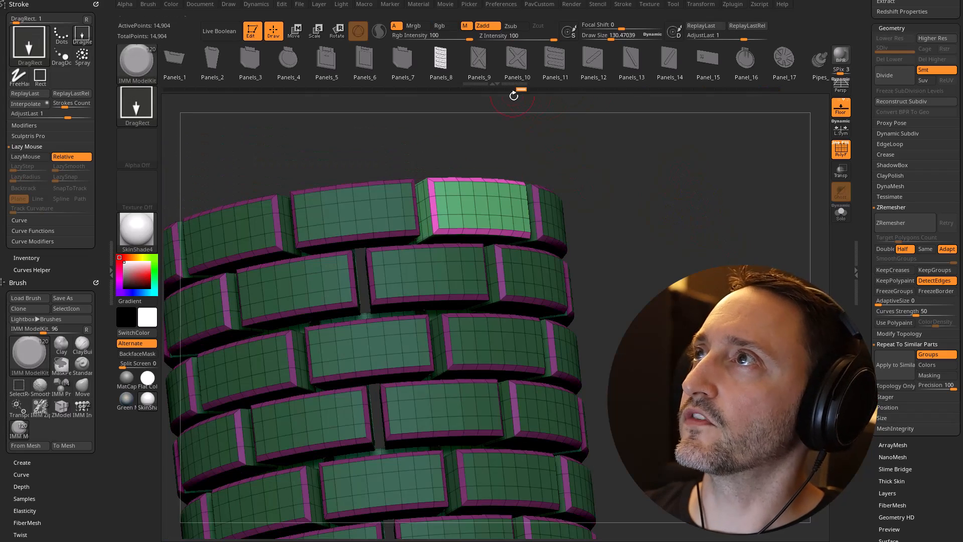
With the mask cleared, pull a top-row brick's face outward using the Move brush and apply the change to similar parts.
mouse_move(684, 161)
left_mouse_down()
mouse_move(742, 253)
mouse_move(704, 161)
mouse_move(688, 224)
mouse_move(675, 223)
left_mouse_up()
key("b")
key("m")
key("v")
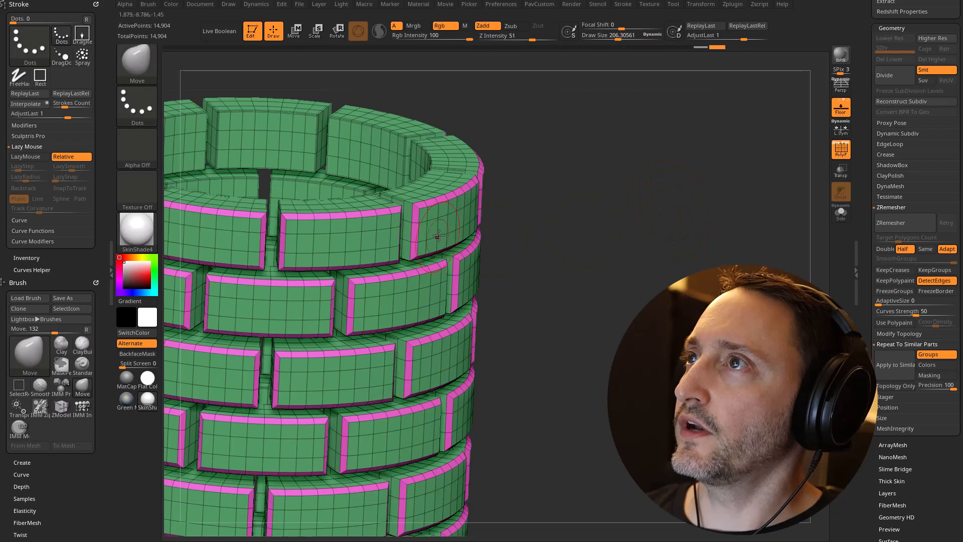
left_click(894, 365)
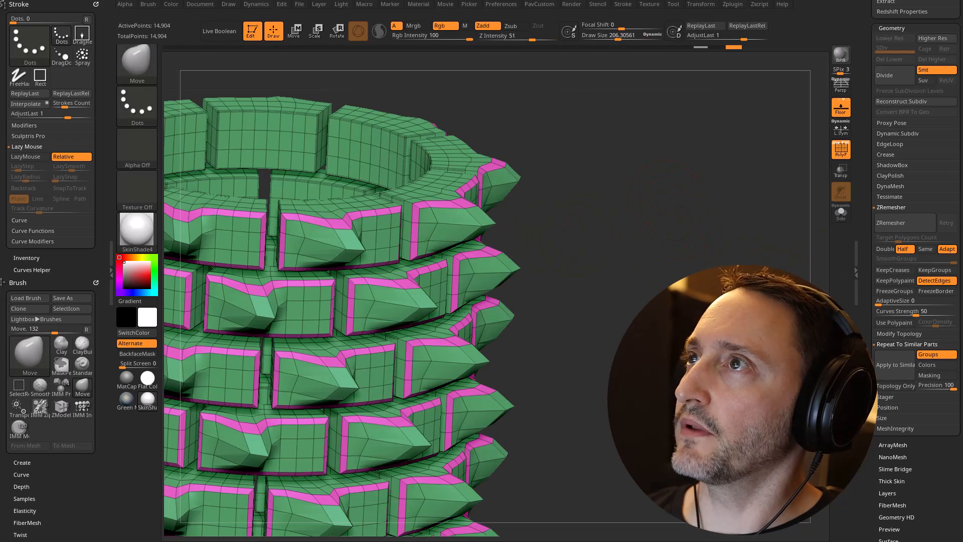
Undo the repeated brick pull, try another top-row pull with a larger Move brush, and undo it.
key("ctrl+z")
key("ctrl+z")
left_click_drag(448, 246, 459, 254)
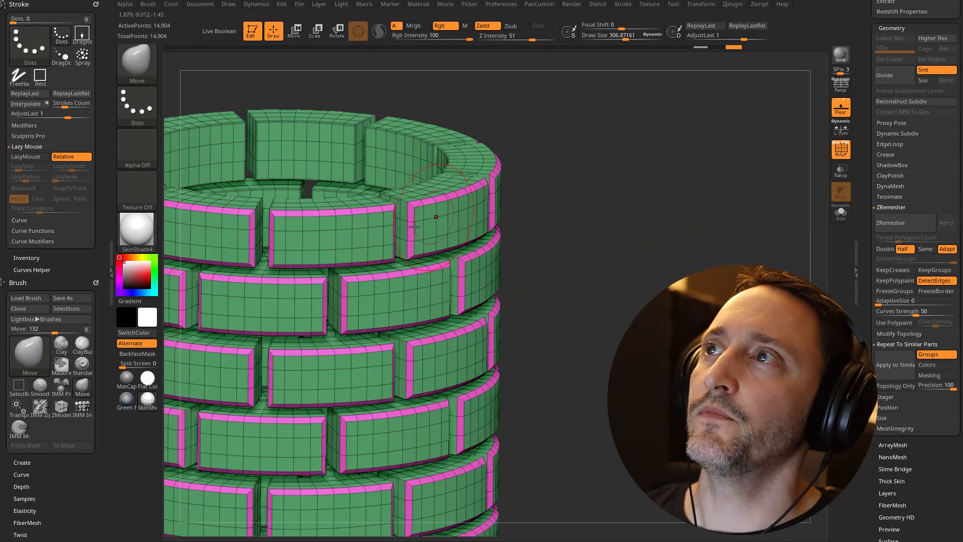
left_click_drag(589, 220, 562, 182)
mouse_move(474, 232)
left_mouse_down()
mouse_move(493, 239)
mouse_move(481, 243)
left_mouse_up()
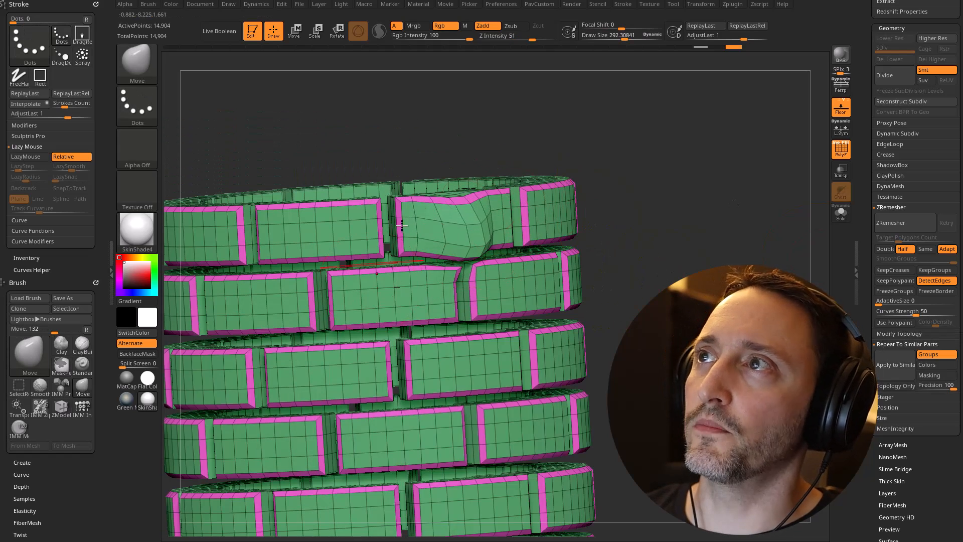
key("ctrl+z")
left_click_drag(711, 217, 695, 238)
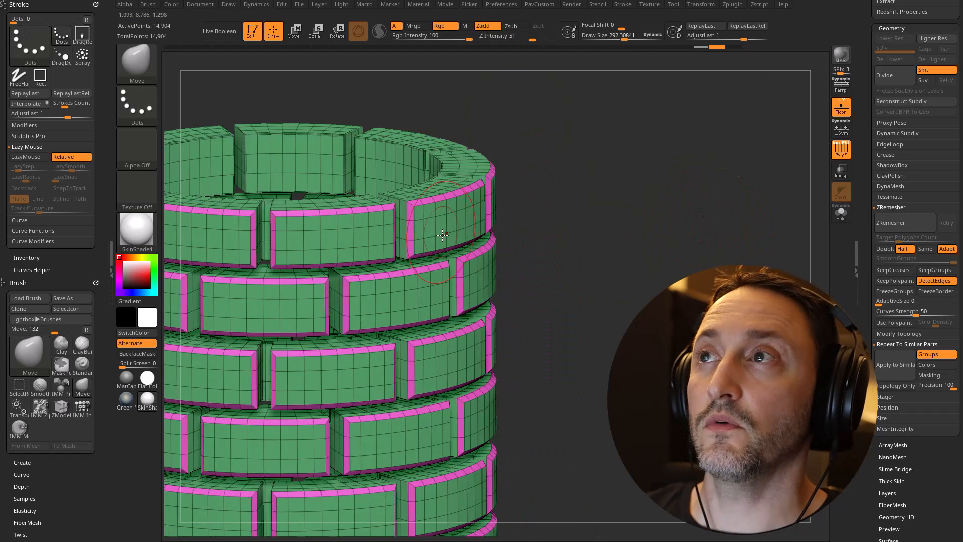
Turn on Topological auto masking for the Move brush and set its draw size to about 361, undoing a test pull.
left_click_drag(60, 491, 59, 118)
left_click(33, 328)
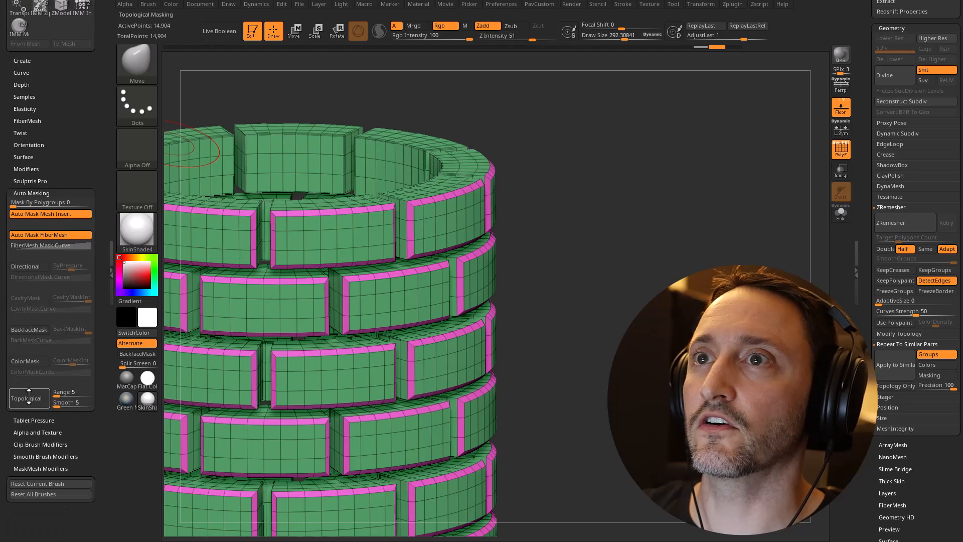
left_click_drag(562, 186, 558, 208)
key("s")
mouse_move(465, 215)
left_mouse_down()
mouse_move(505, 221)
mouse_move(466, 219)
mouse_move(471, 200)
left_mouse_up()
key("ctrl+z")
Pull the middle of a second-row brick outward with the topologically masked Move brush and apply the shape to similar parts.
mouse_move(476, 268)
left_mouse_down()
mouse_move(459, 274)
mouse_move(507, 253)
left_mouse_up()
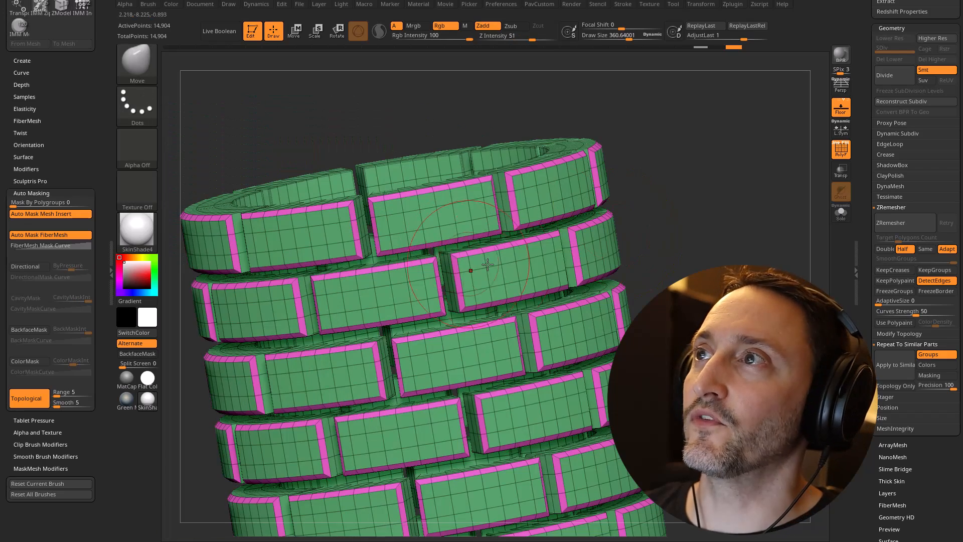
mouse_move(488, 264)
left_mouse_down()
mouse_move(505, 256)
mouse_move(494, 266)
left_mouse_up()
mouse_move(682, 146)
left_mouse_down()
mouse_move(706, 178)
mouse_move(697, 211)
left_mouse_up()
mouse_move(503, 270)
left_mouse_down()
mouse_move(528, 264)
mouse_move(518, 273)
left_mouse_up()
left_click(895, 364)
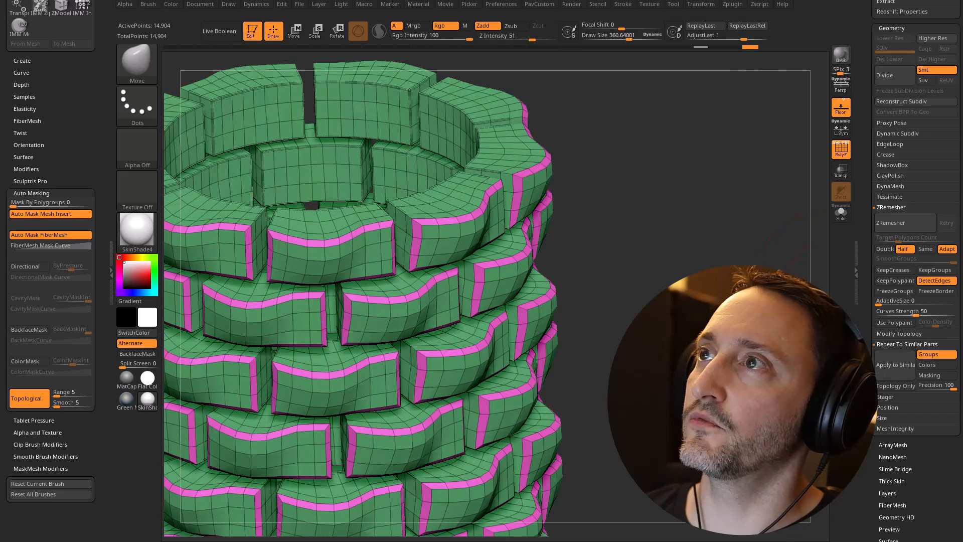
Undo the repeated brick deformation and the original pull, returning the whole tower to its plain bevelled bricks.
key("f")
key("ctrl+z")
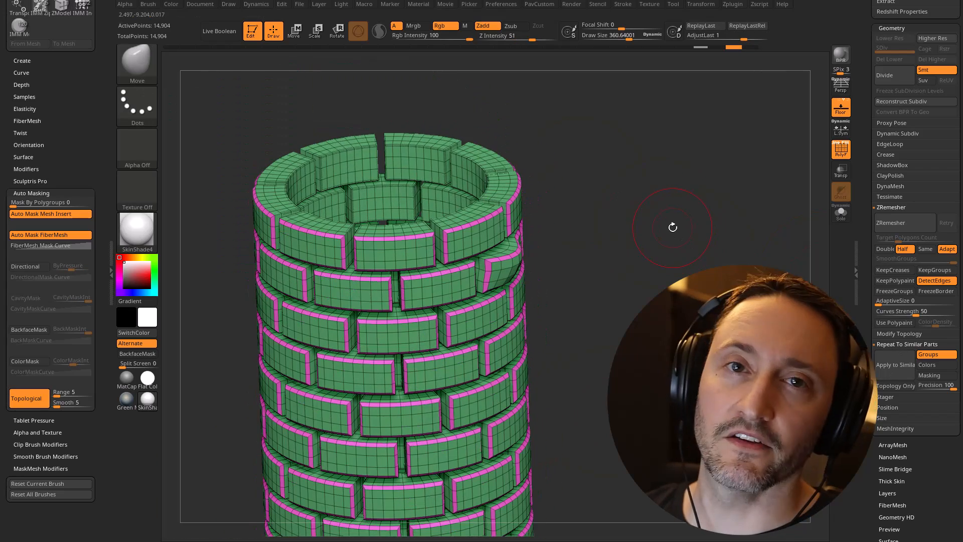
mouse_move(665, 223)
left_mouse_down("alt")
mouse_move(628, 241)
mouse_move(668, 217)
left_mouse_up("alt")
key("ctrl+z")
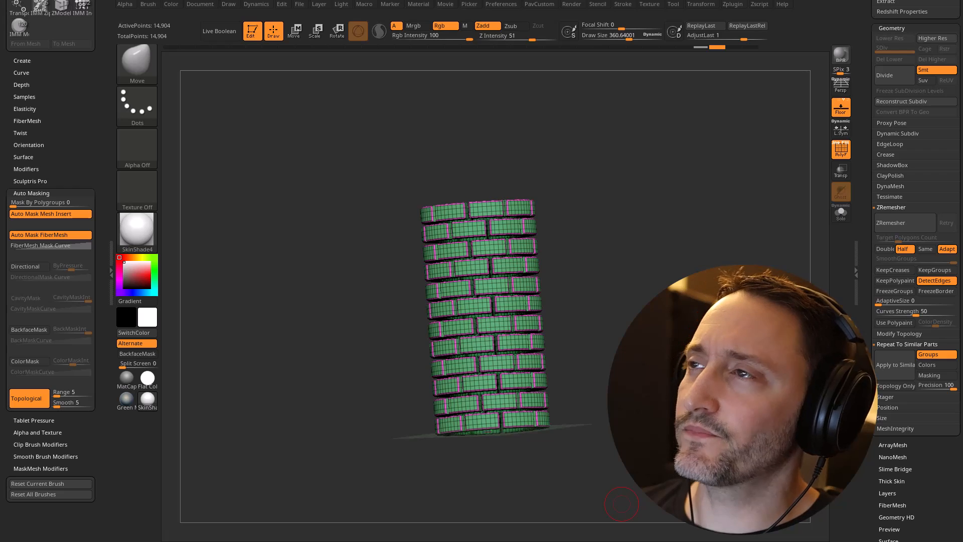
left_click_drag(575, 241, 606, 249)
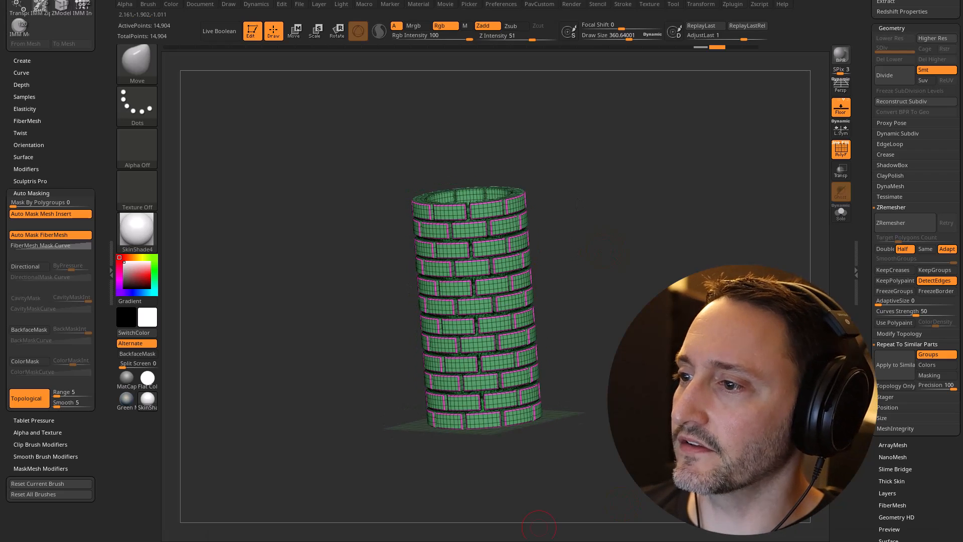
Switch to the YouTube channel page in the browser and search the channel for "nanomesh".
left_click_drag(406, 541, 403, 73)
scroll(452, 331, "up", 5)
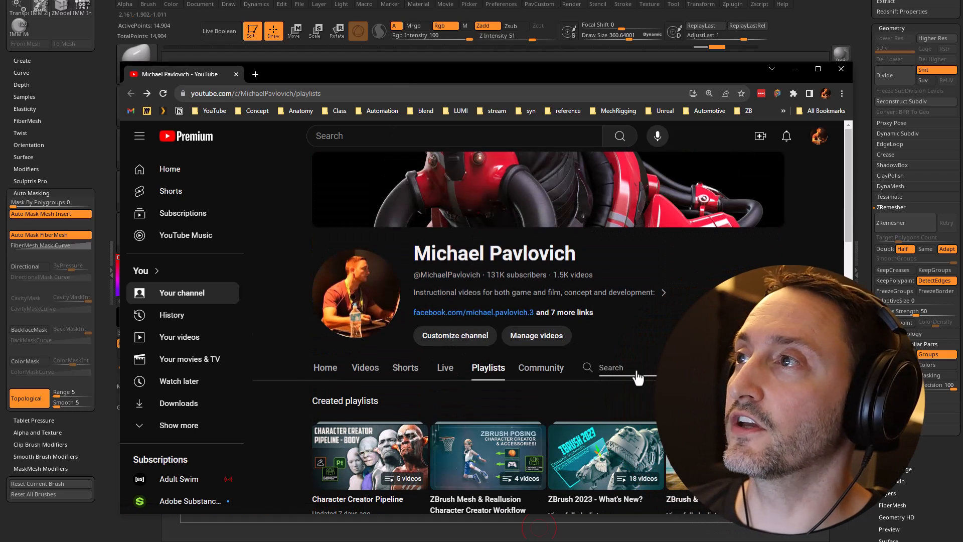
type("nanomesh")
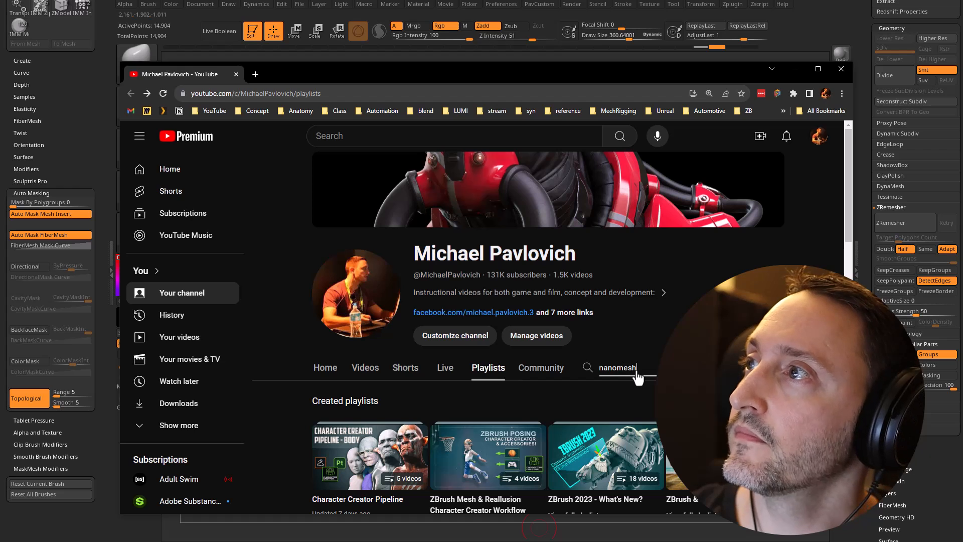
key("Return")
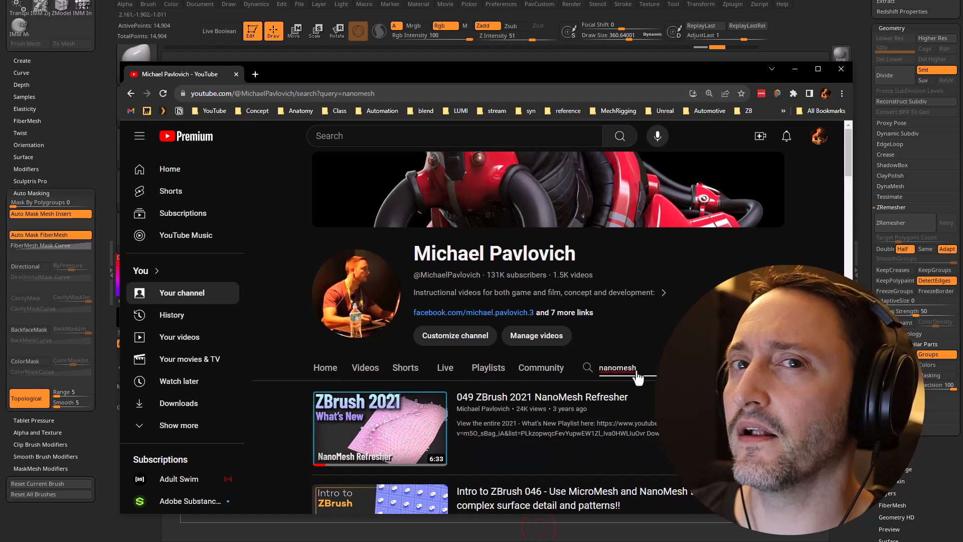
Look through the channel's NanoMesh video results and switch back to ZBrush.
scroll(627, 377, "down", 3)
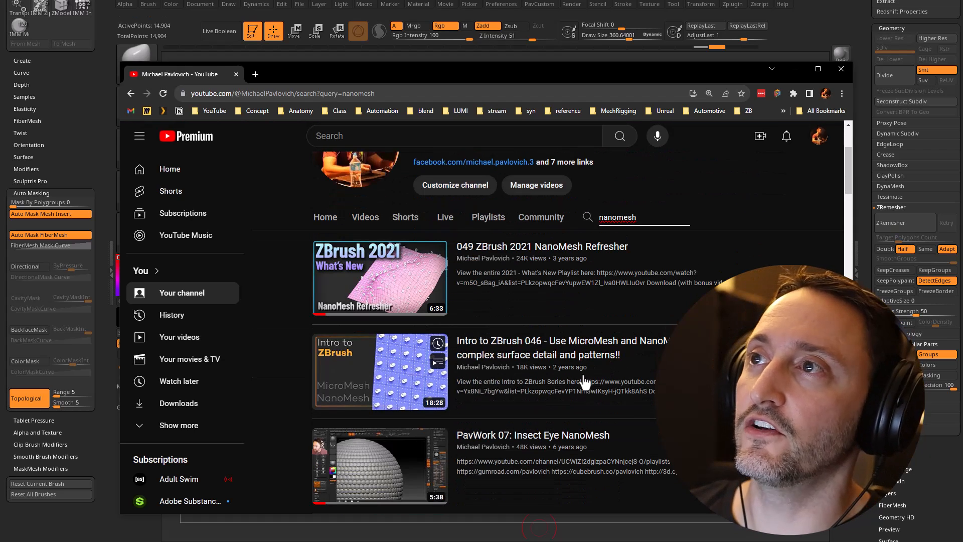
scroll(546, 355, "down", 8)
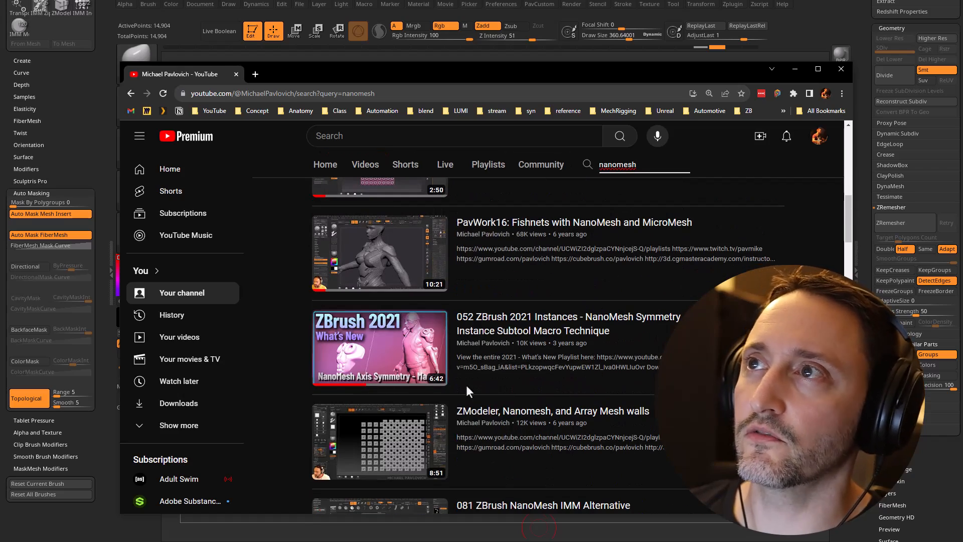
scroll(552, 376, "up", 11)
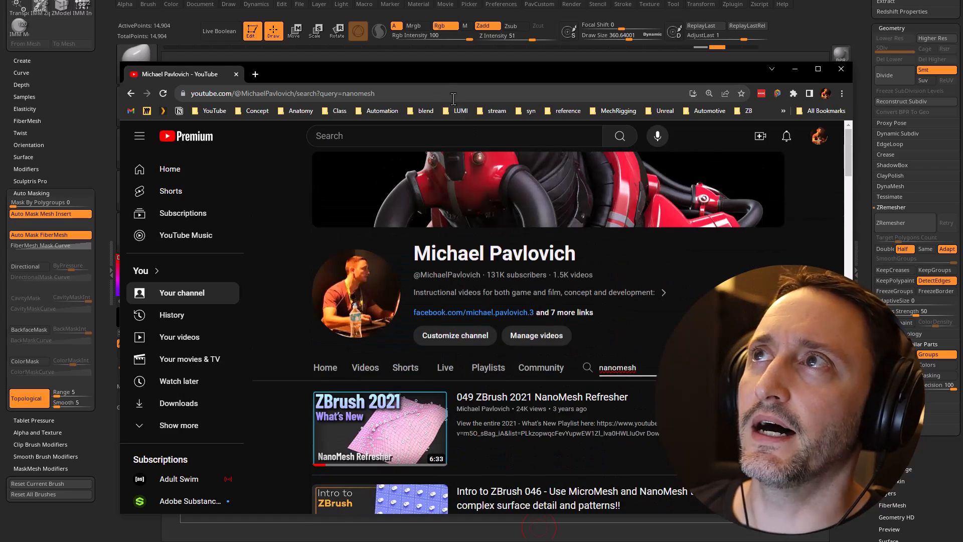
key("alt+Tab")
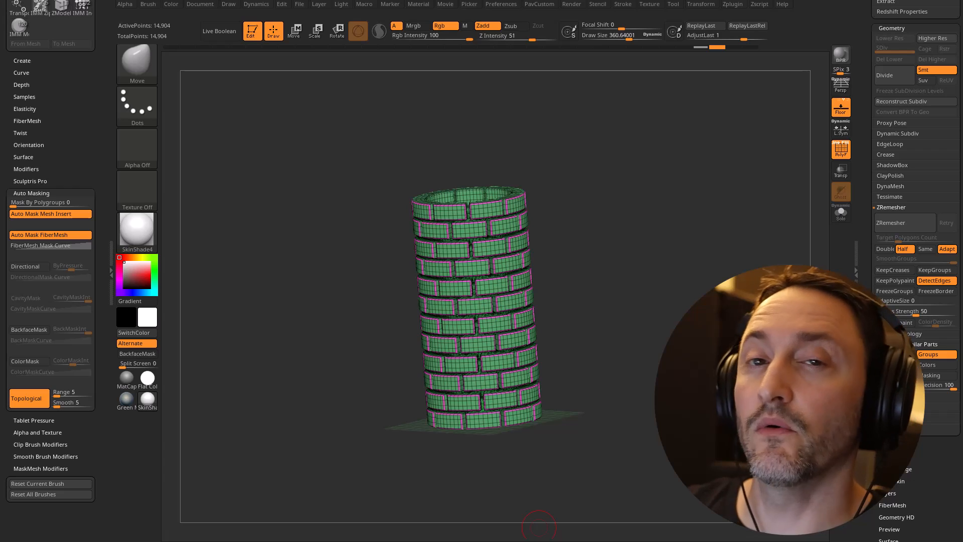